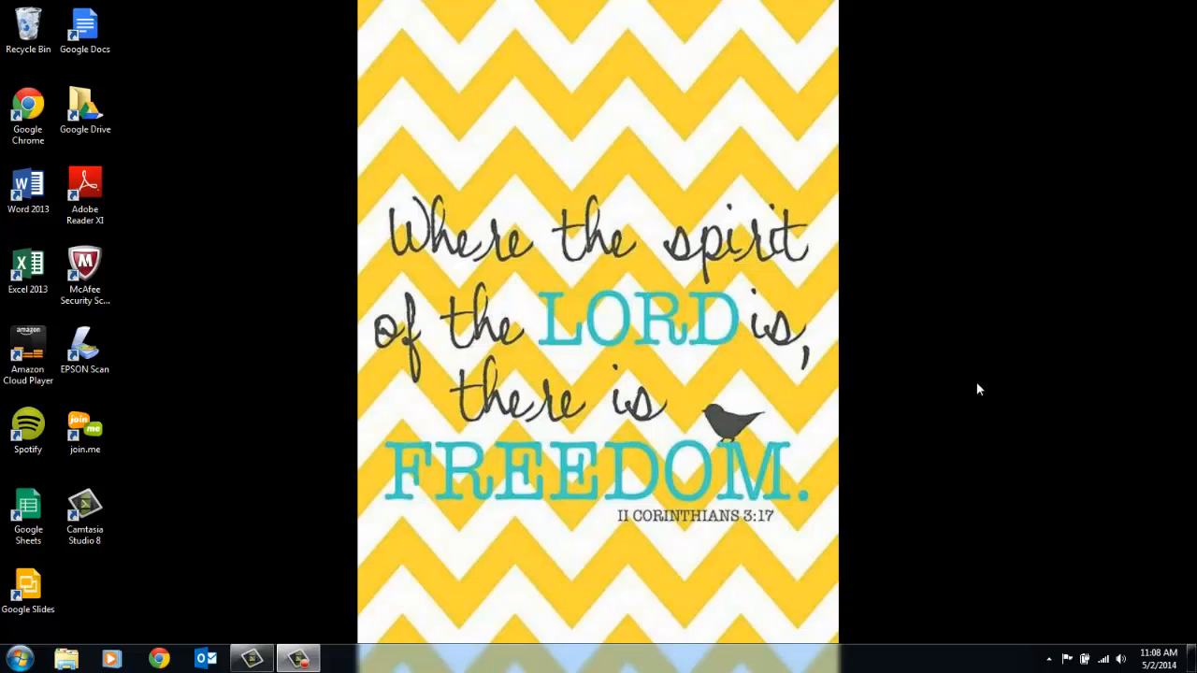
- Open Chrome and go to the Younique presenter website from the most-visited sites
left_click(159, 660)
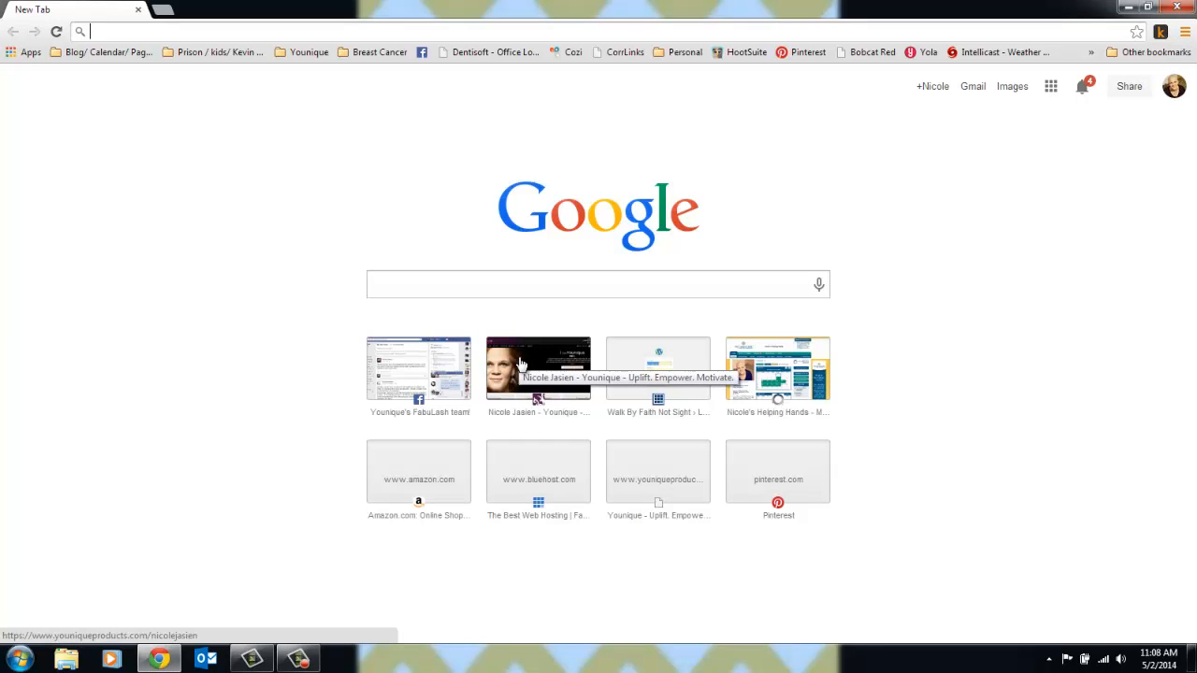
left_click(521, 363)
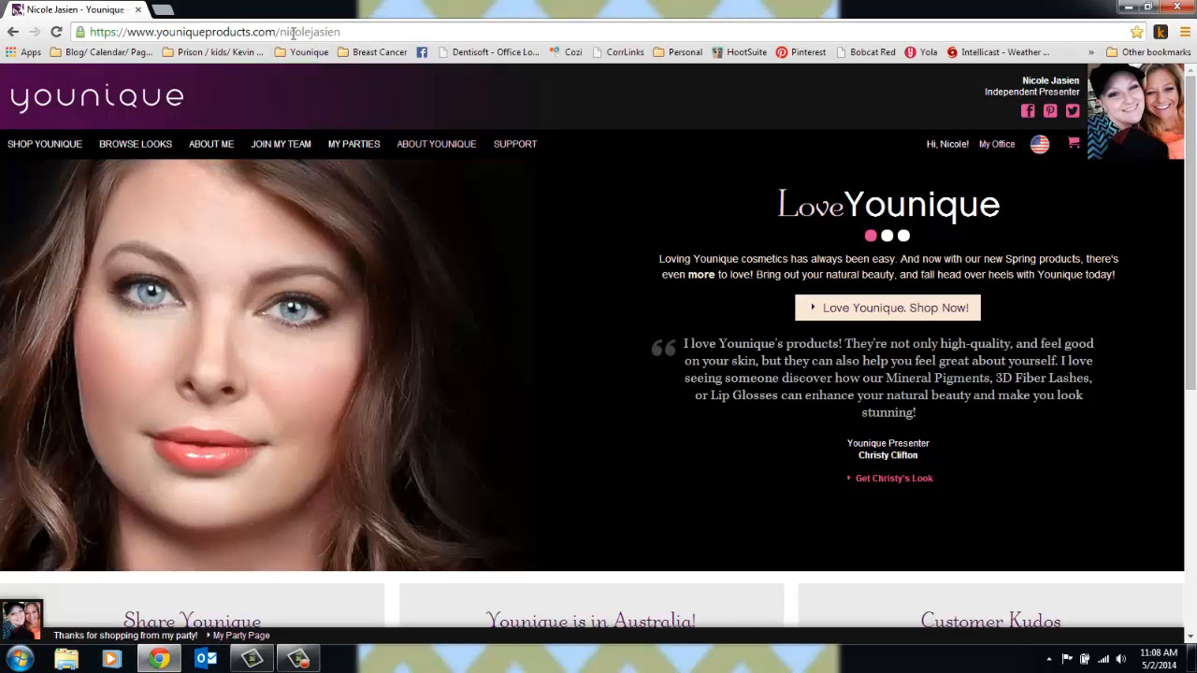
left_click(326, 35)
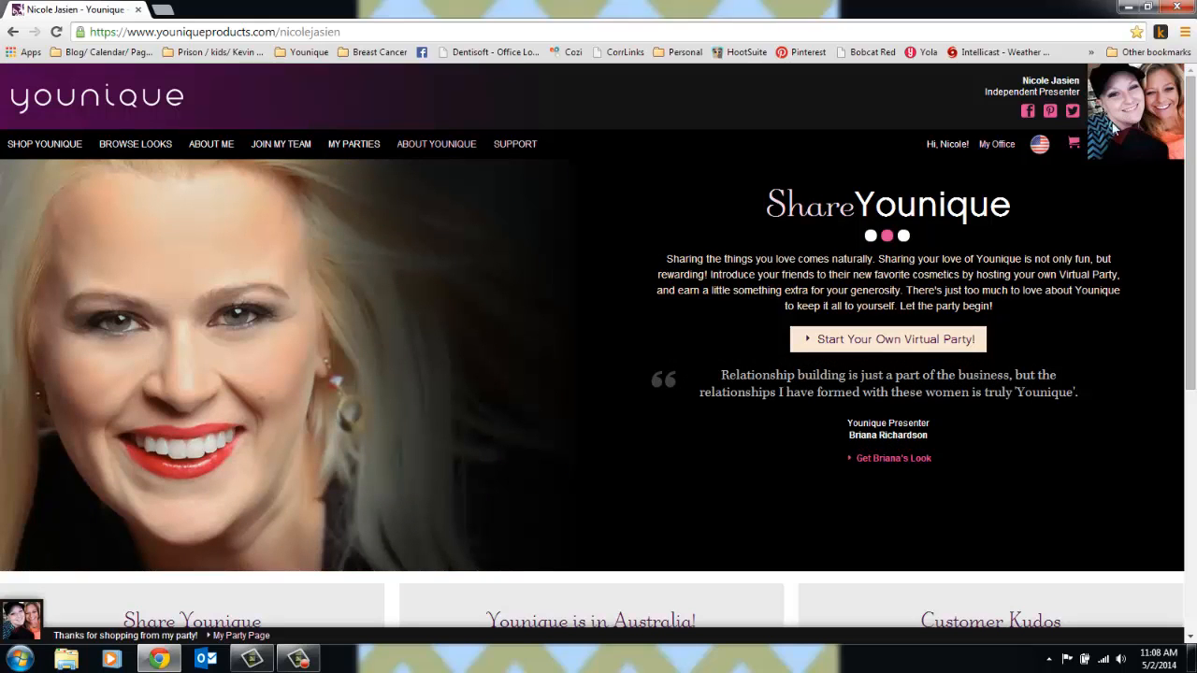
- Open the back office Weekly Courses and bring up the Week 1 "Getting Started" course
mouse_move(993, 147)
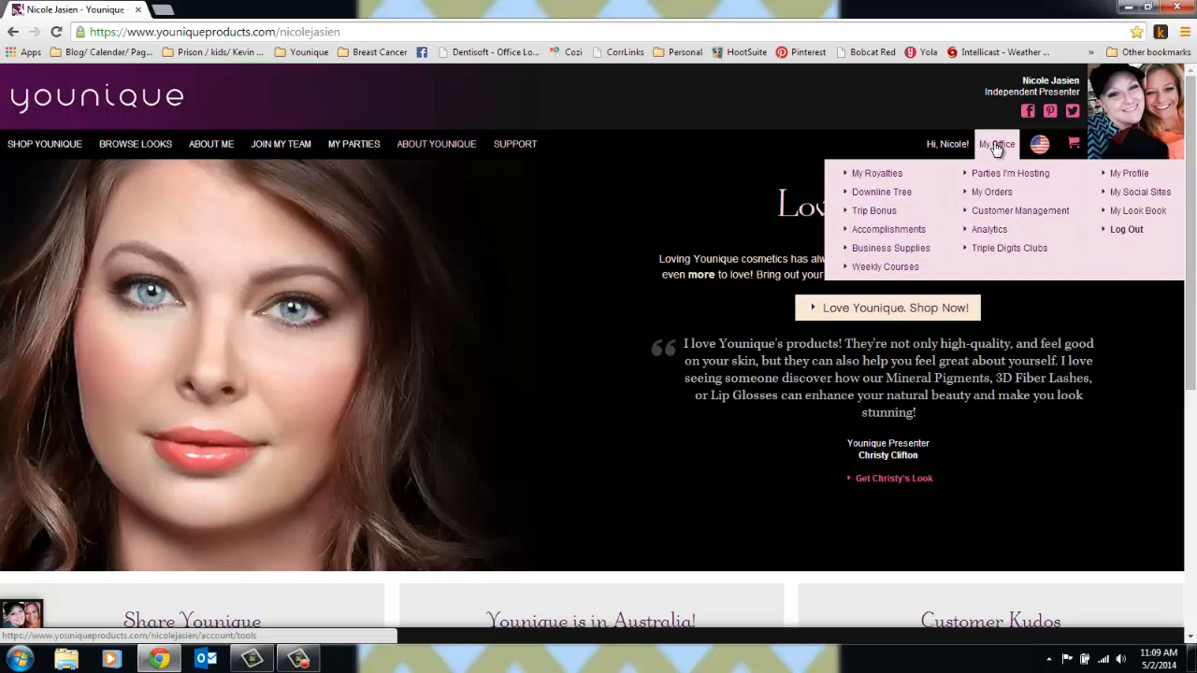
left_click(912, 269)
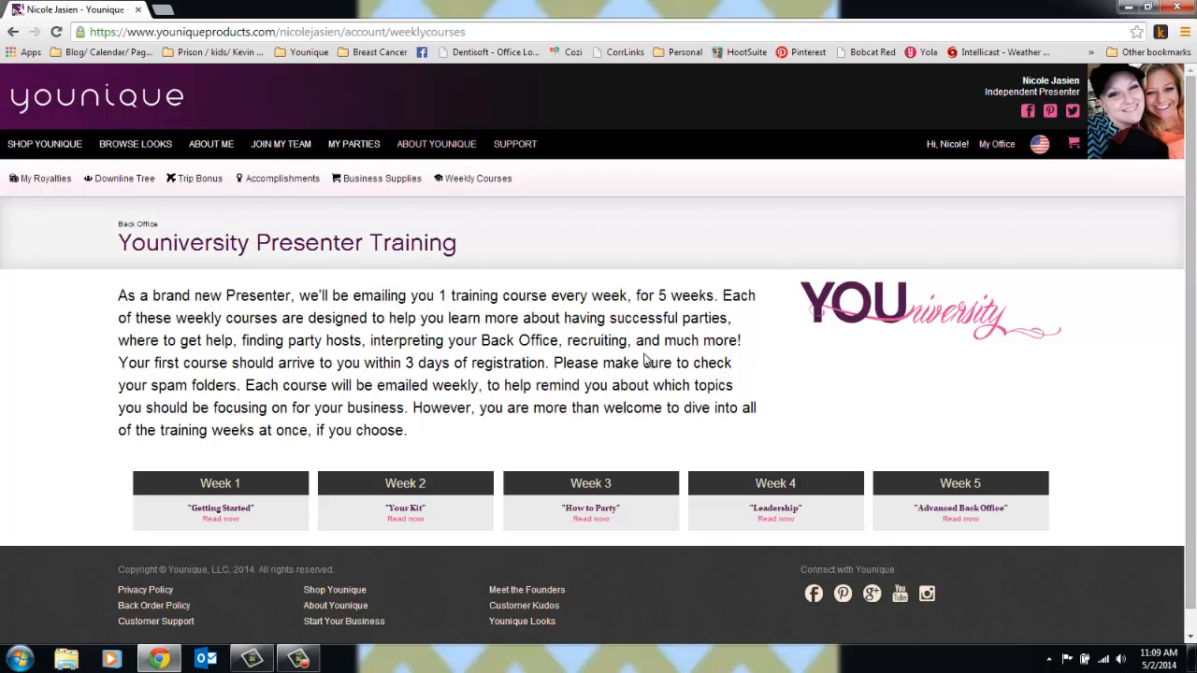
left_click(260, 513)
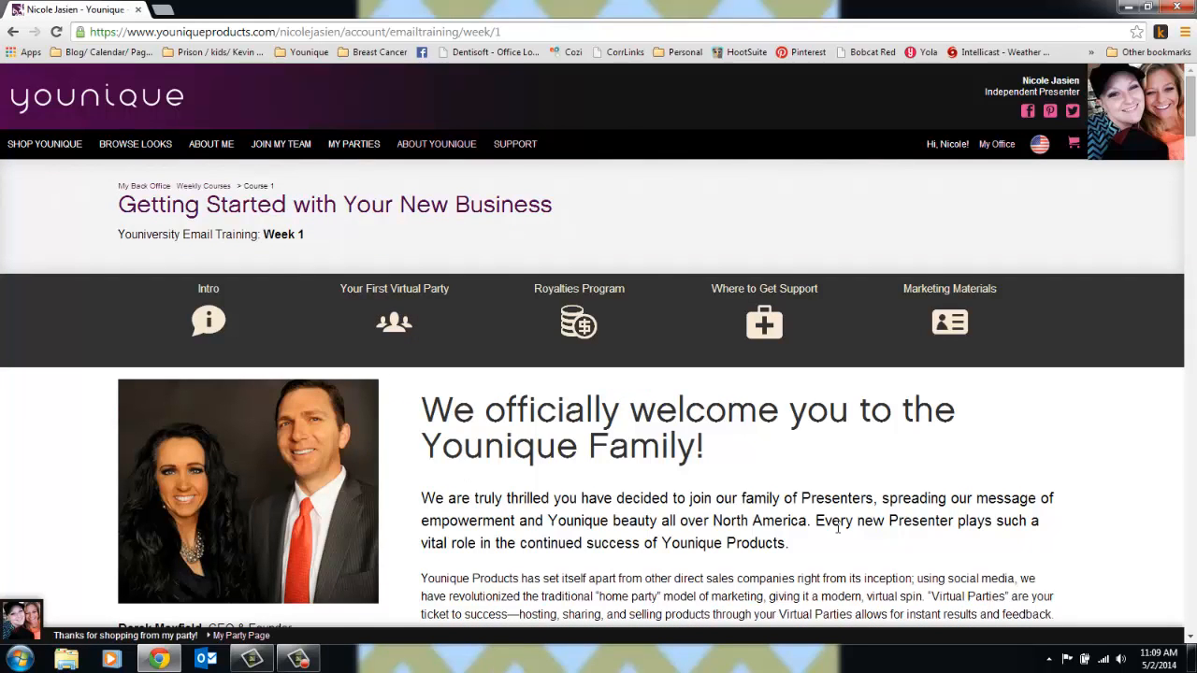
- Read the Week 1 sections on the first virtual party, hostess rewards, the royalties program and getting paid through PayQuicker
scroll(838, 527, "down", 2)
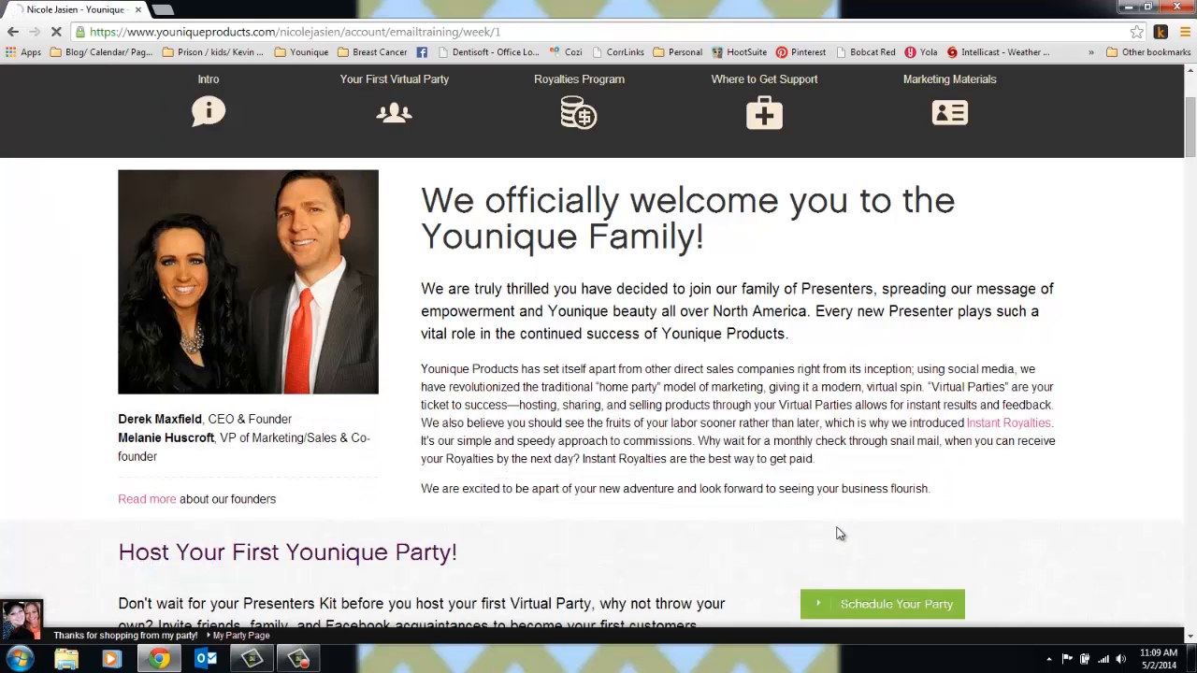
scroll(838, 534, "down", 2)
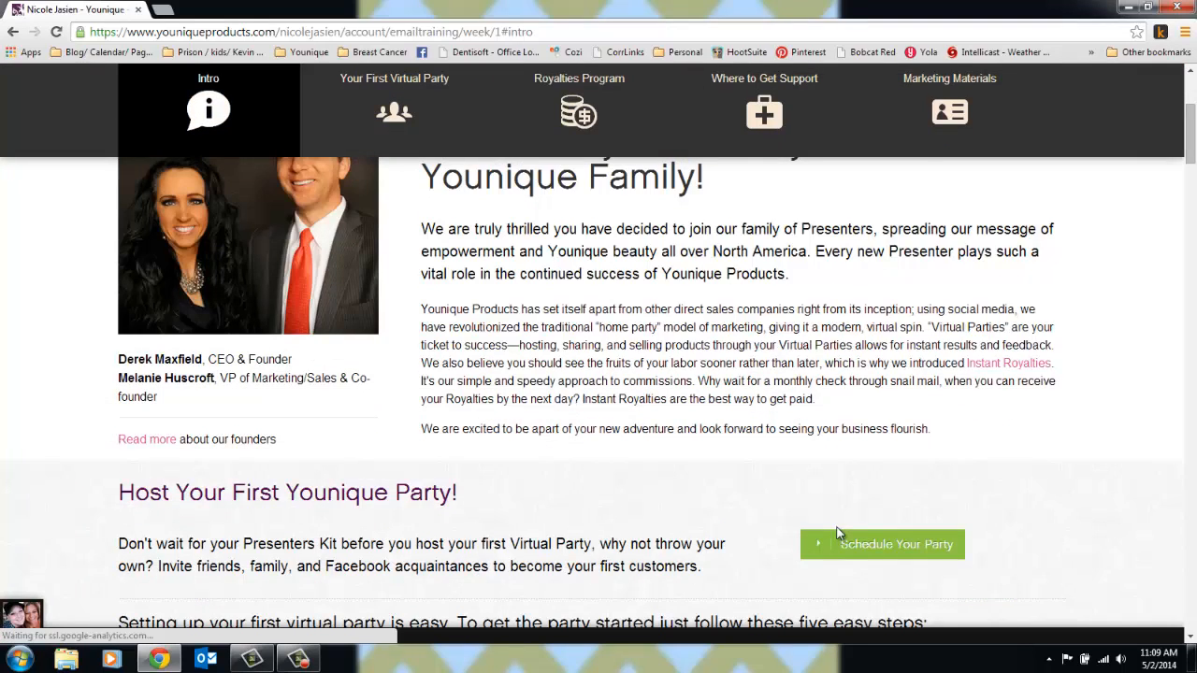
scroll(839, 534, "down", 2)
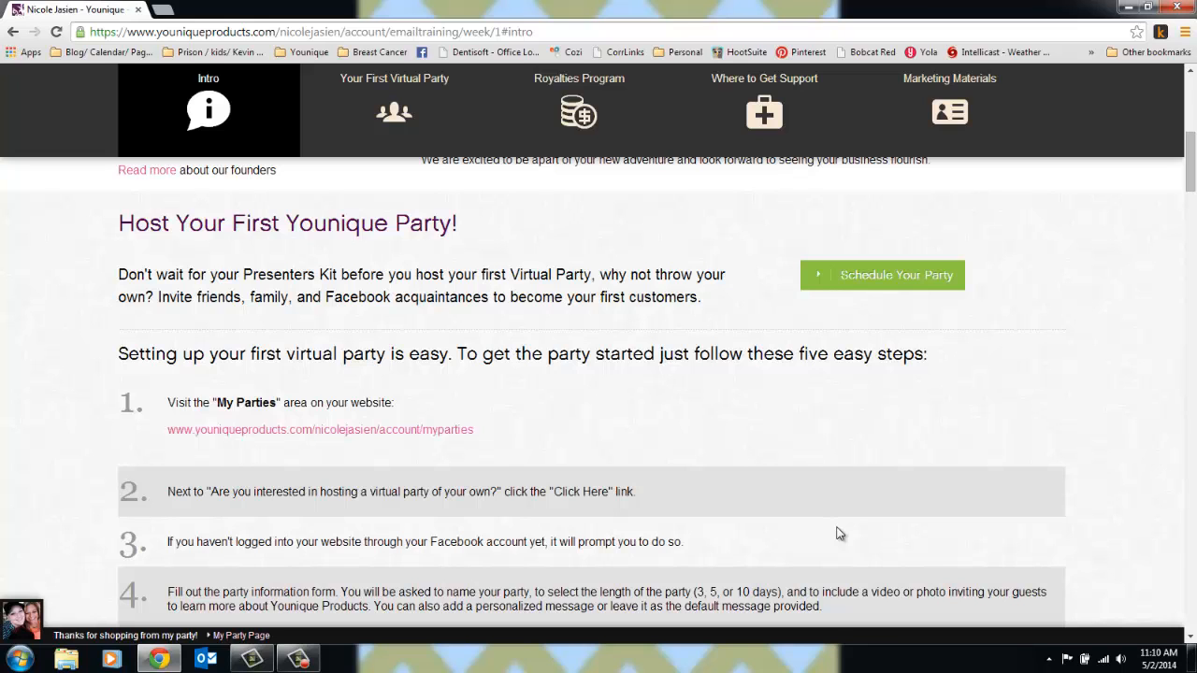
scroll(838, 534, "down", 6)
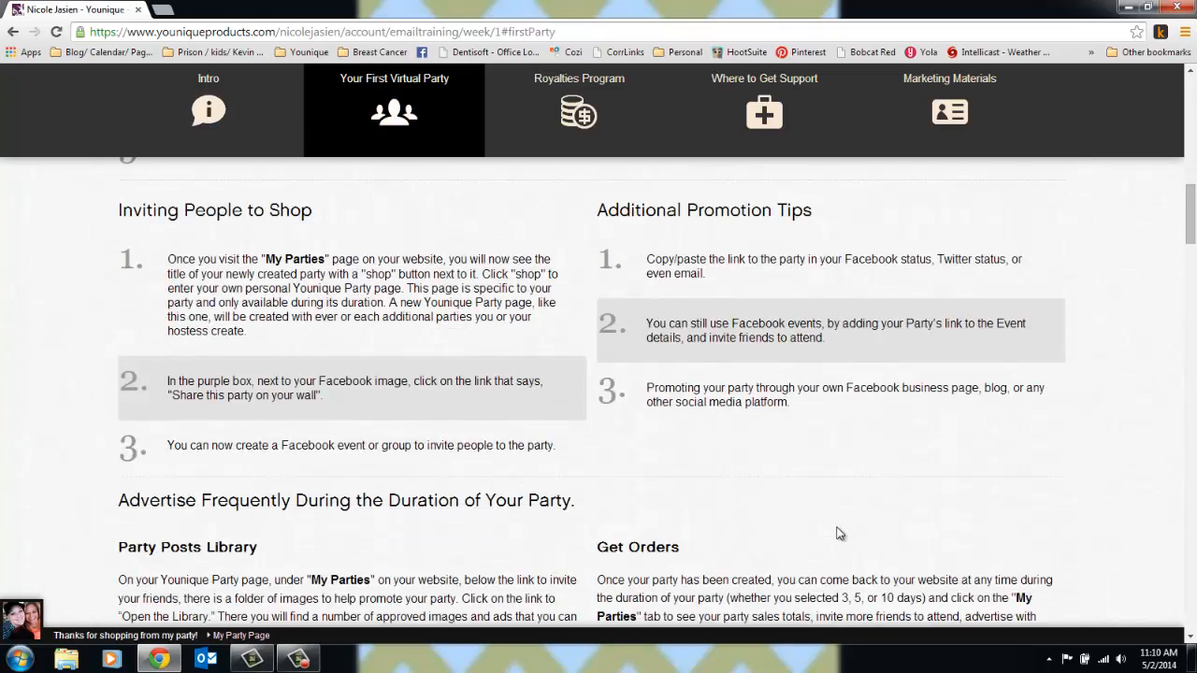
scroll(838, 534, "down", 7)
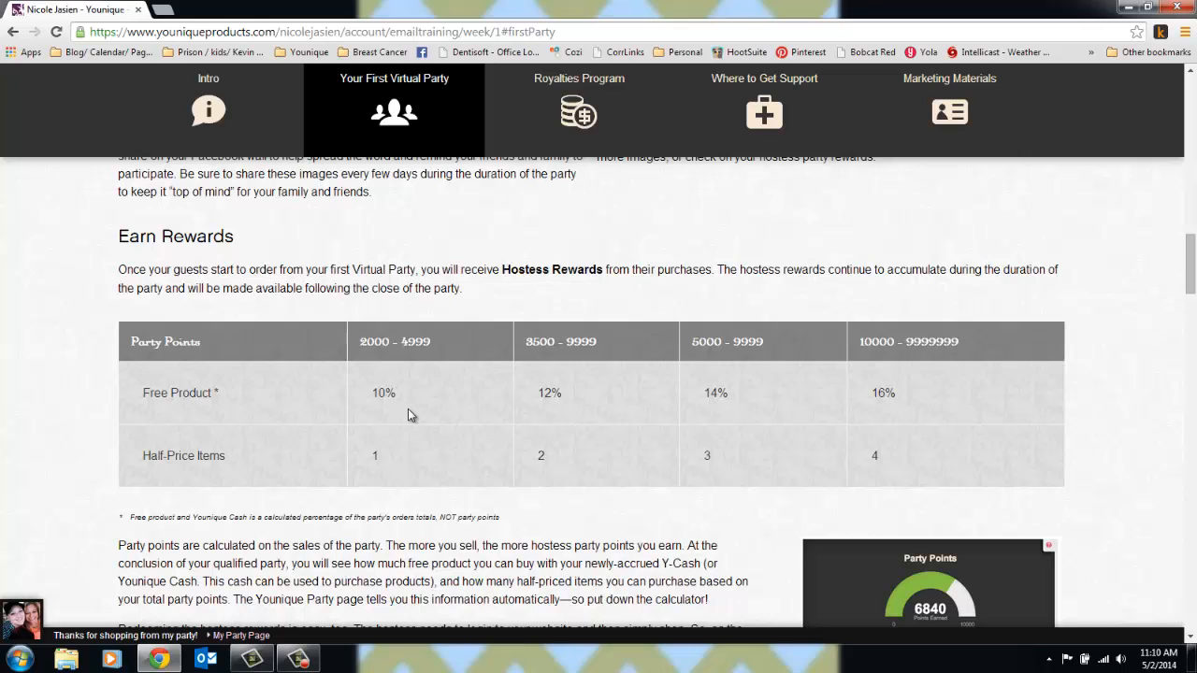
scroll(408, 412, "down", 6)
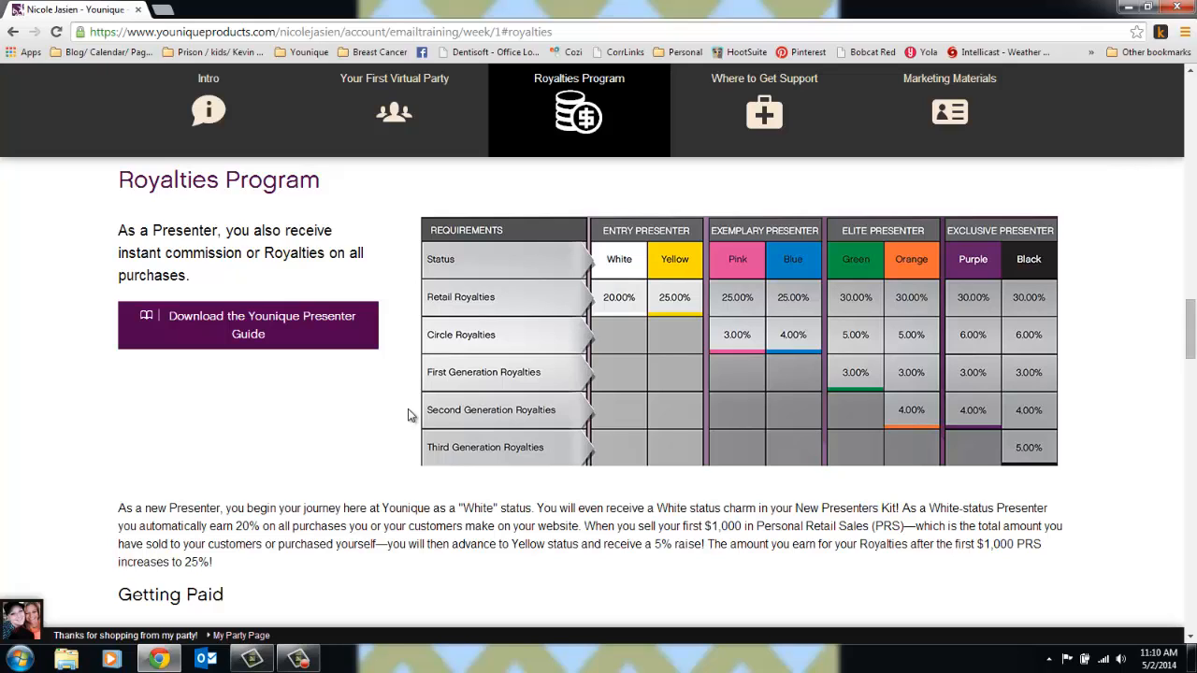
scroll(407, 415, "down", 4)
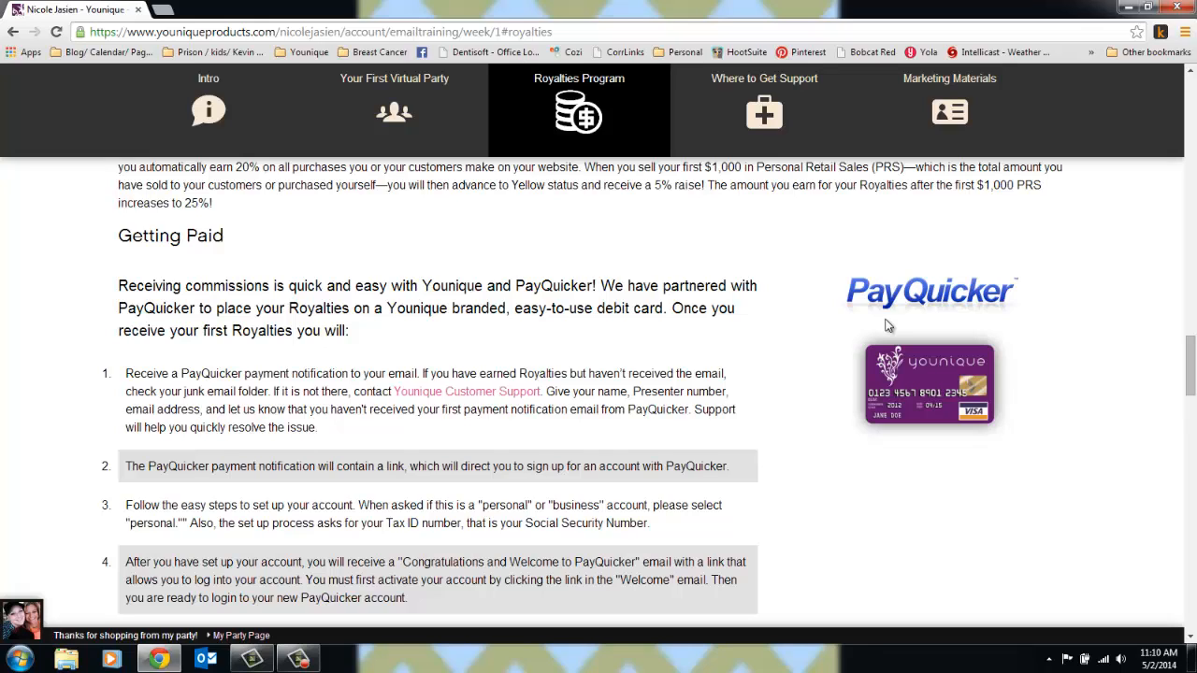
scroll(888, 325, "down", 1)
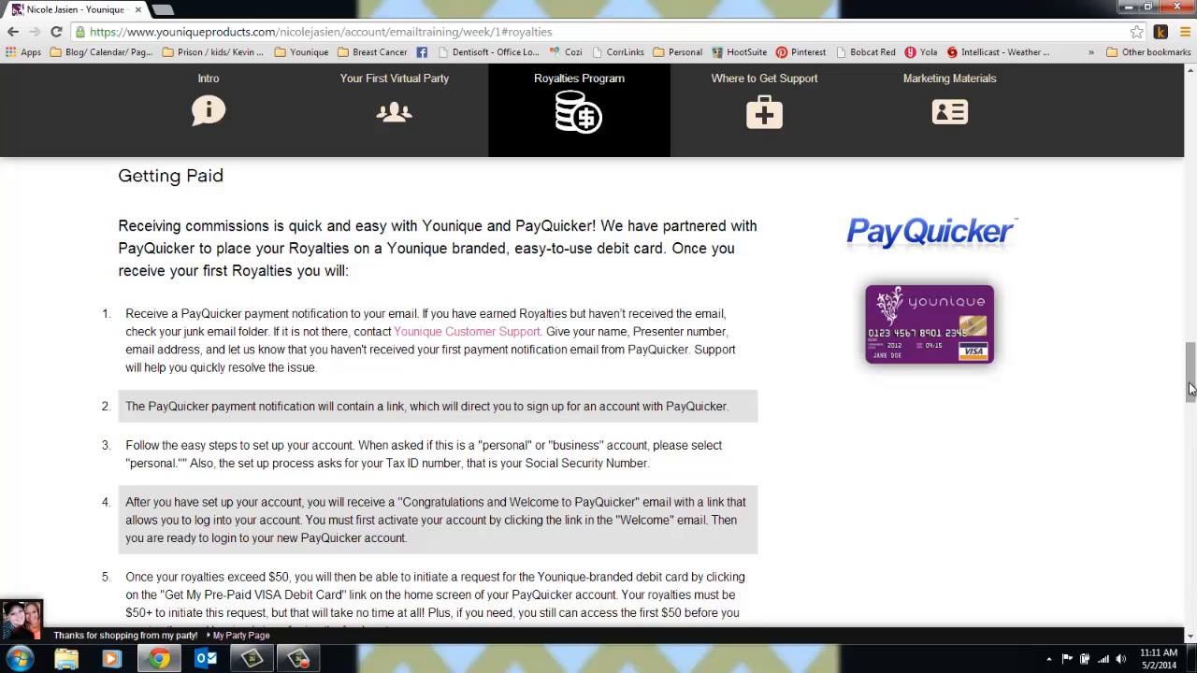
left_click_drag(1191, 389, 1190, 400)
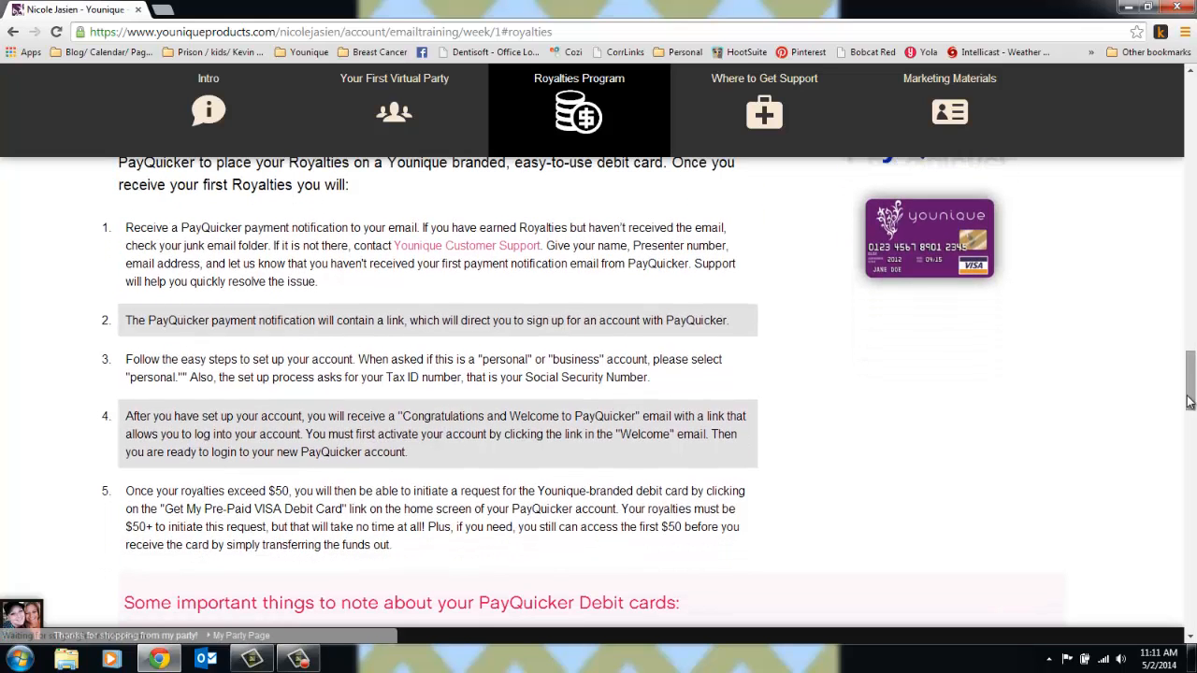
scroll(1190, 400, "up", 1)
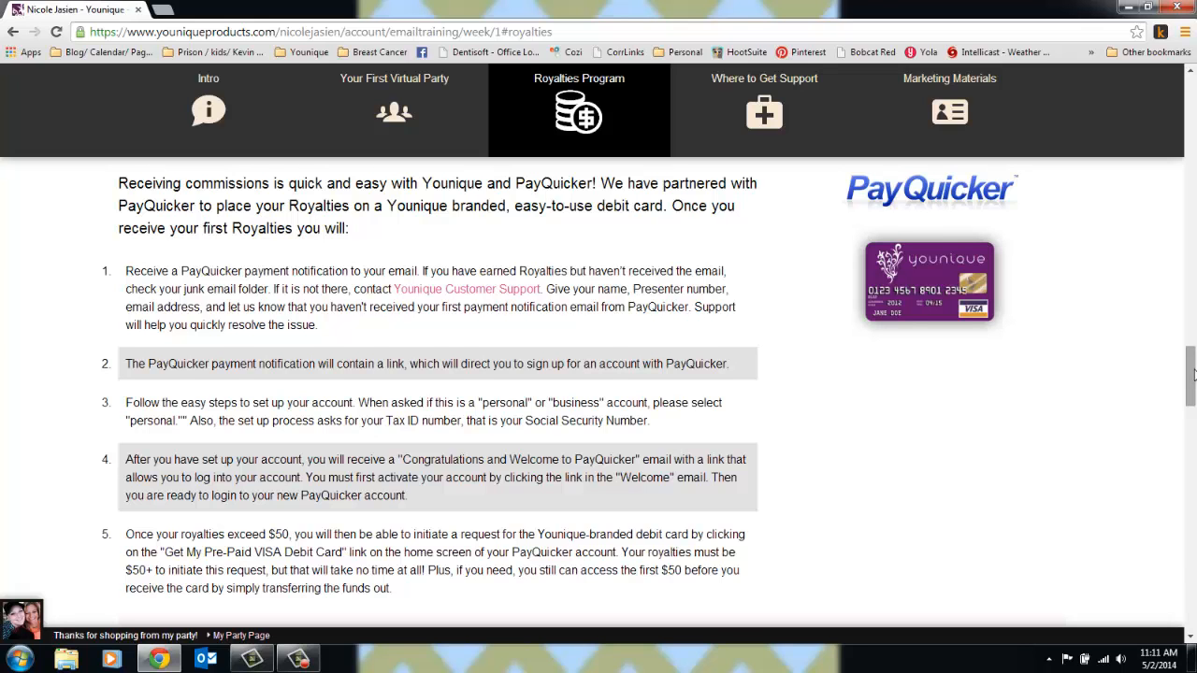
left_click_drag(1194, 375, 1194, 399)
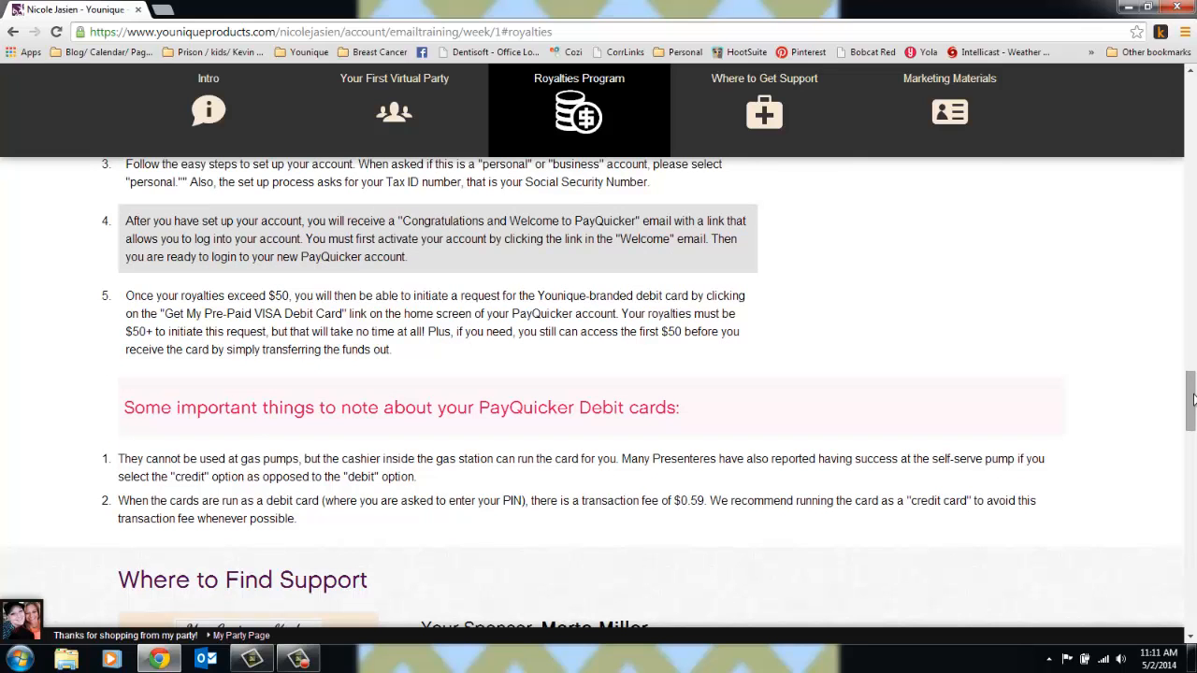
- Review the Week 1 sections on support, the Presenters-Only Facebook page, marketing materials and the recap, and return to the page start
left_click_drag(1194, 399, 1196, 438)
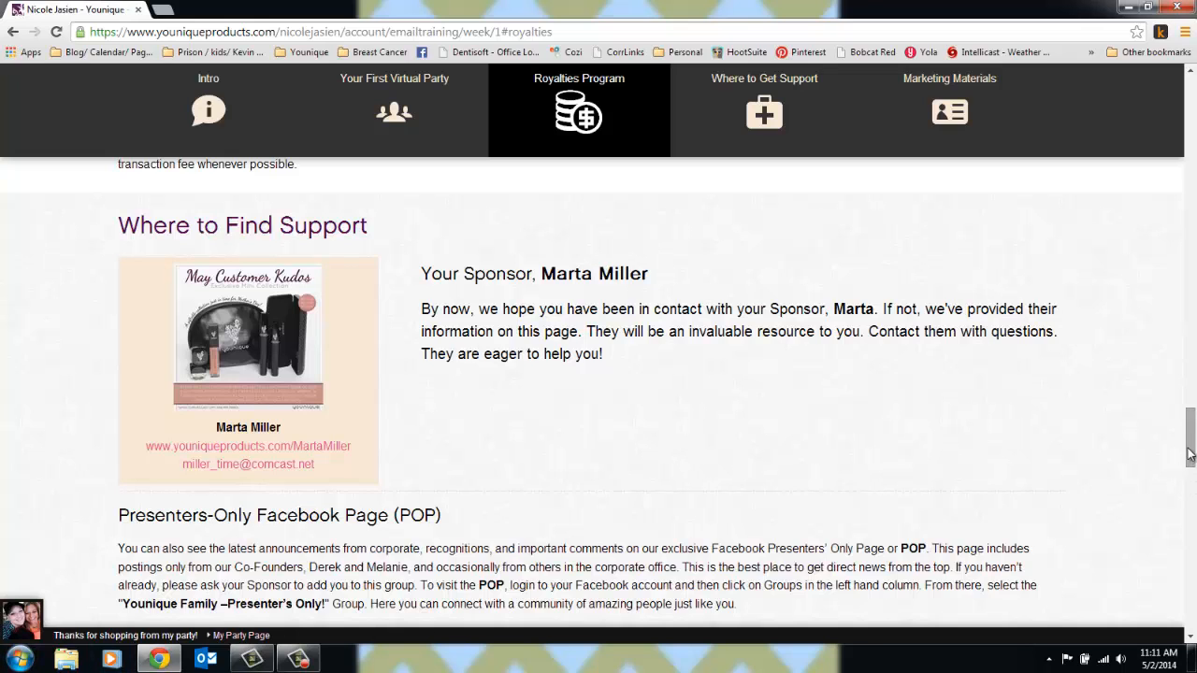
scroll(1192, 486, "down", 3)
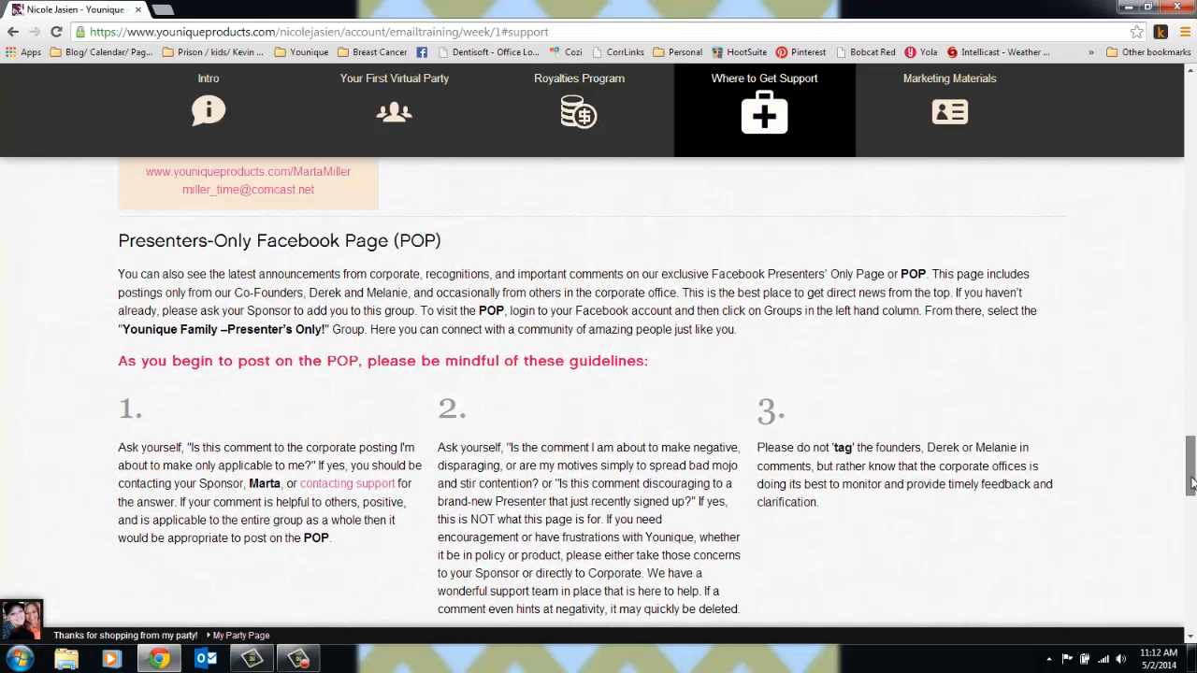
scroll(1029, 500, "down", 1)
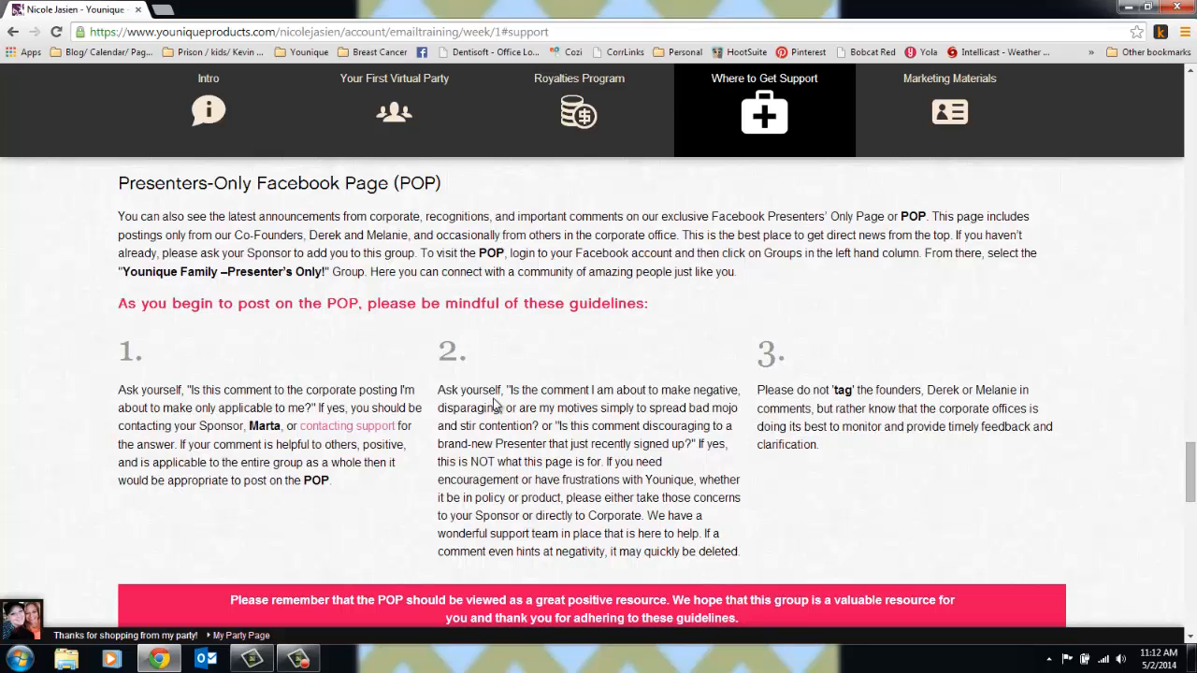
left_click_drag(1191, 480, 1194, 561)
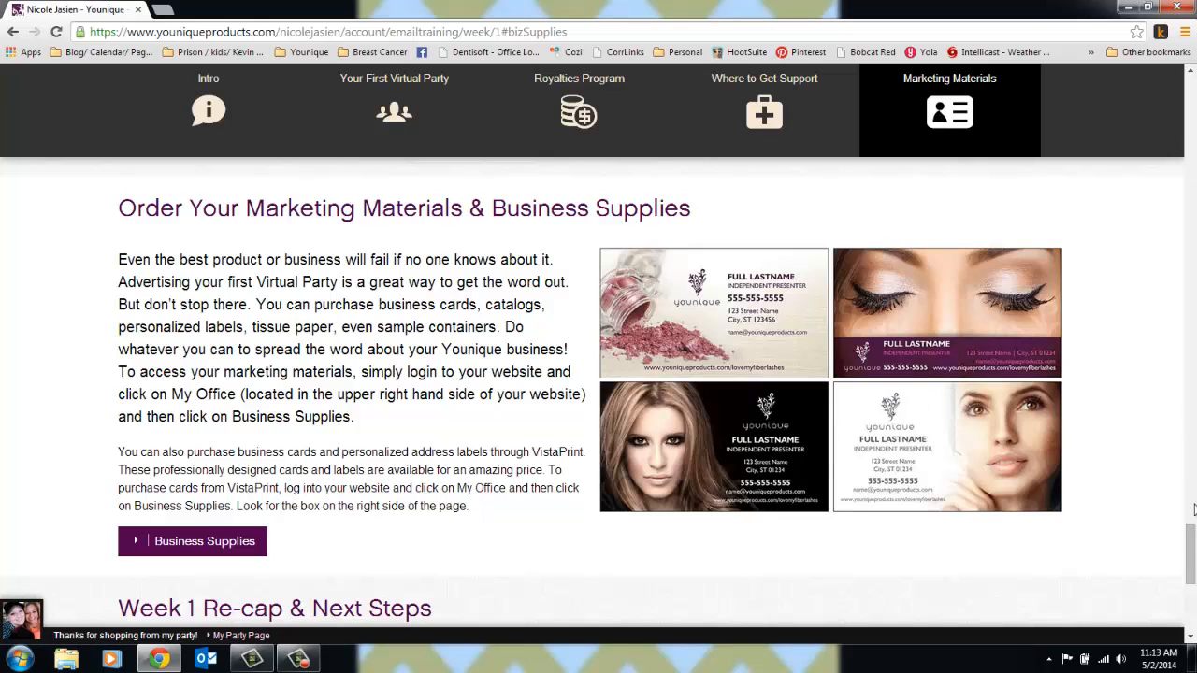
left_click_drag(1194, 535, 1193, 552)
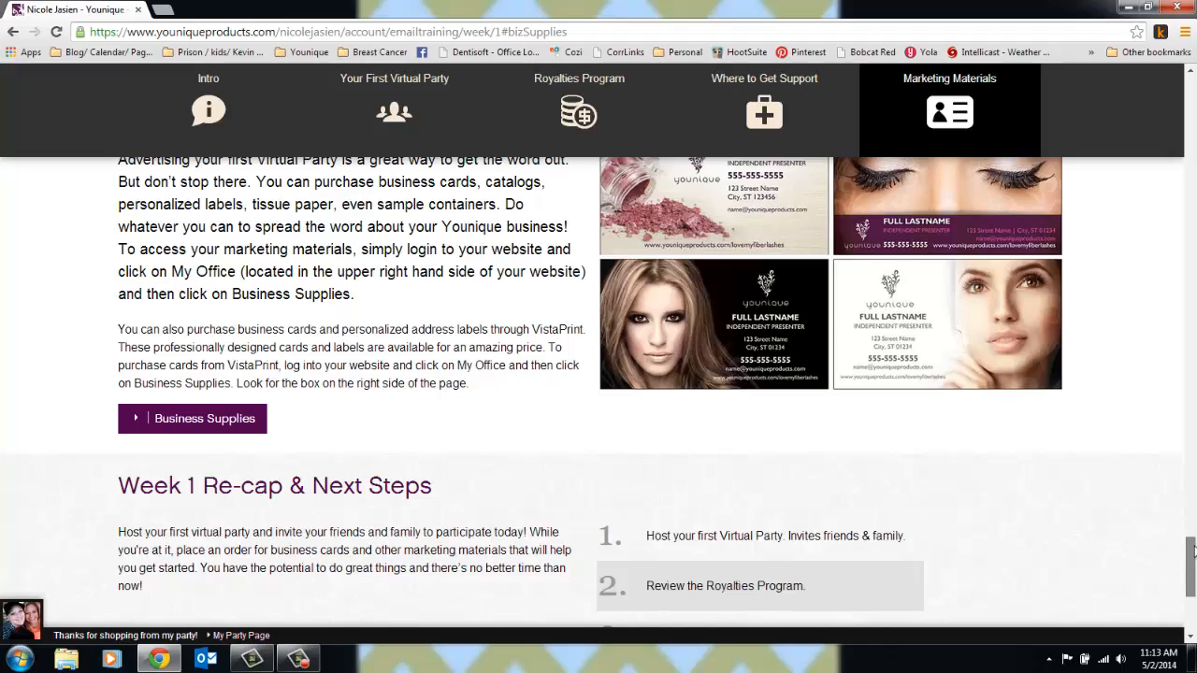
left_click_drag(1194, 552, 1186, 53)
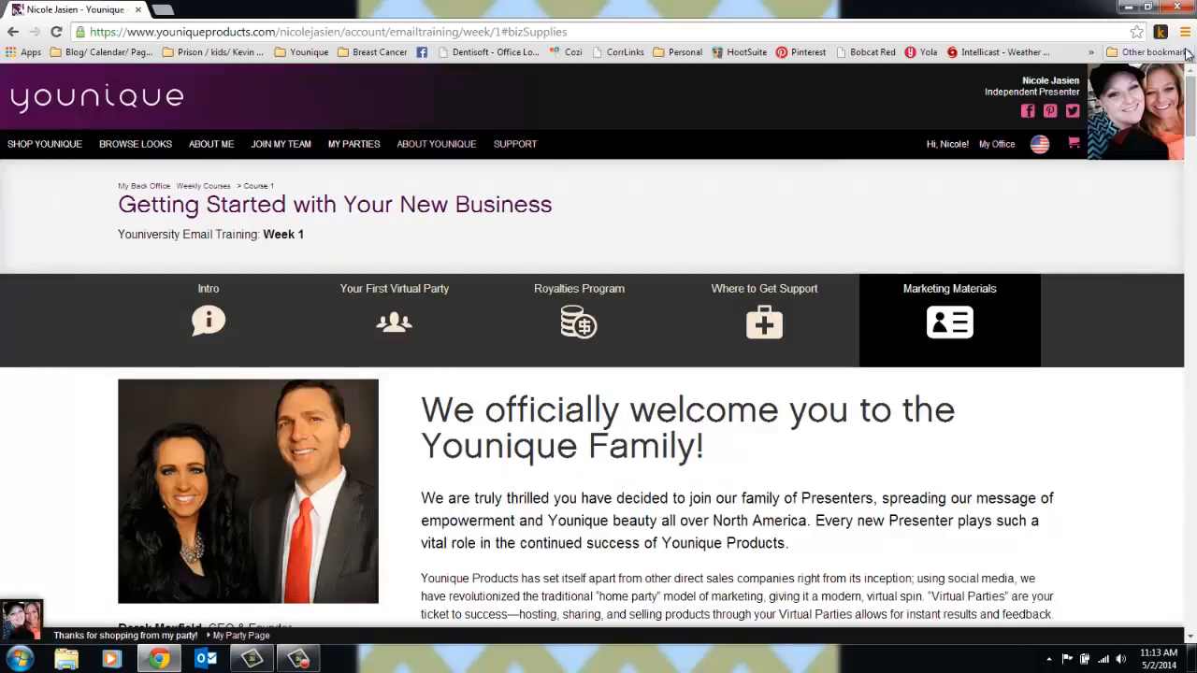
- Delete the party closing May 12, 2014 from the hosted parties and open the form for scheduling a new party
mouse_move(1001, 155)
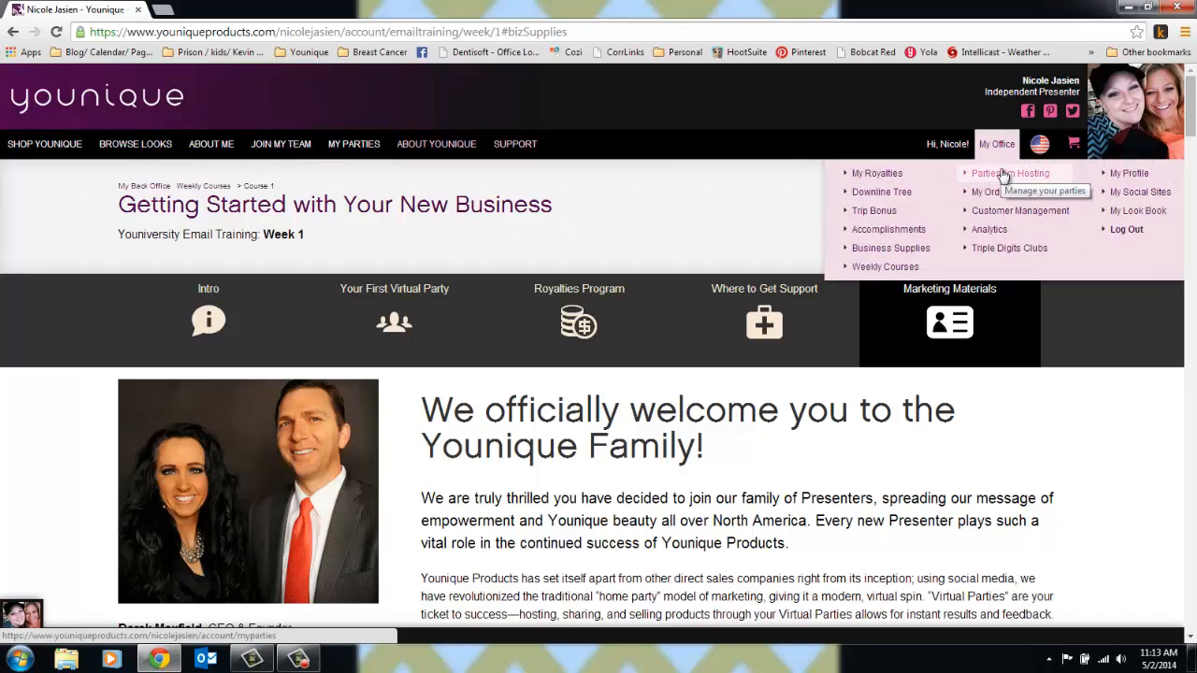
left_click(1003, 174)
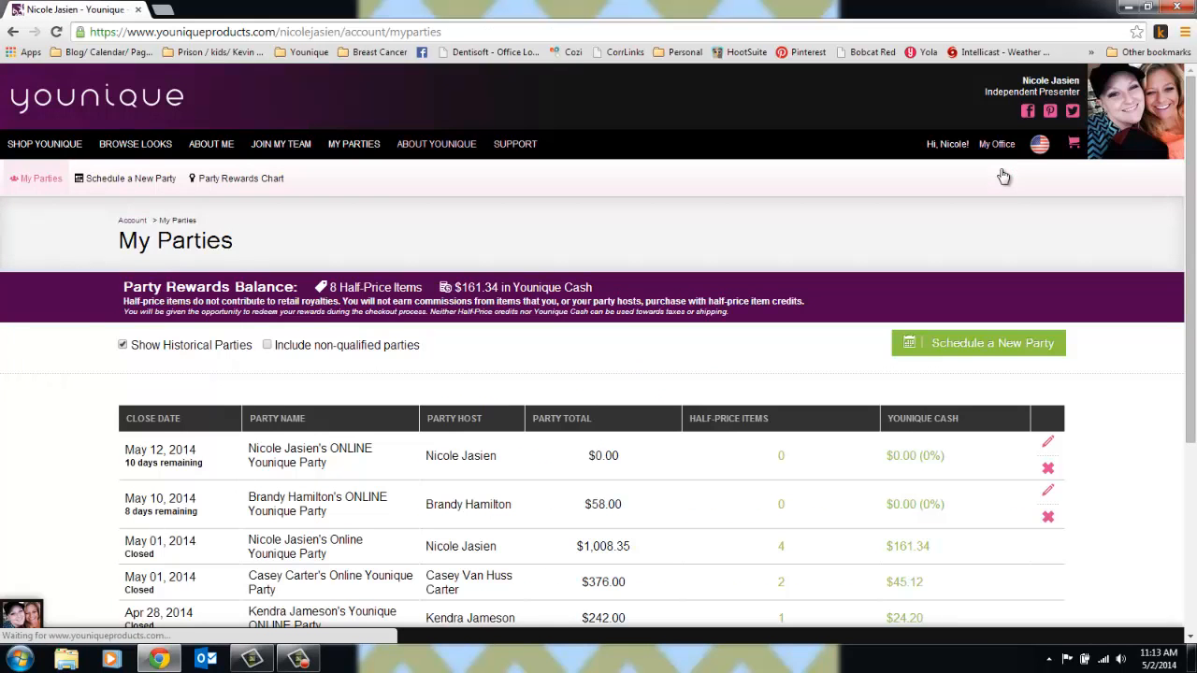
left_click(1048, 469)
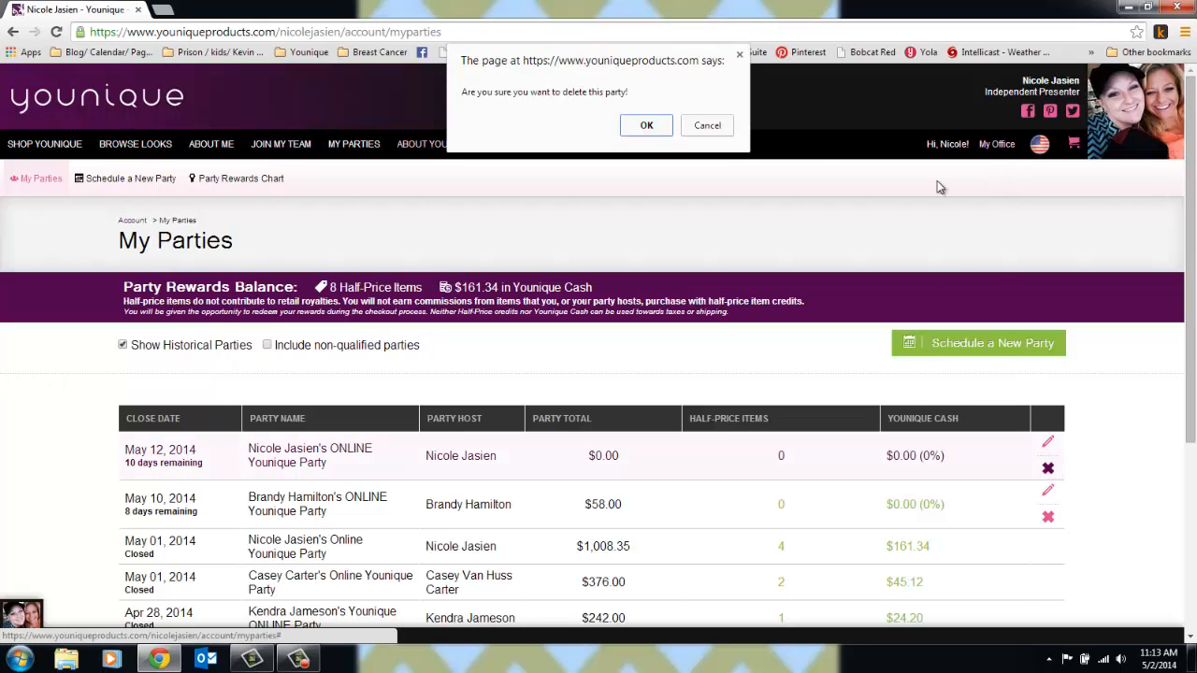
left_click(648, 126)
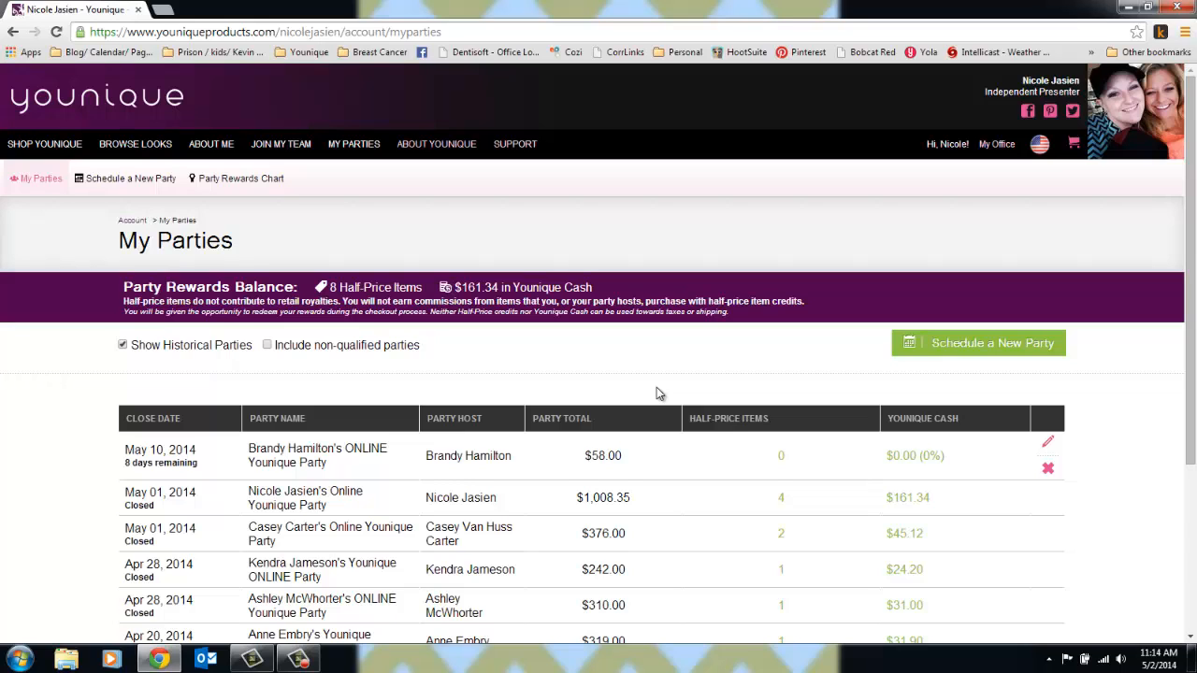
left_click(979, 346)
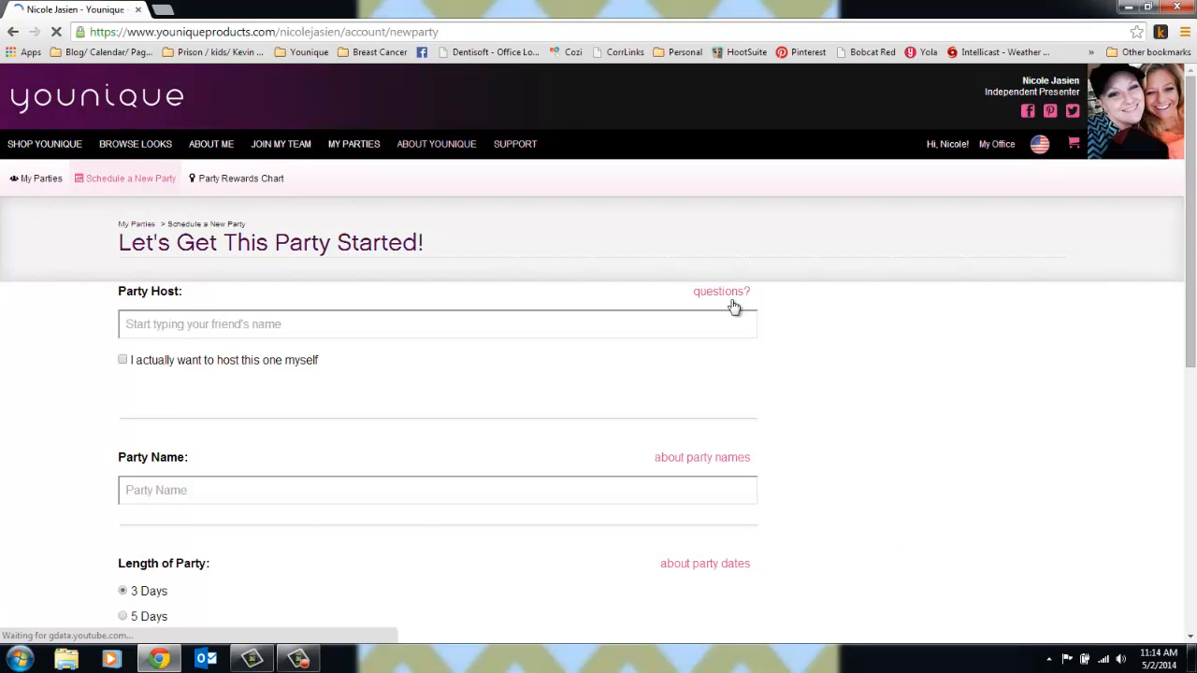
- Look up a friend as the party host, select the suggested match, and clear the host field again
left_click(468, 331)
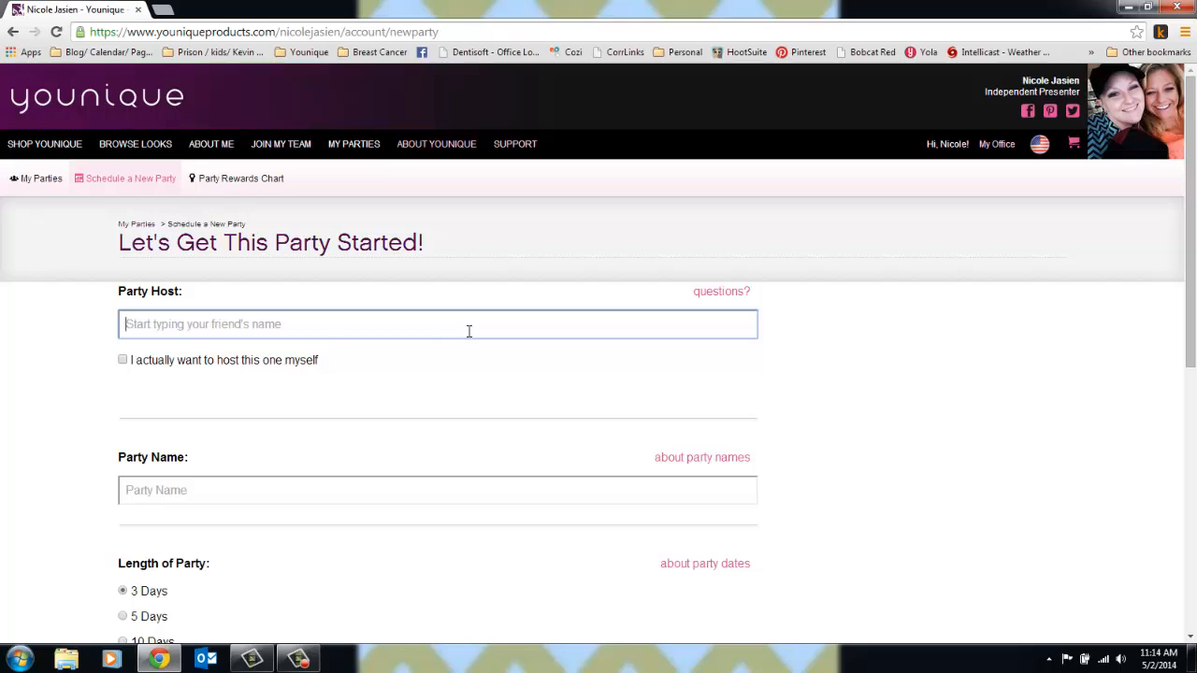
type("sop")
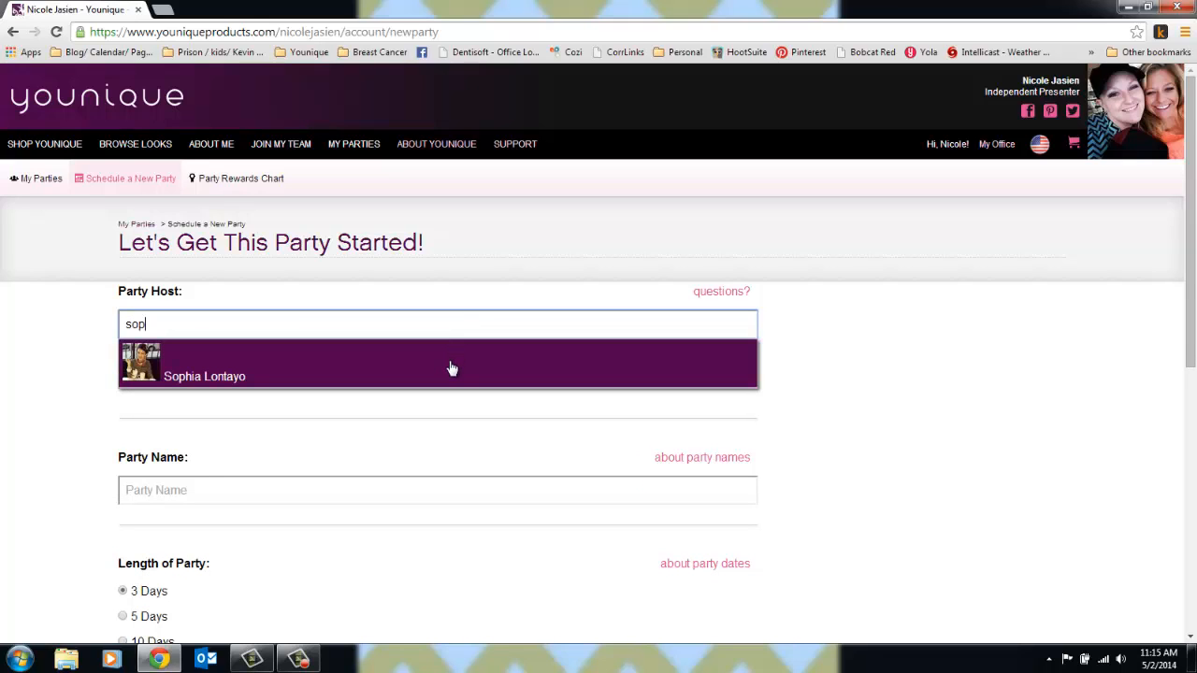
left_click(452, 367)
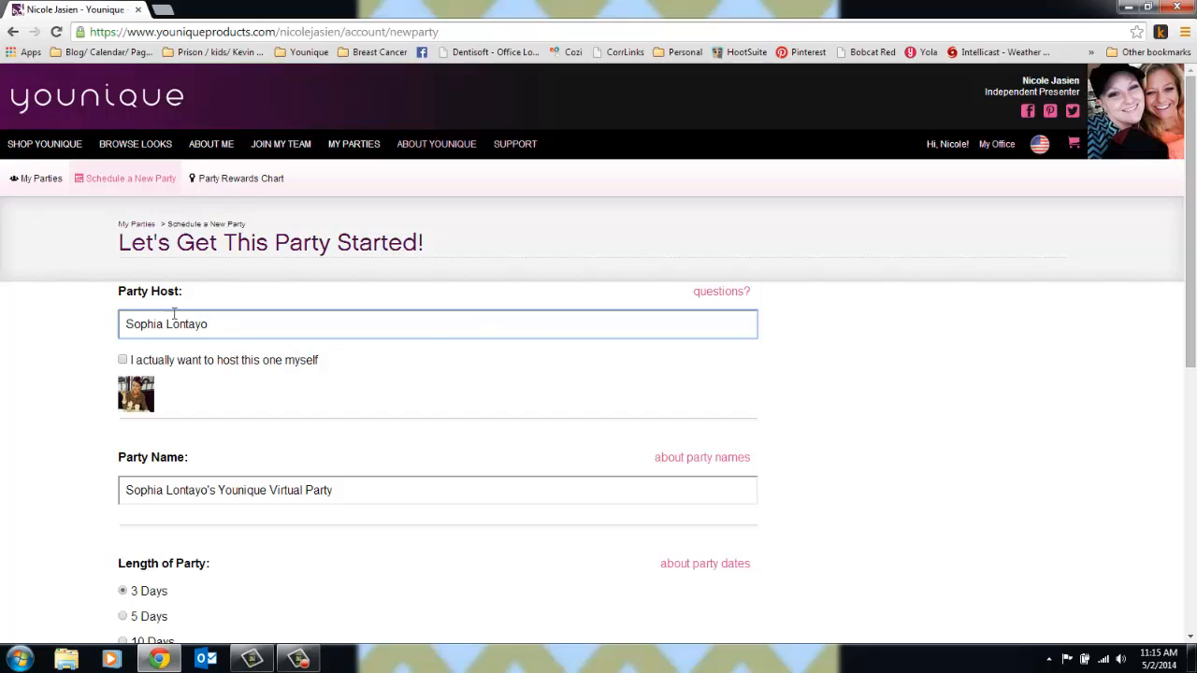
left_click_drag(219, 325, 79, 353)
key("BackSpace")
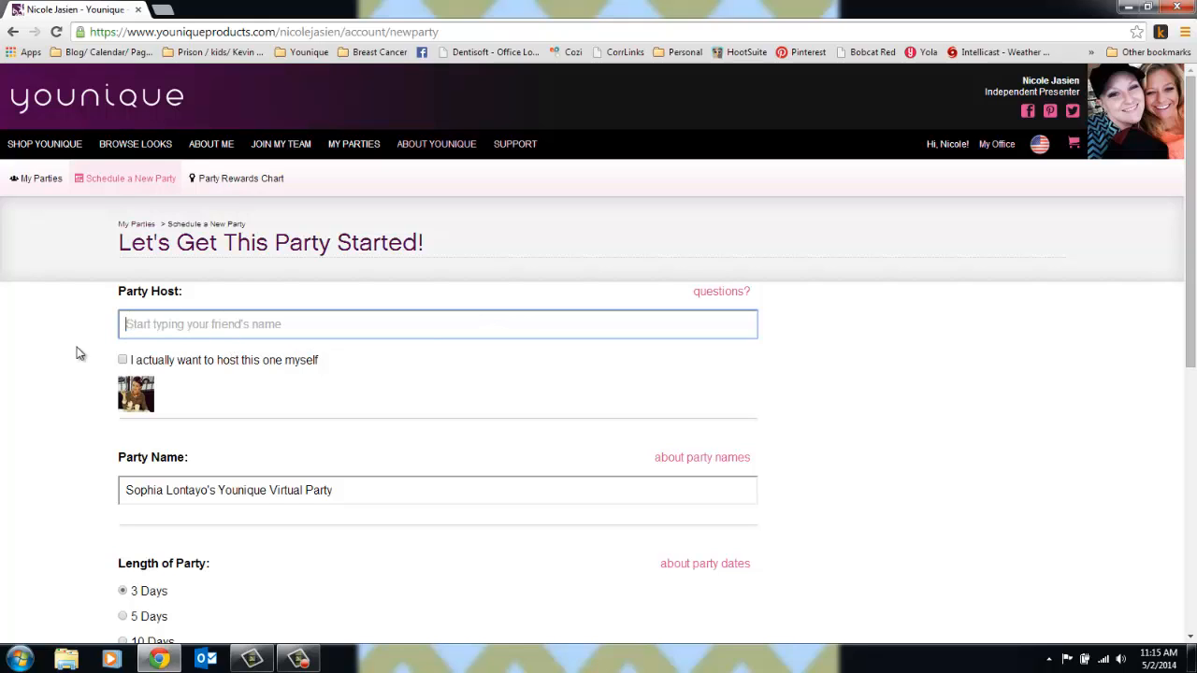
- Choose to host the party yourself and remove the word "Virtual" from the party name
left_click(122, 361)
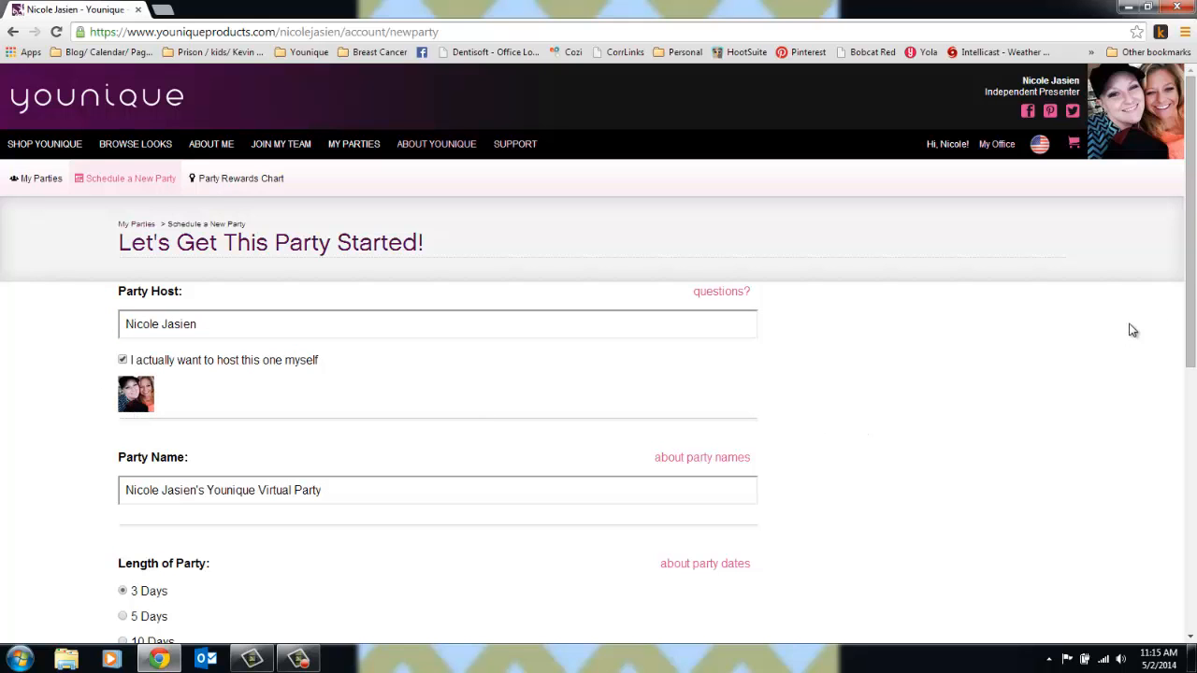
left_click_drag(1192, 319, 1194, 417)
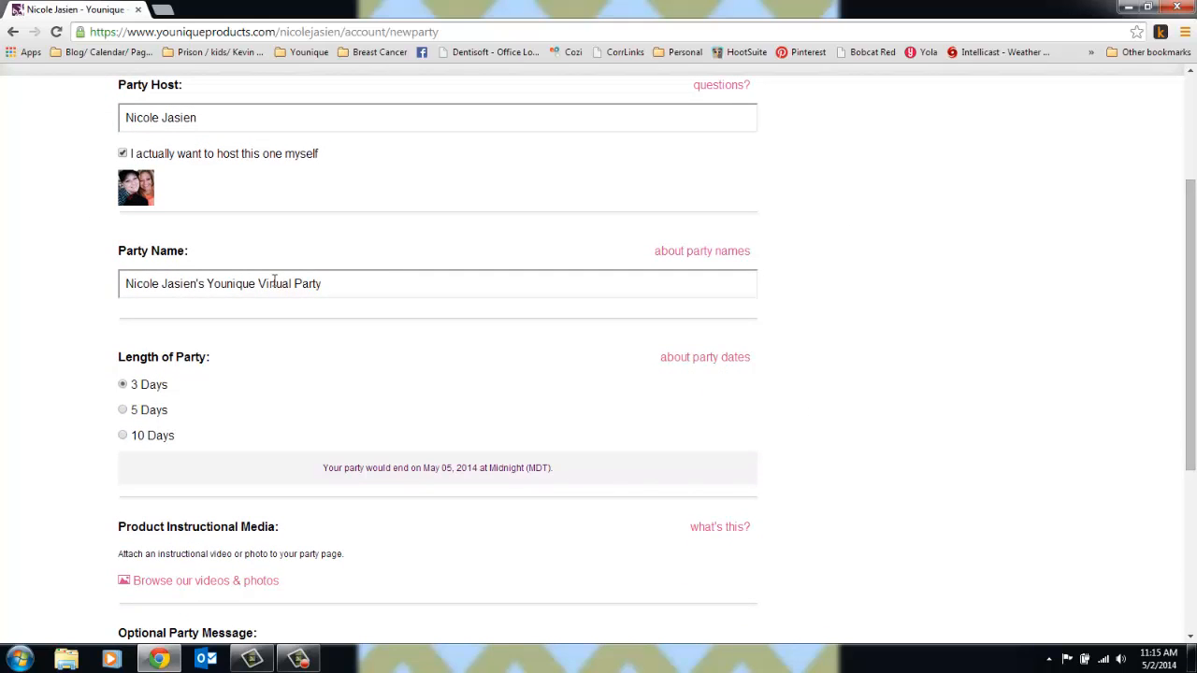
left_click(293, 284)
key("BackSpace")
key("BackSpace")
key("BackSpace")
key("BackSpace")
key("BackSpace")
key("BackSpace")
key("BackSpace")
key("BackSpace")
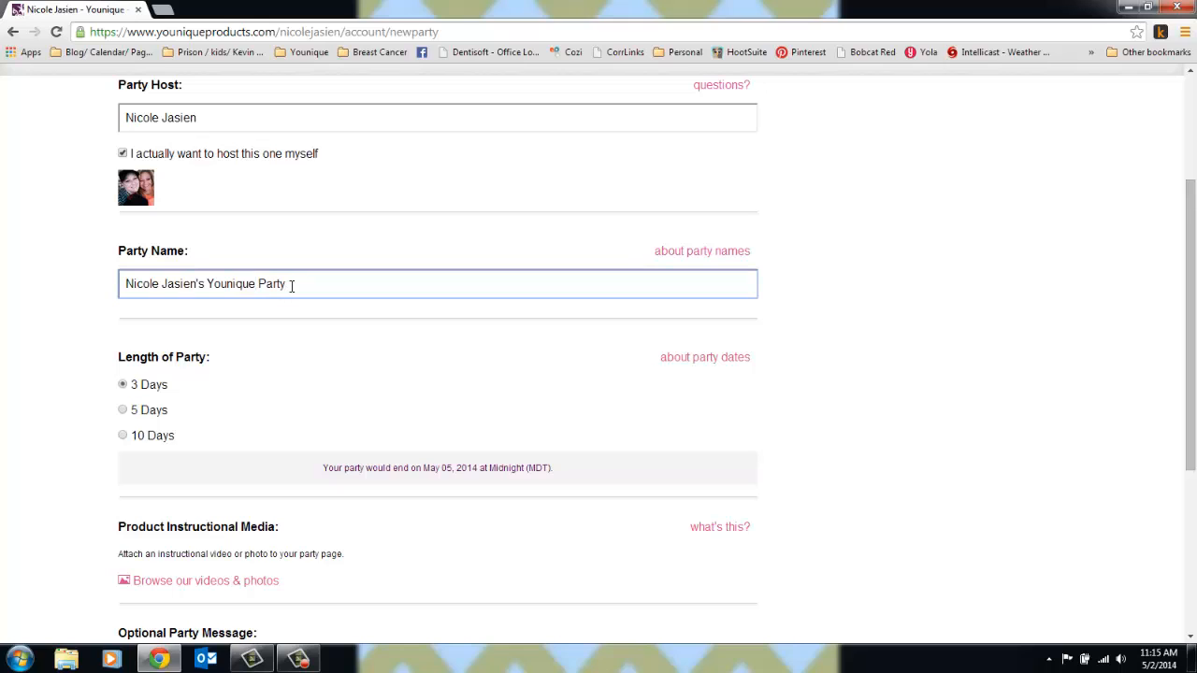
- Insert "ONLINE" before "Younique Party" in the party name and set the party length to 10 days
key("Left")
key("Left")
key("Left")
key("Left")
type("ONLINE")
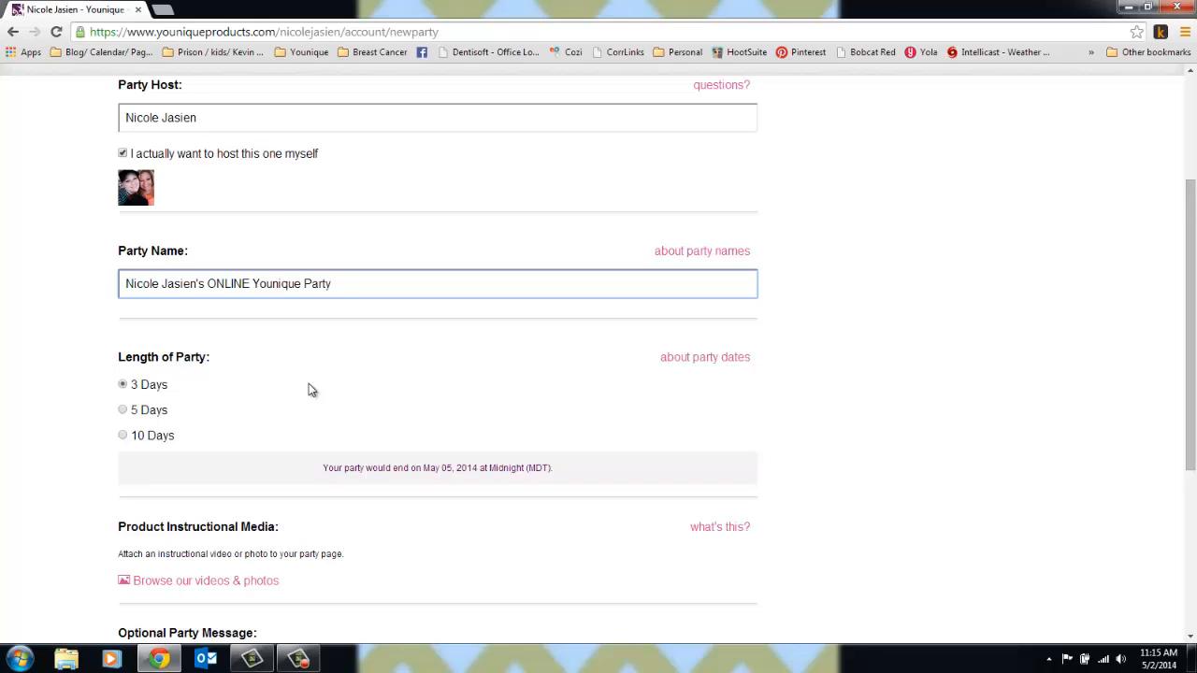
left_click(171, 438)
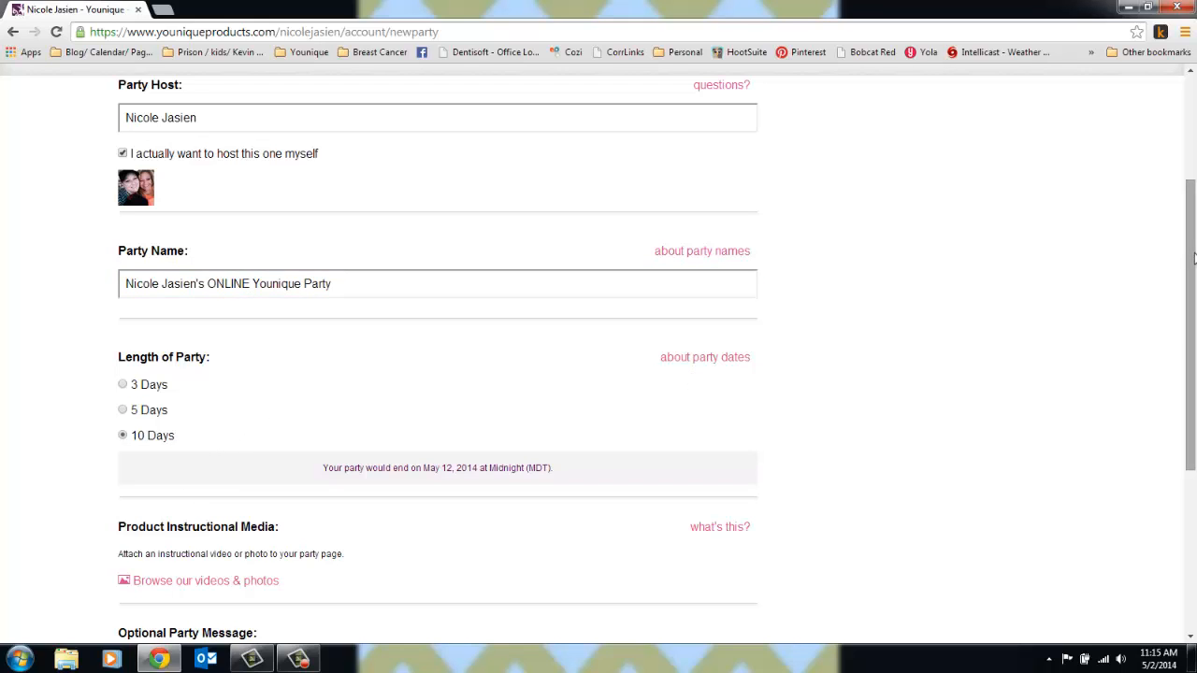
- Select the first Moodstruck photo among the party media and save the party with its default greeting message
left_click_drag(1194, 258, 1194, 347)
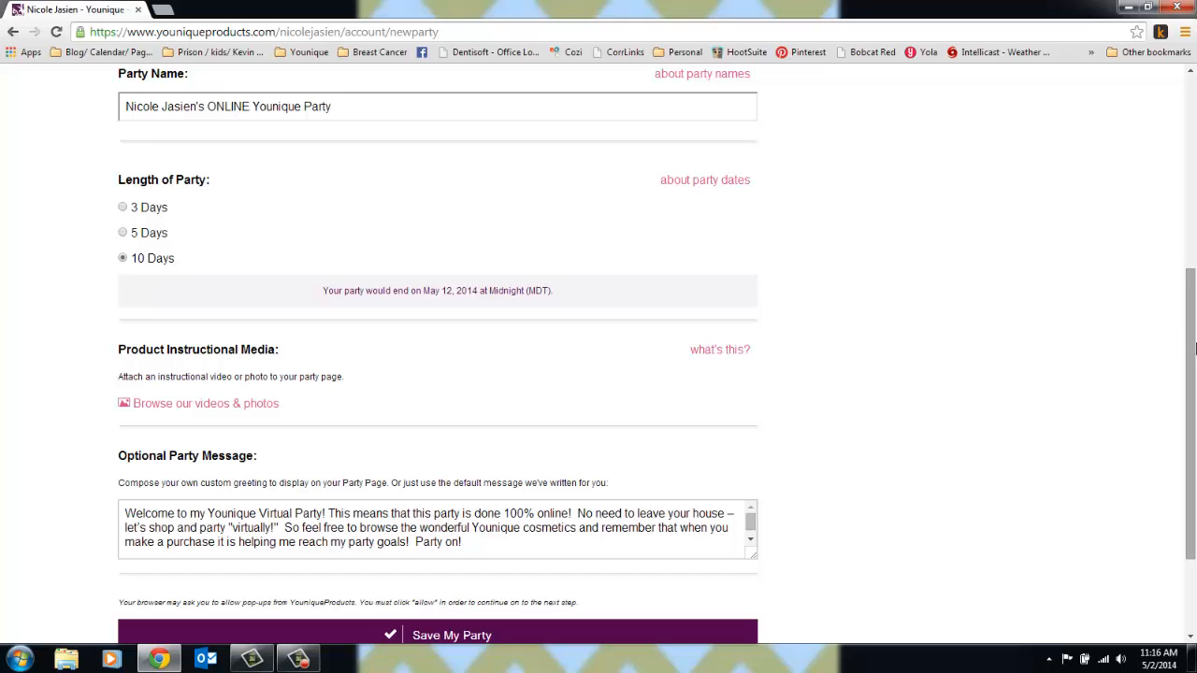
scroll(776, 340, "down", 1)
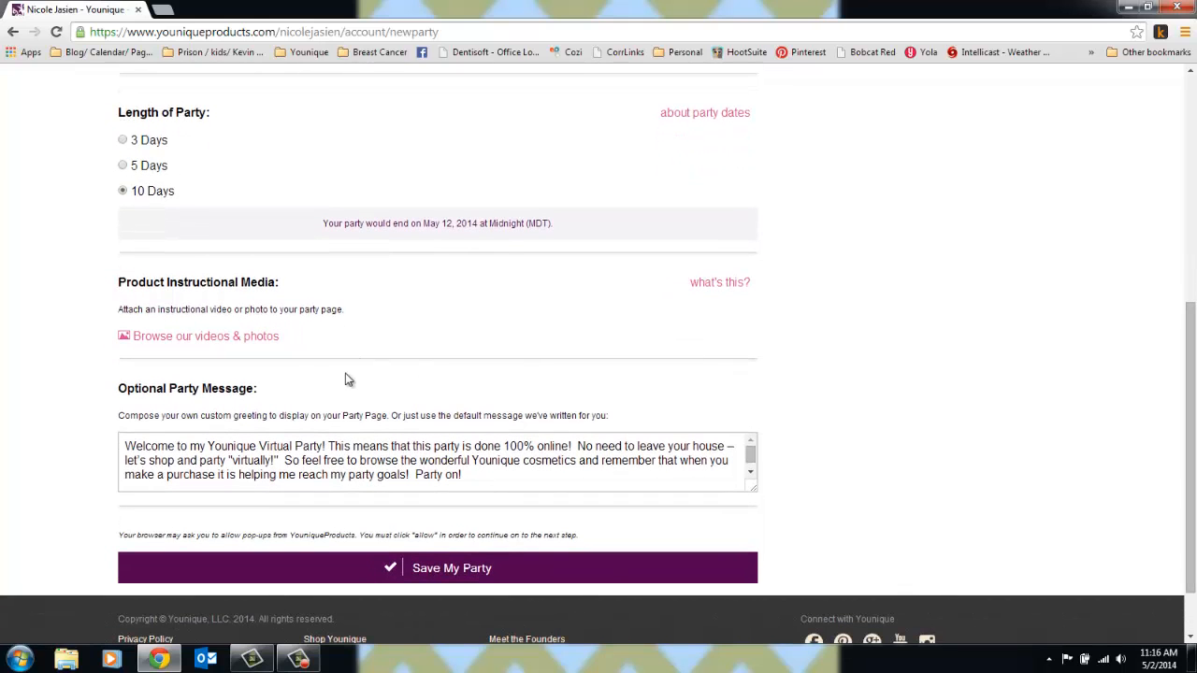
left_click(271, 349)
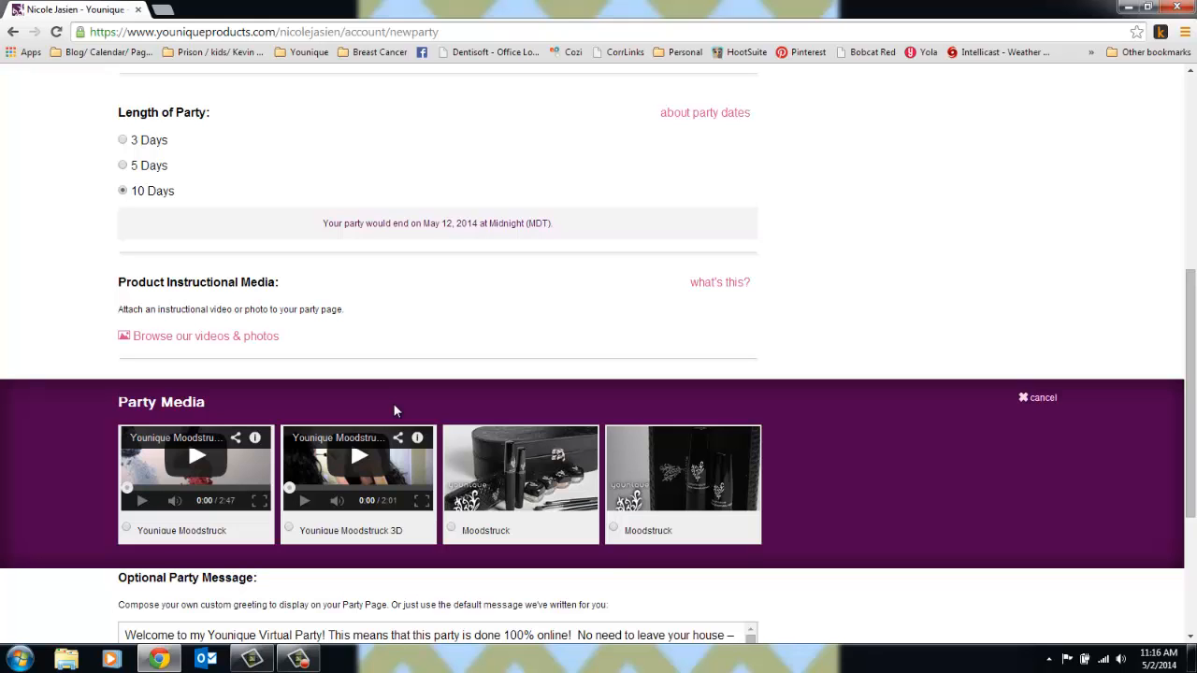
left_click(479, 507)
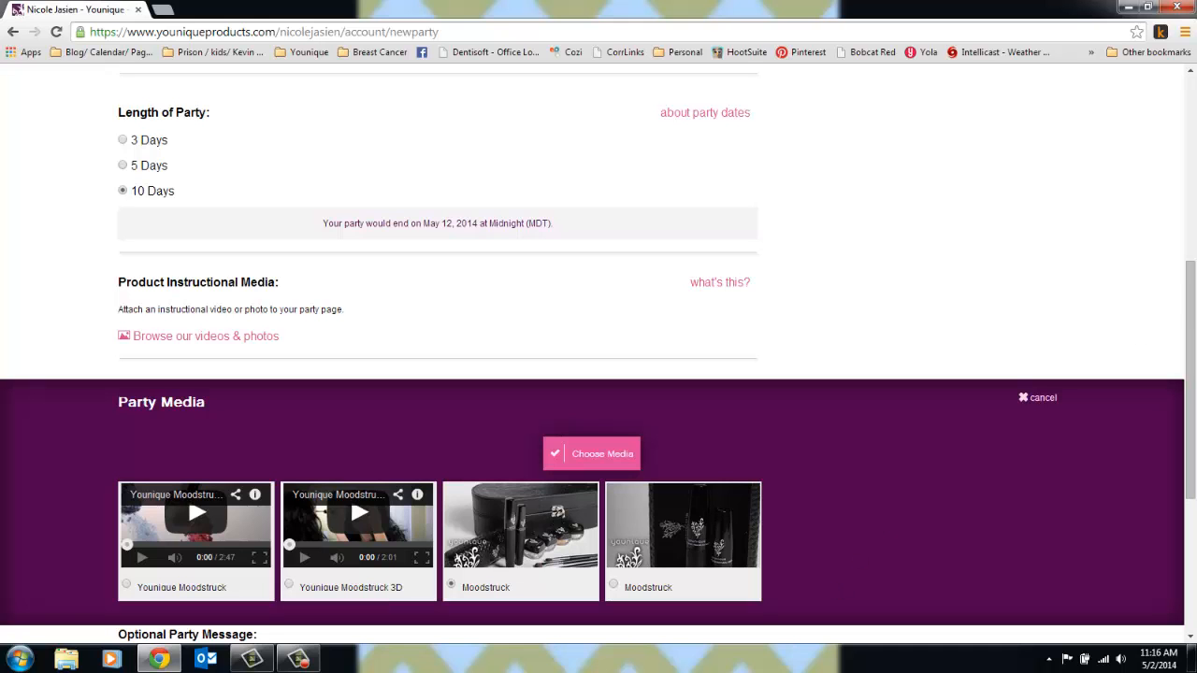
left_click_drag(1193, 382, 1195, 455)
scroll(1194, 399, "down", 2)
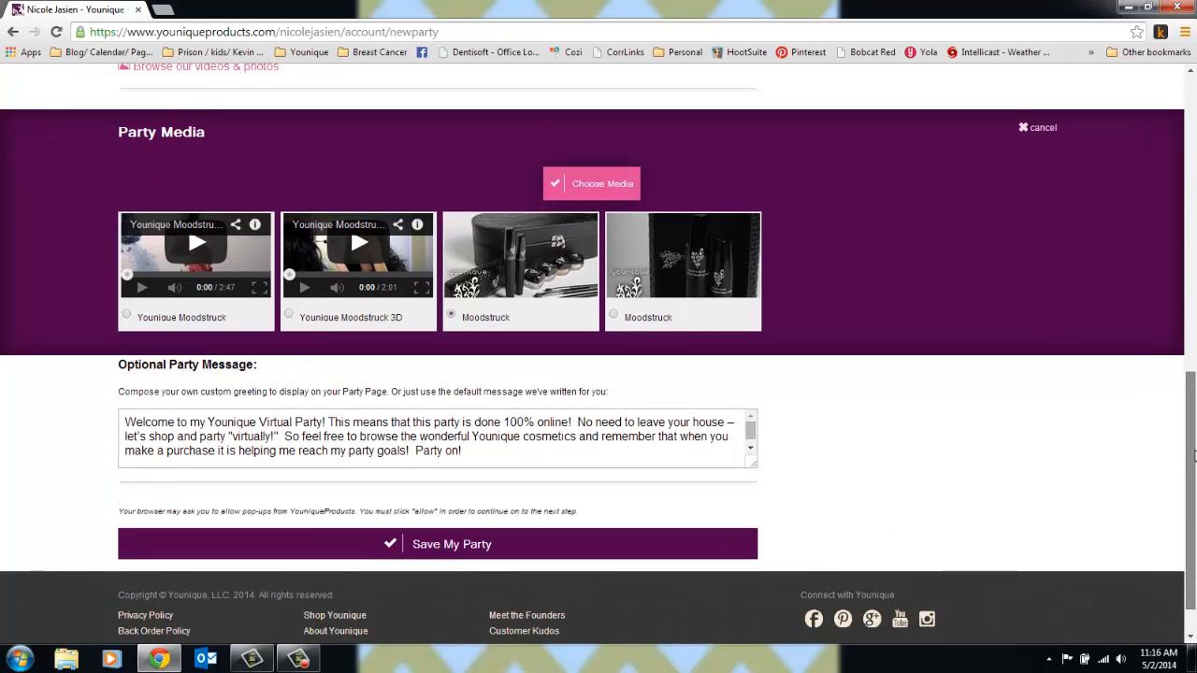
left_click(523, 447)
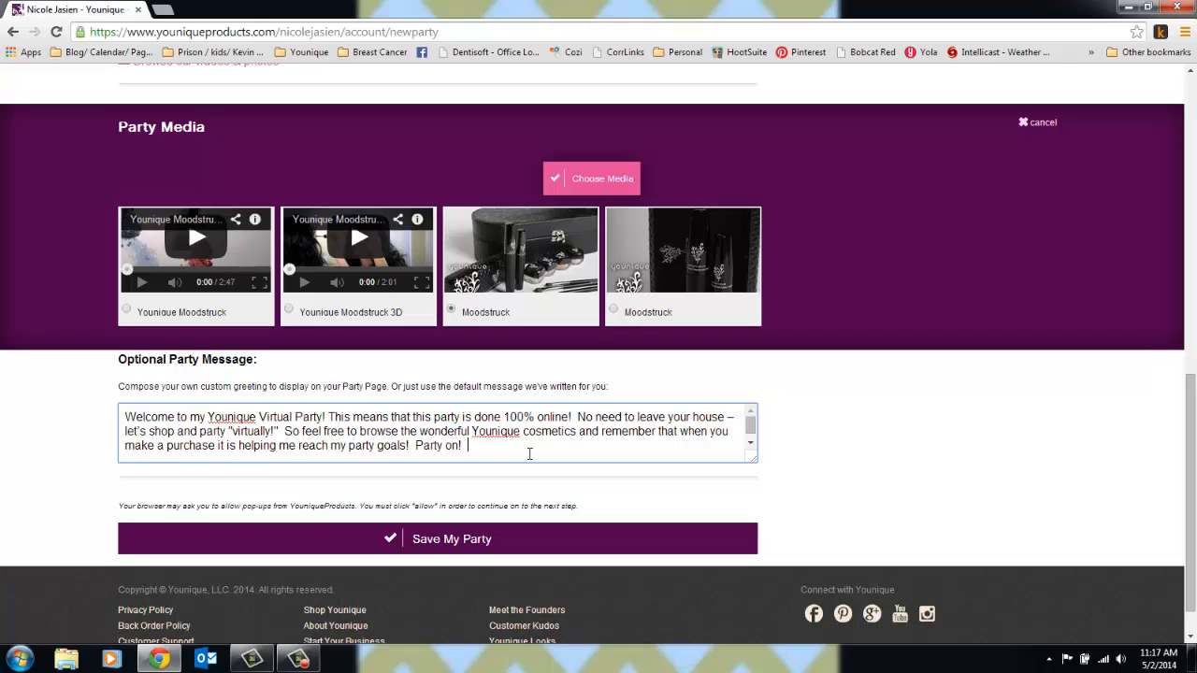
left_click(547, 535)
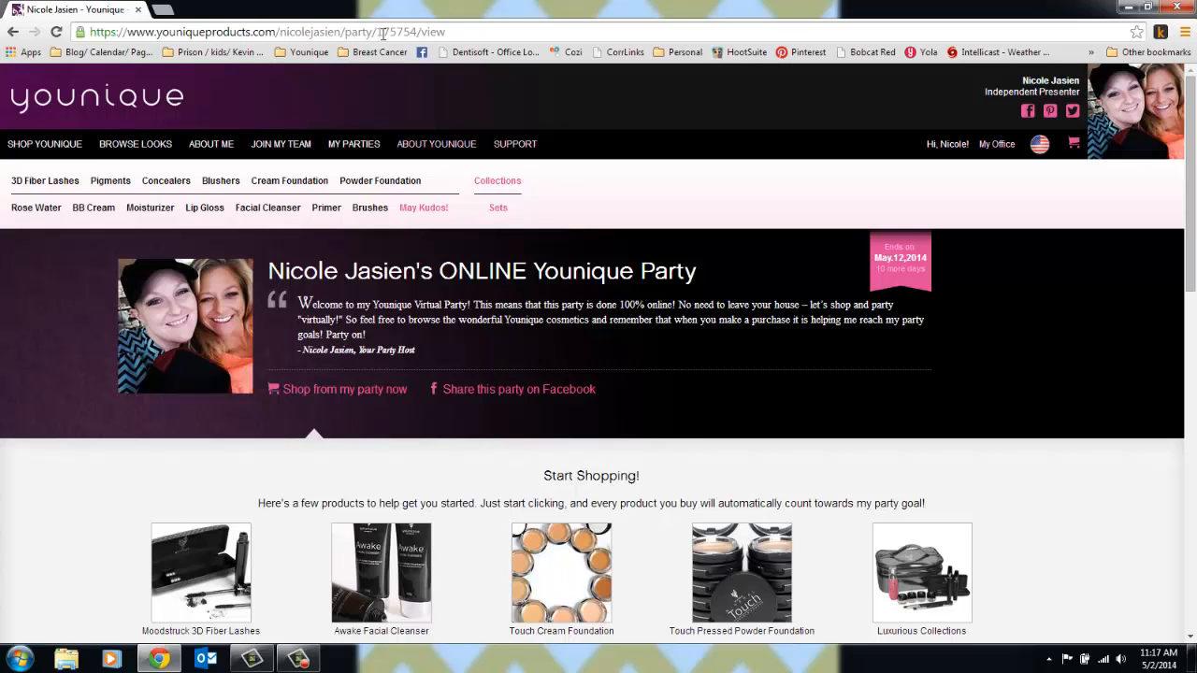
- Open Facebook in a new browser tab and view the ONLINE 3D Lash Mascara party group
left_click(163, 9)
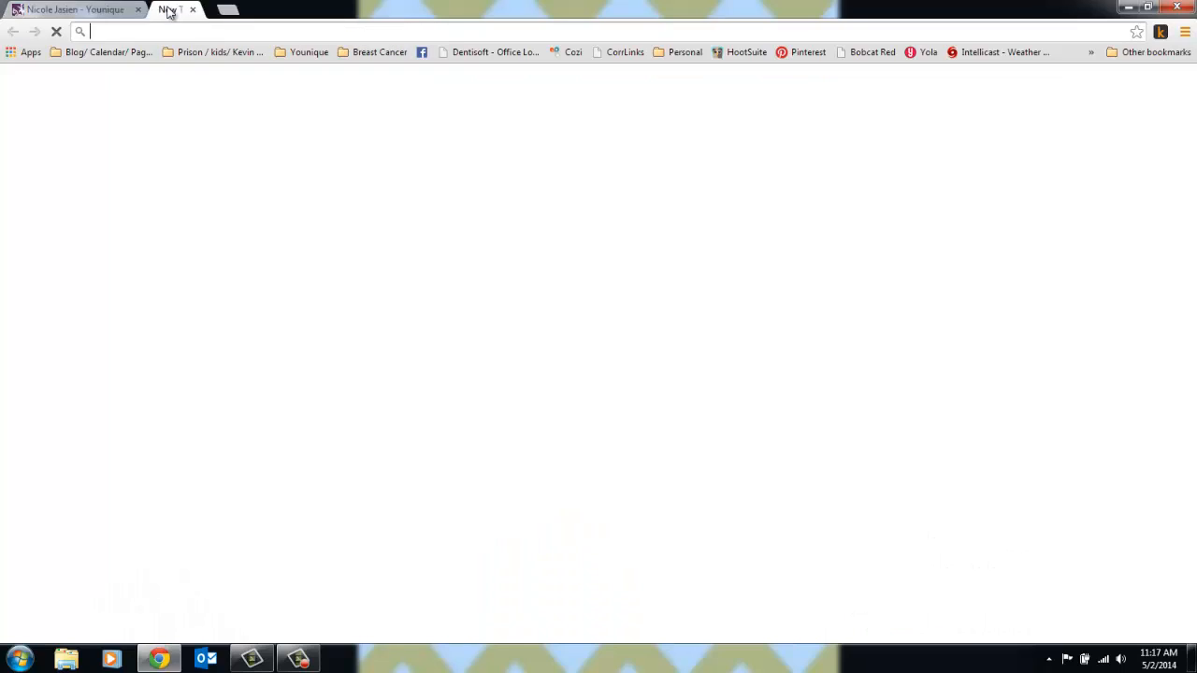
left_click(422, 53)
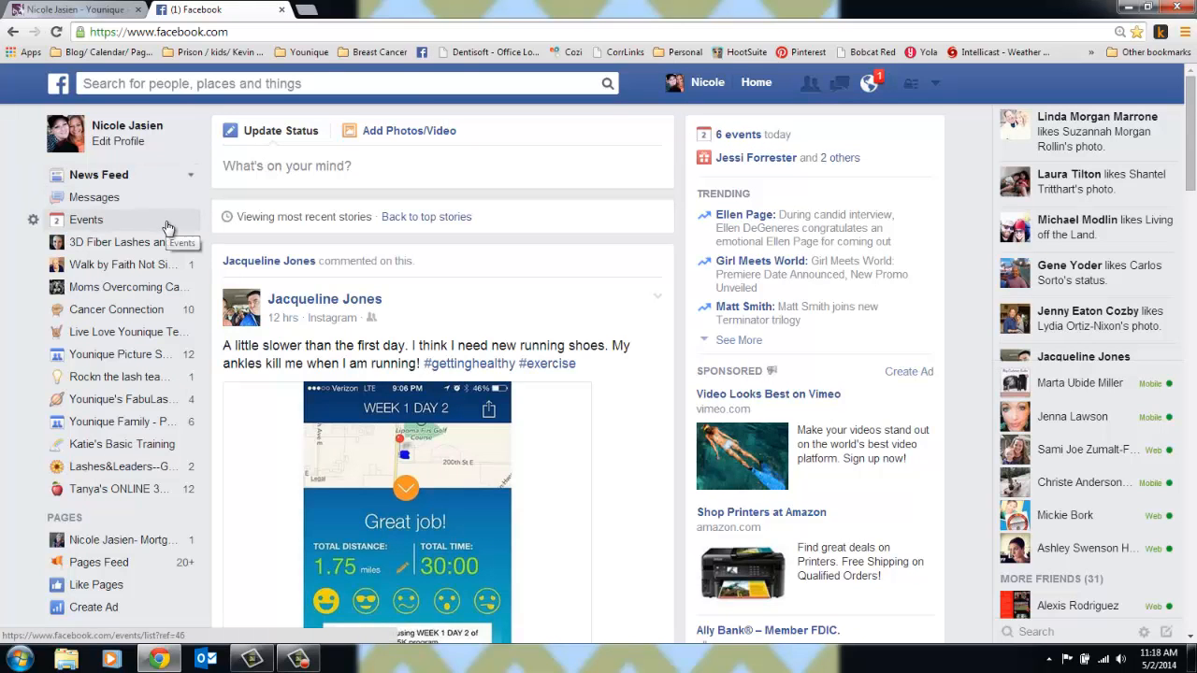
left_click(118, 498)
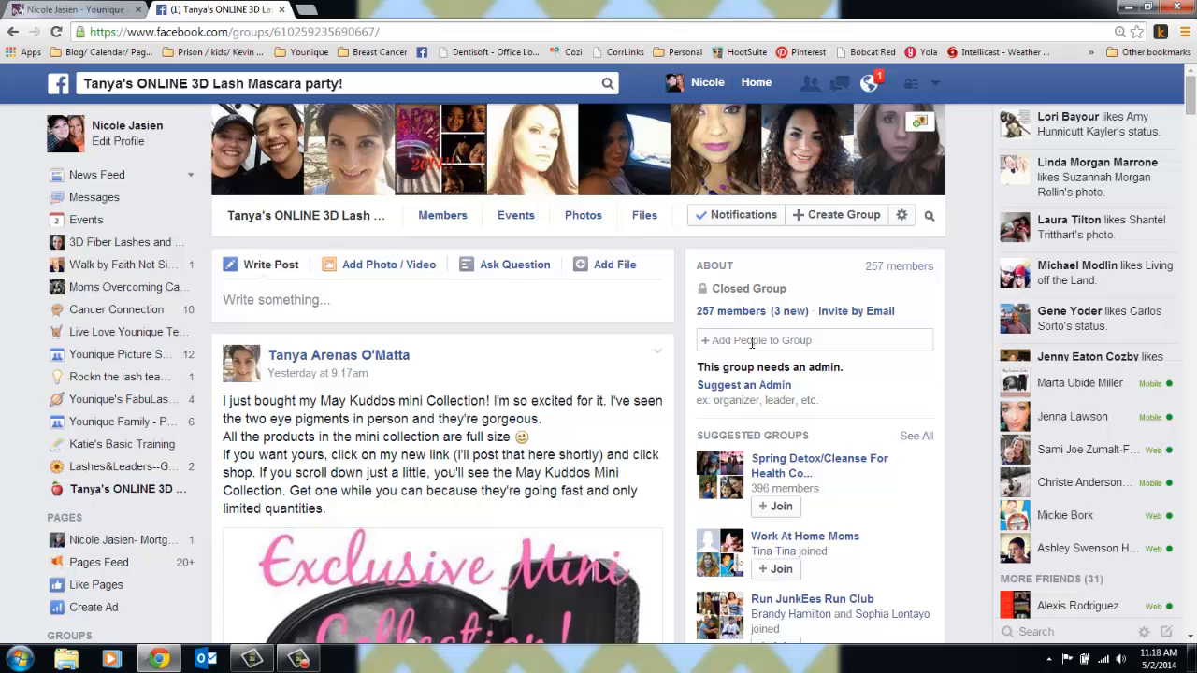
left_click(752, 342)
type("hh")
key("BackSpace")
key("BackSpace")
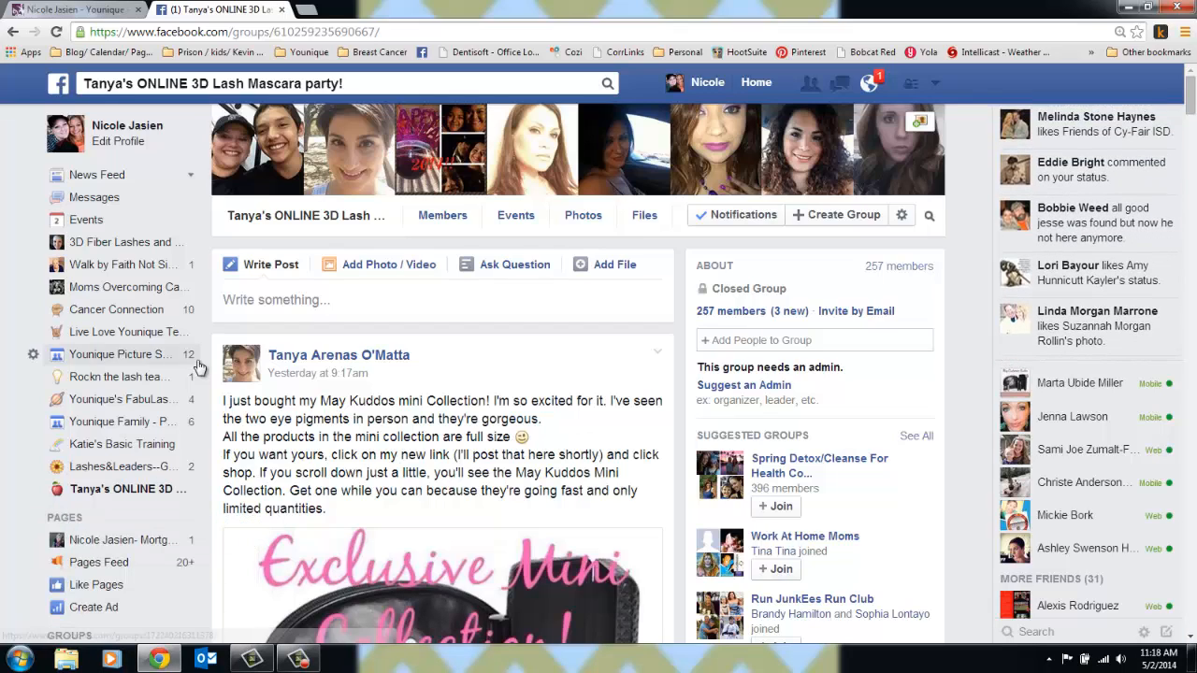
- Open the Facebook events list, and bring up the recent Word document YOUNIQUE CP
left_click(105, 227)
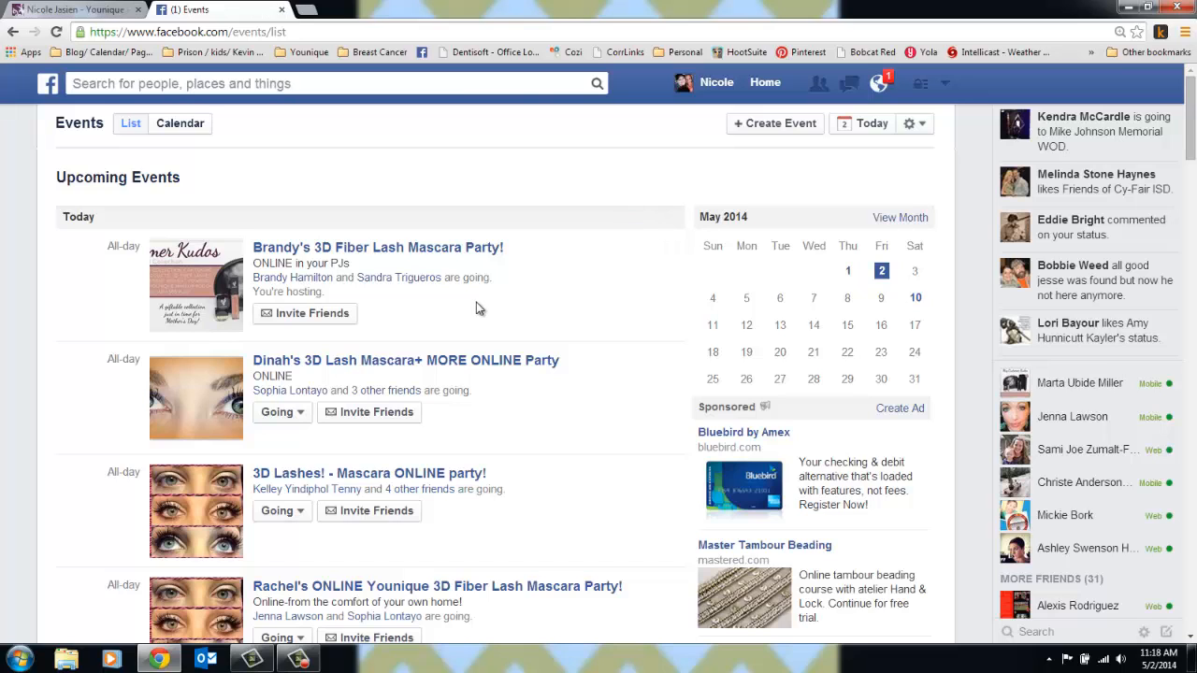
left_click(17, 661)
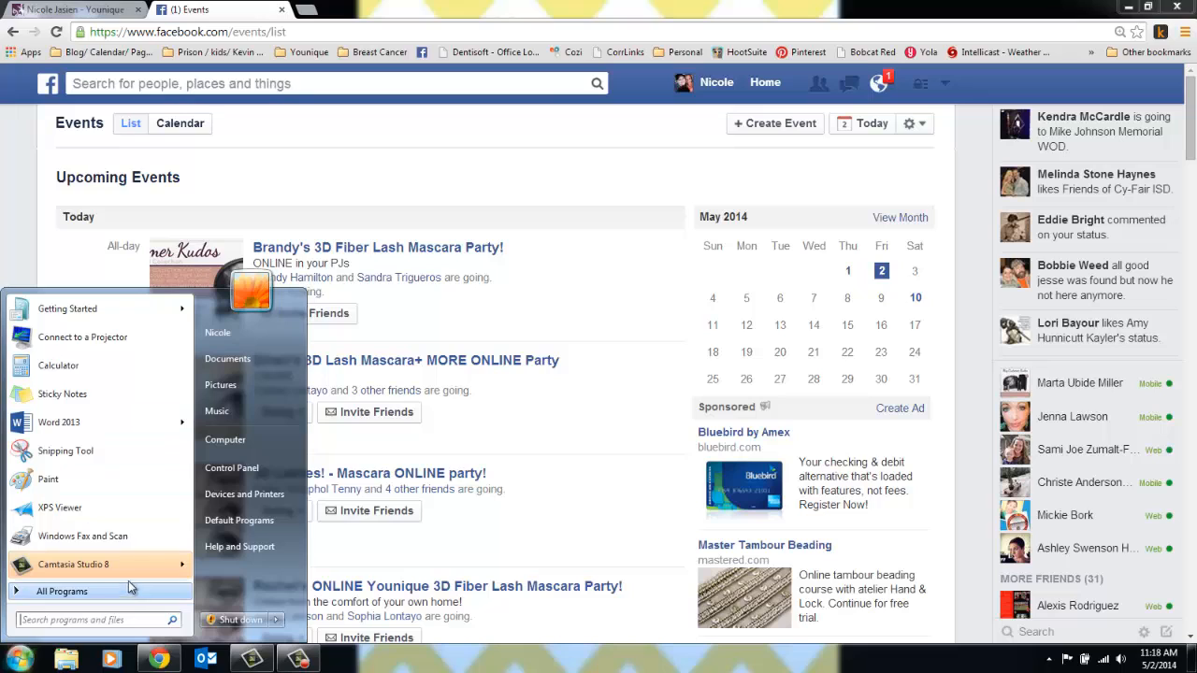
mouse_move(142, 423)
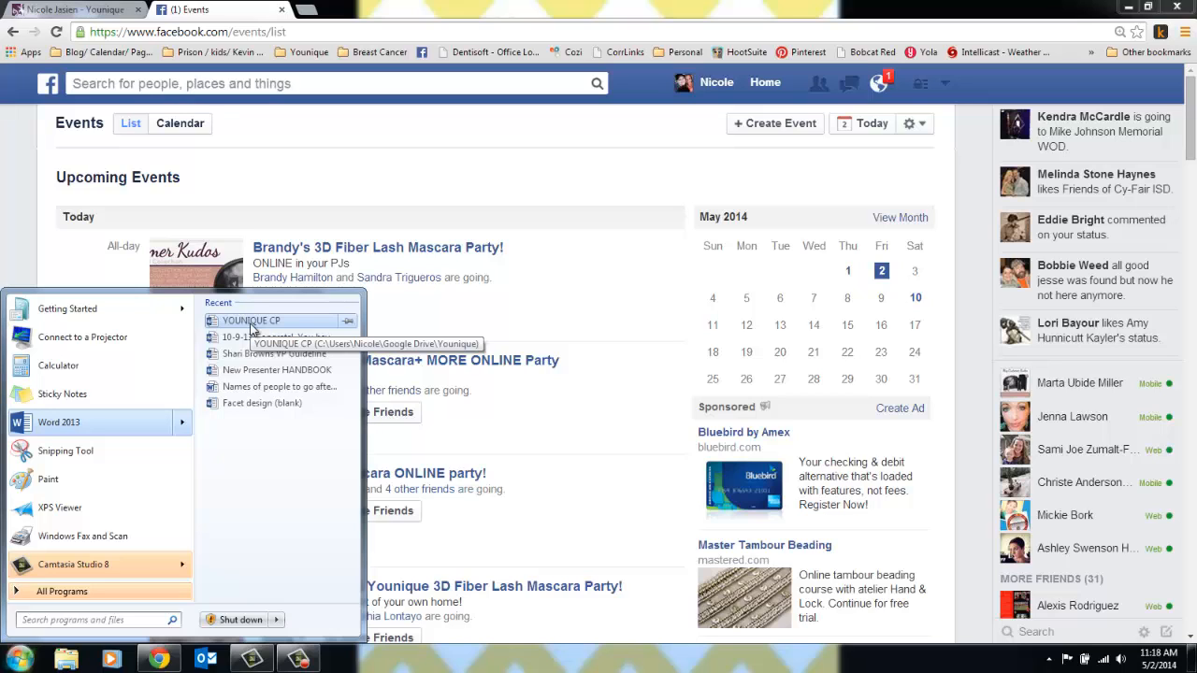
left_click(251, 323)
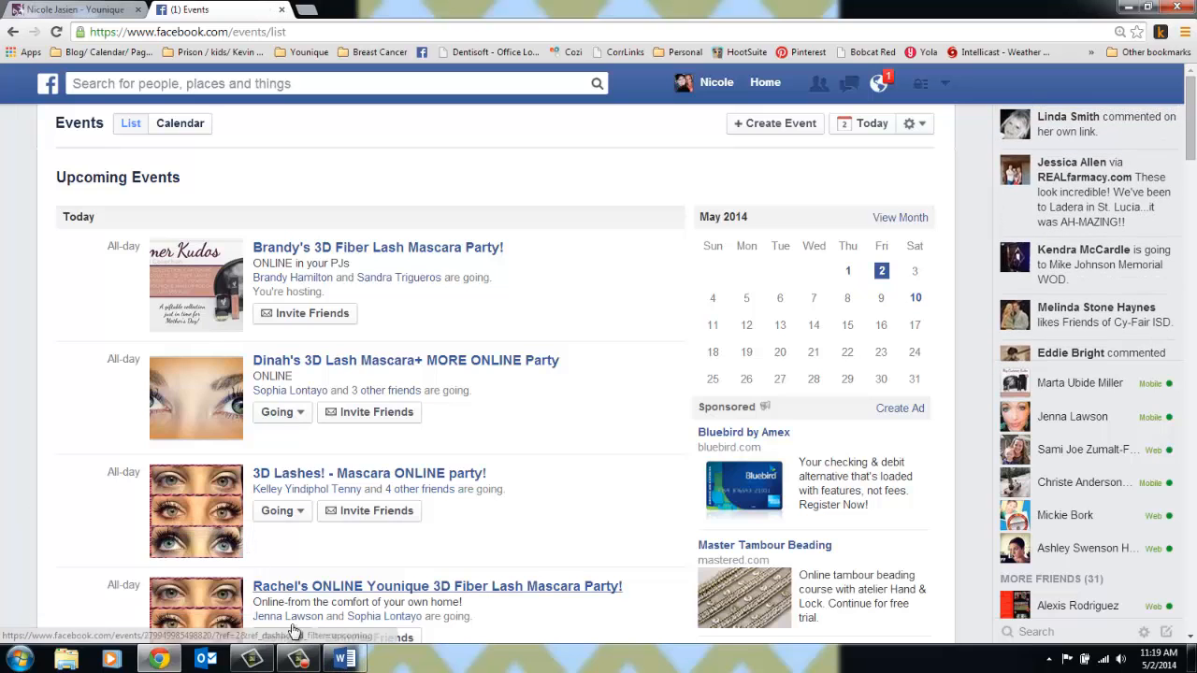
left_click(344, 659)
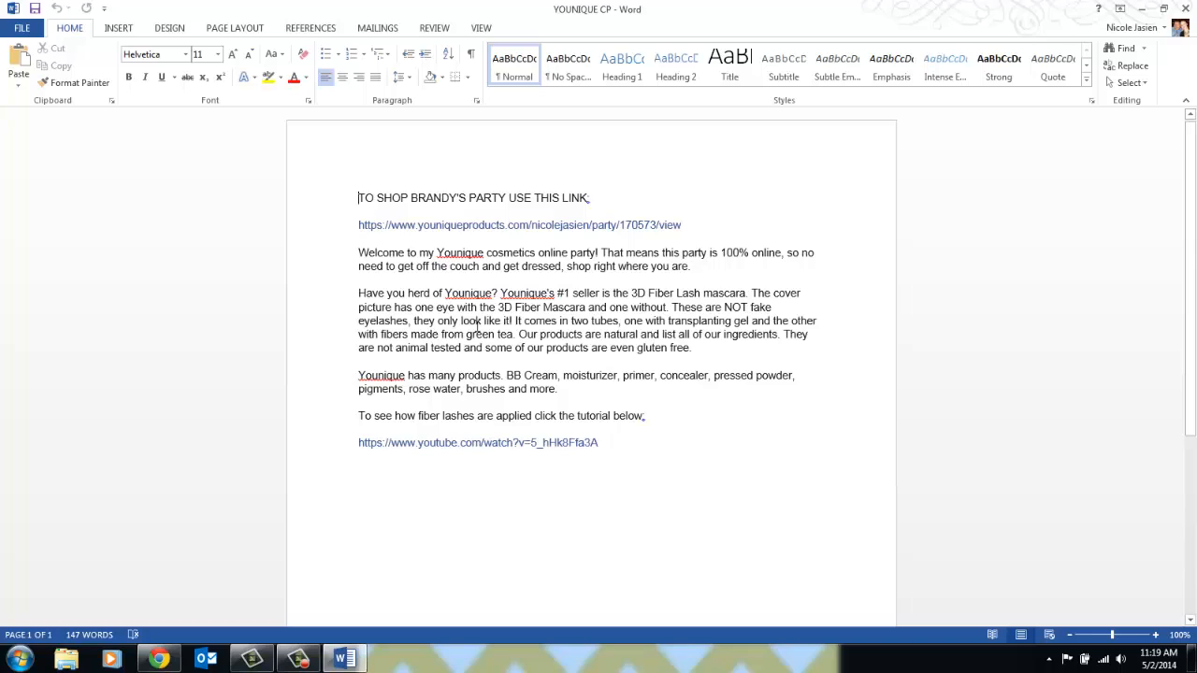
- Copy the entire party text of the Word document, from the shopping link heading through the YouTube tutorial link
left_click(421, 482)
mouse_move(364, 658)
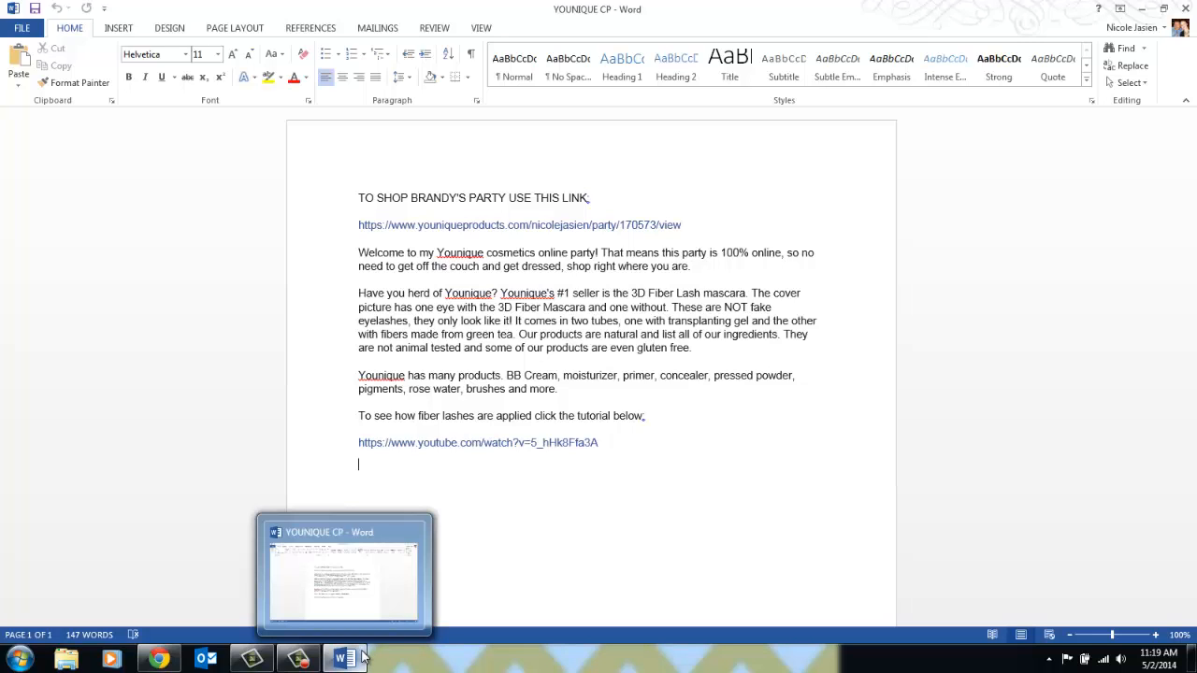
left_click(589, 545)
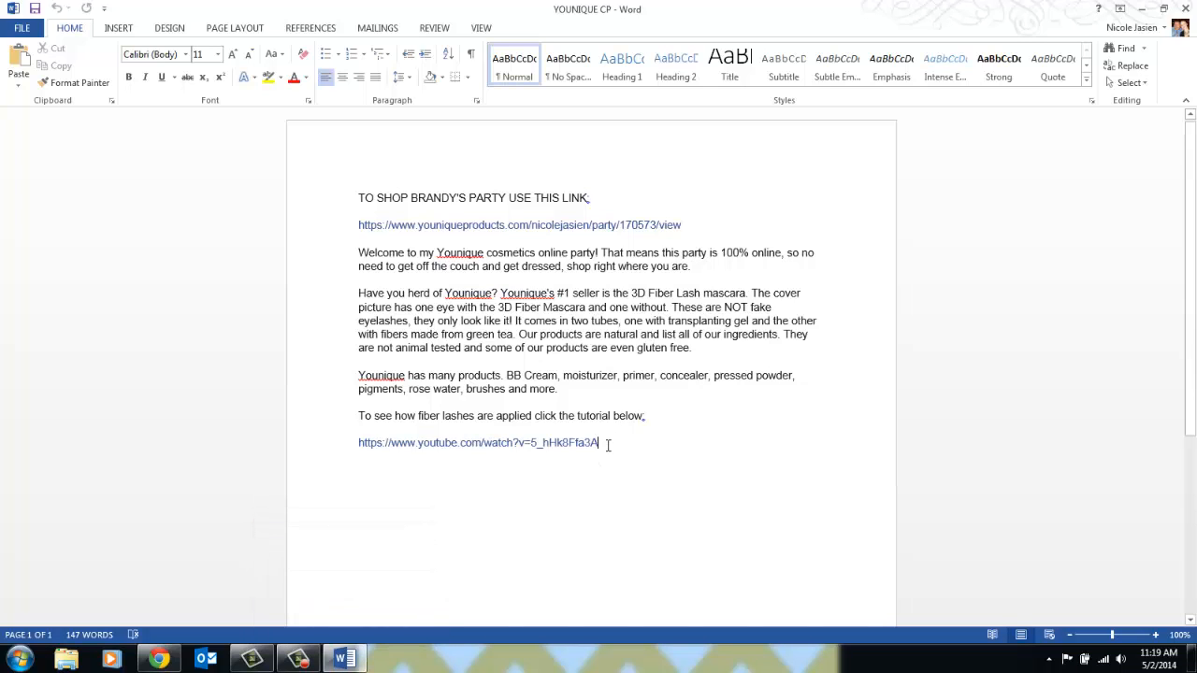
left_click_drag(608, 446, 347, 194)
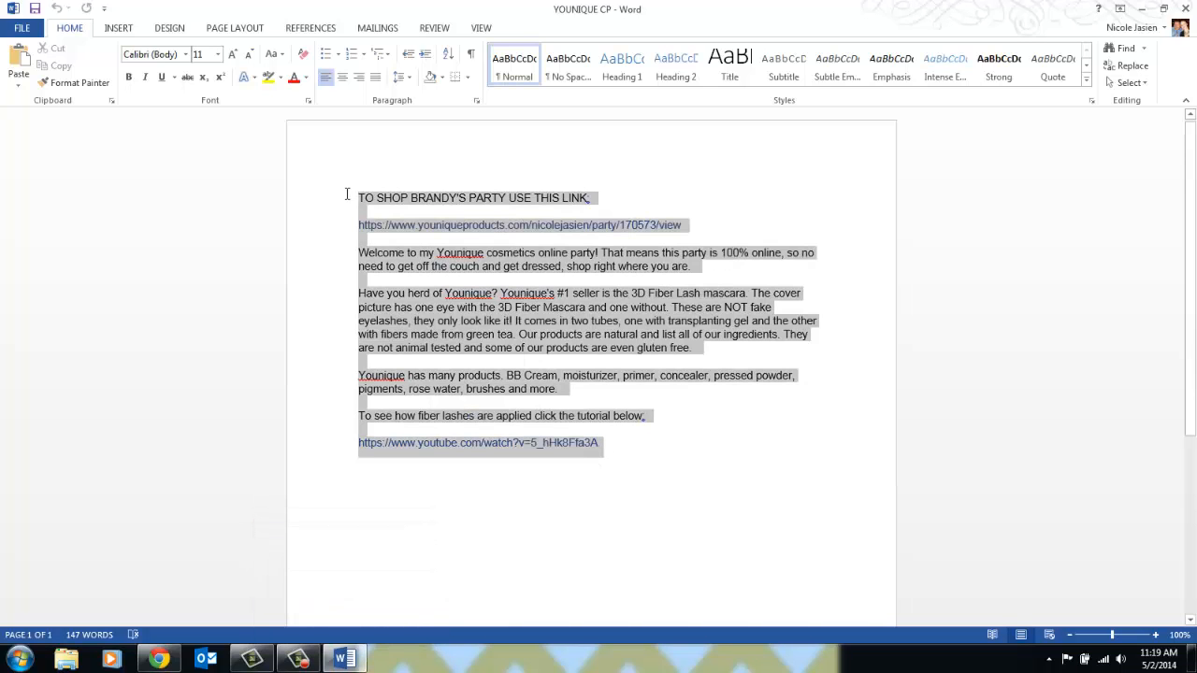
right_click(445, 324)
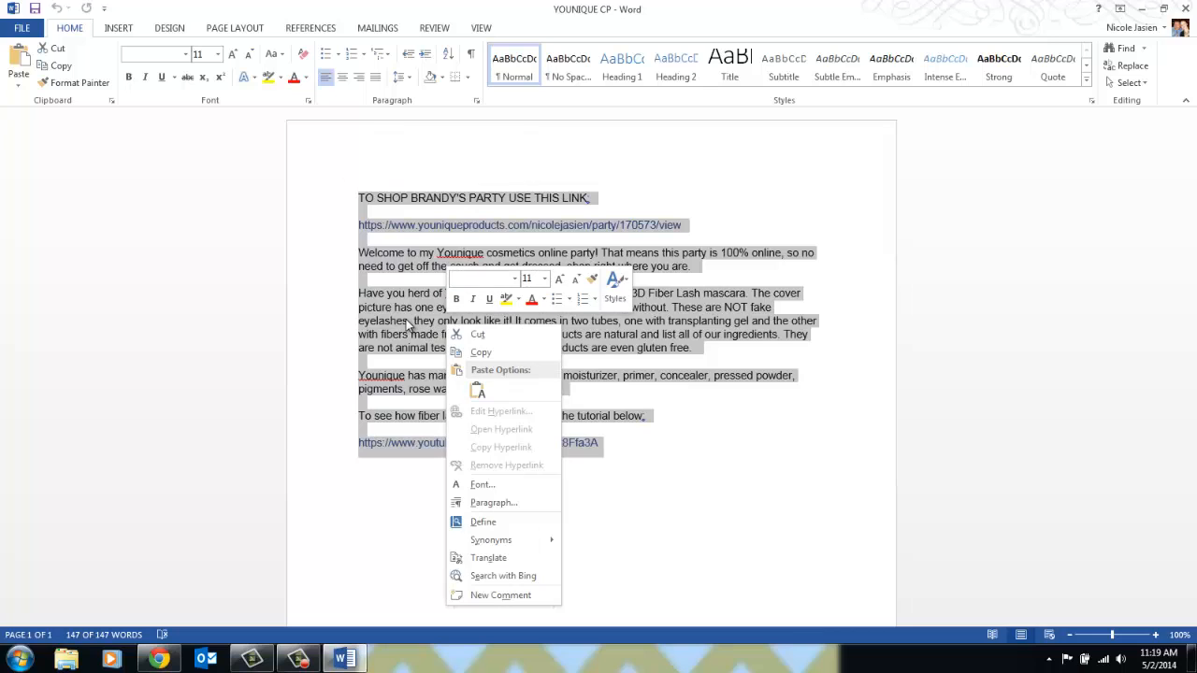
left_click(477, 353)
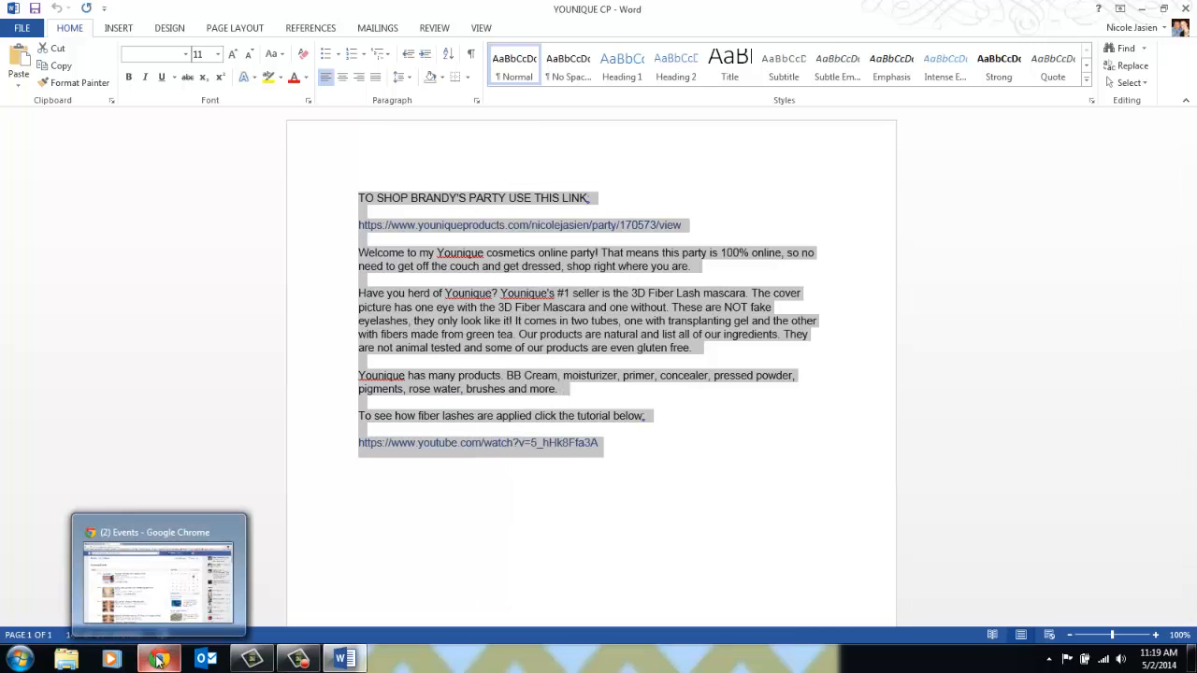
- Switch to Facebook in Chrome and create a new event named with the host's first name plus "ONLINE 3D Fiber lash mascara party!"
left_click(159, 660)
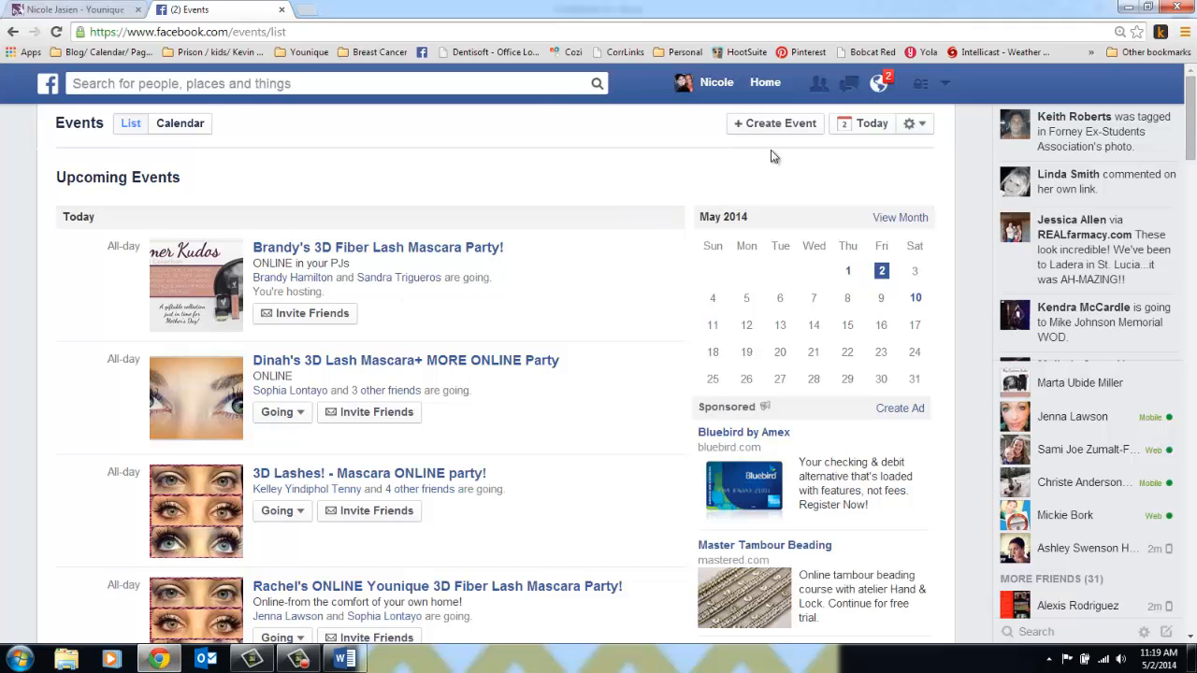
left_click(776, 125)
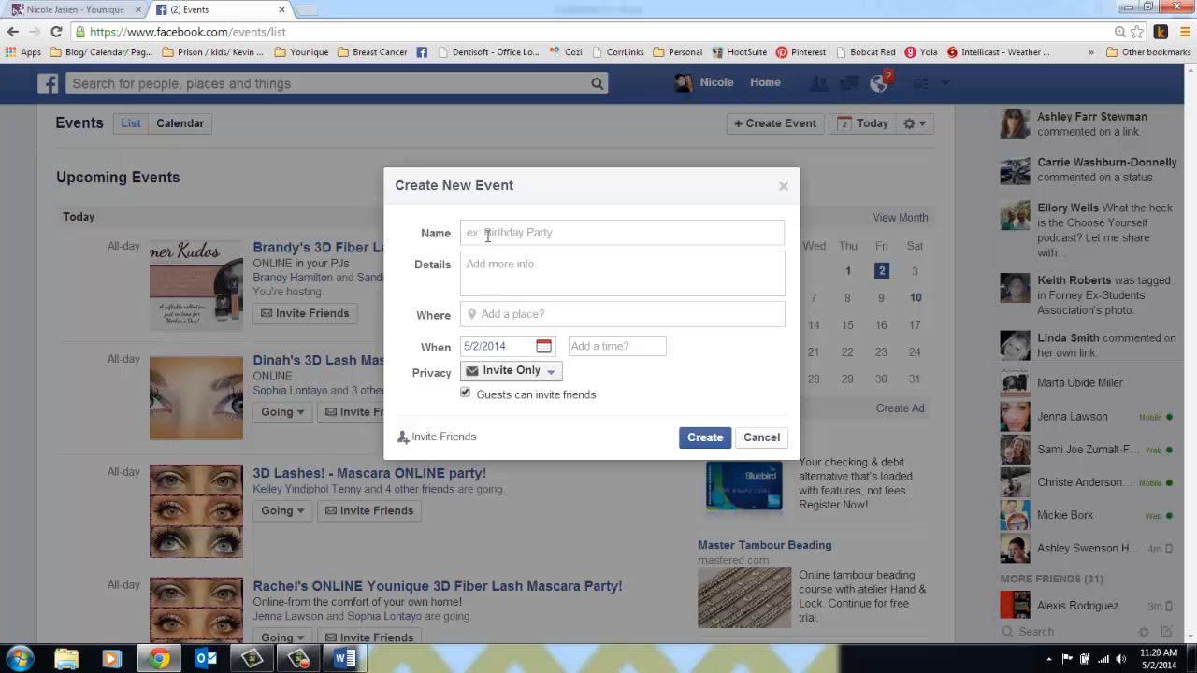
type("Nicole")
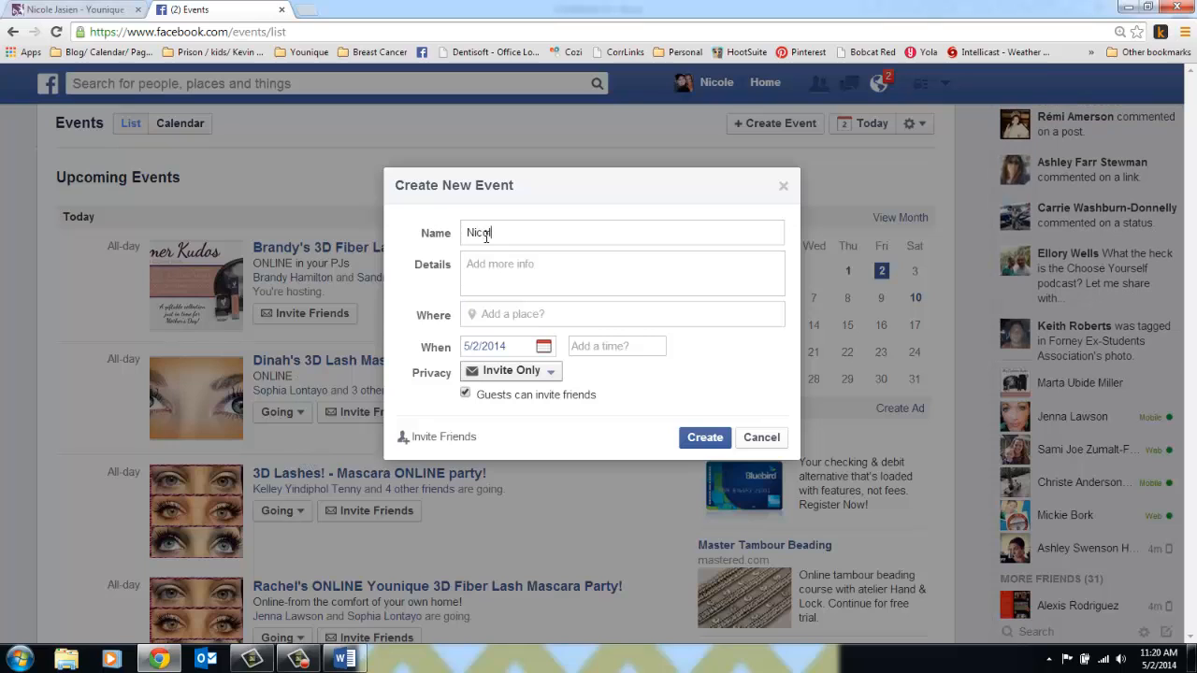
type("'s ONLINE 3D")
type("Fiber lash mas")
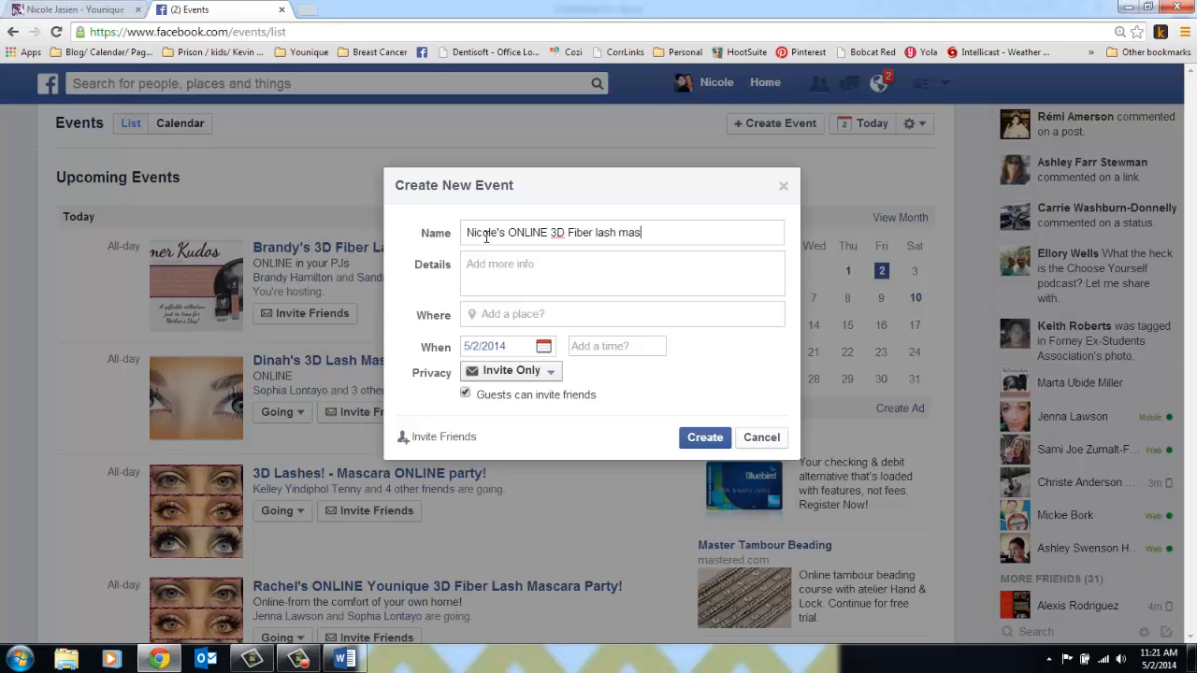
type("cara partyy")
key("BackSpace")
- Paste the copied party text into the event details and go back to its first line
left_click(634, 275)
right_click(600, 274)
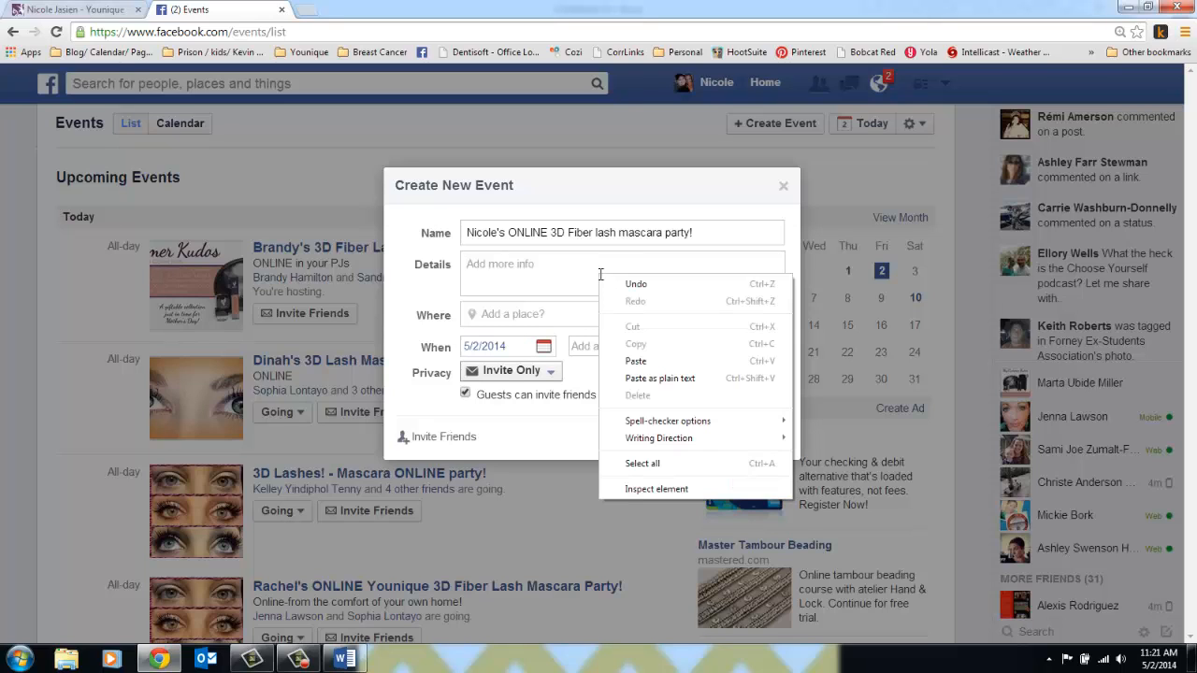
left_click(629, 370)
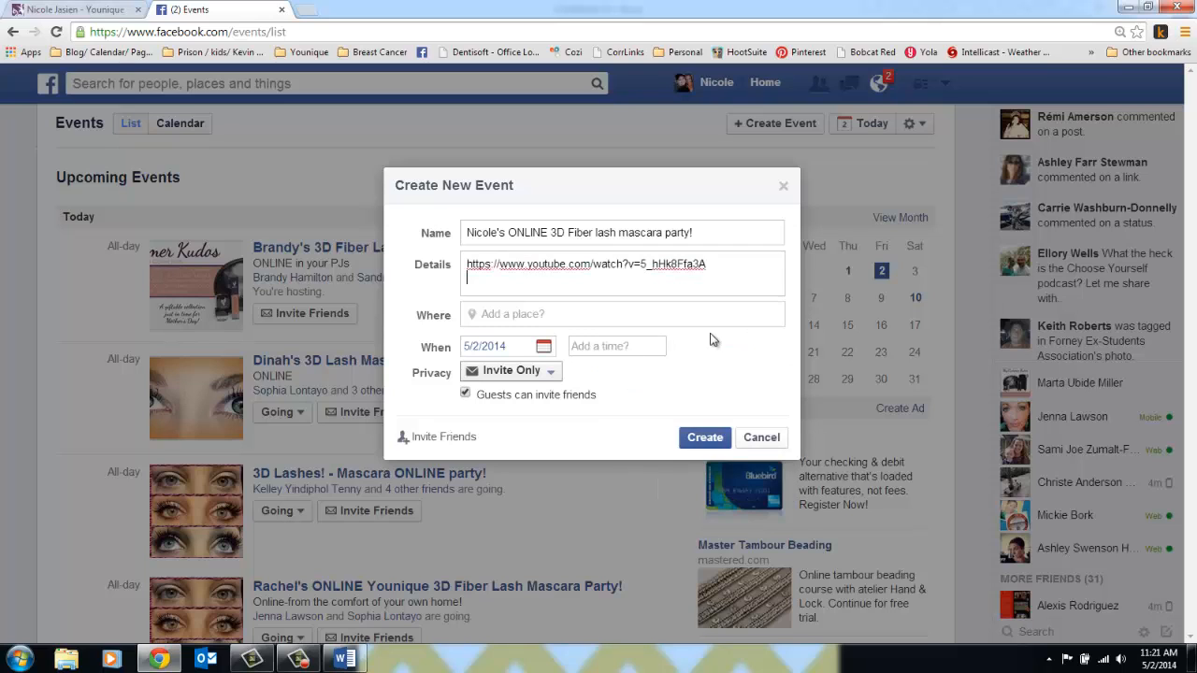
key("Up")
left_click_drag(711, 262, 705, 245)
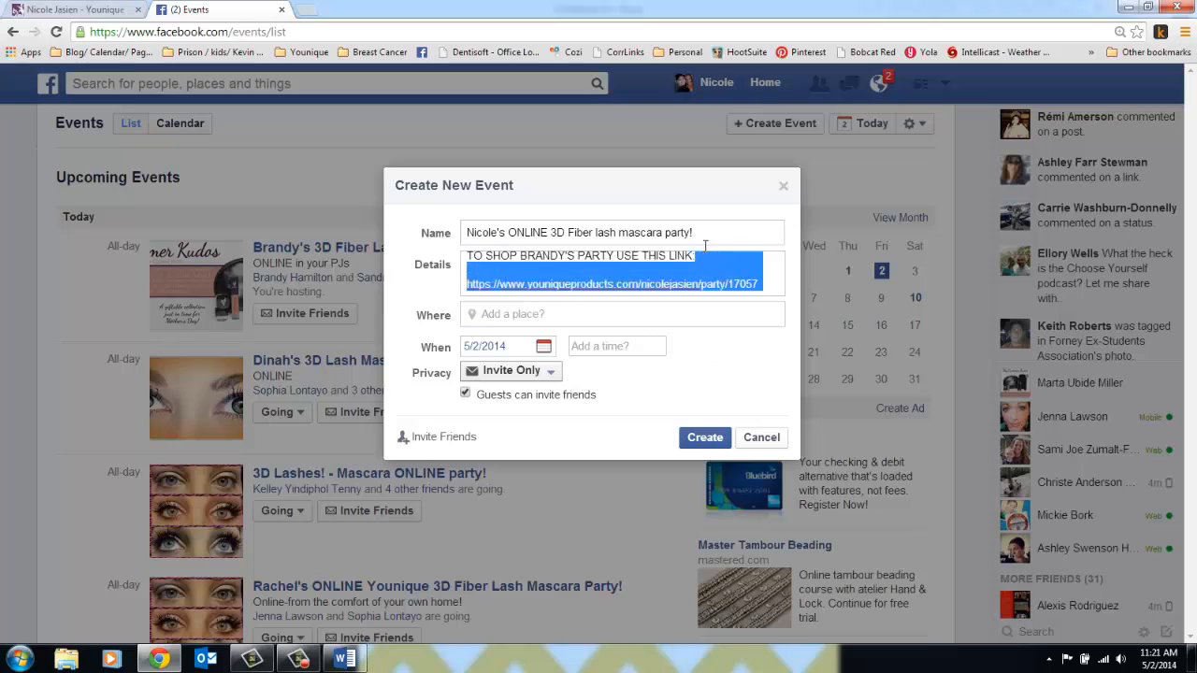
left_click(471, 270)
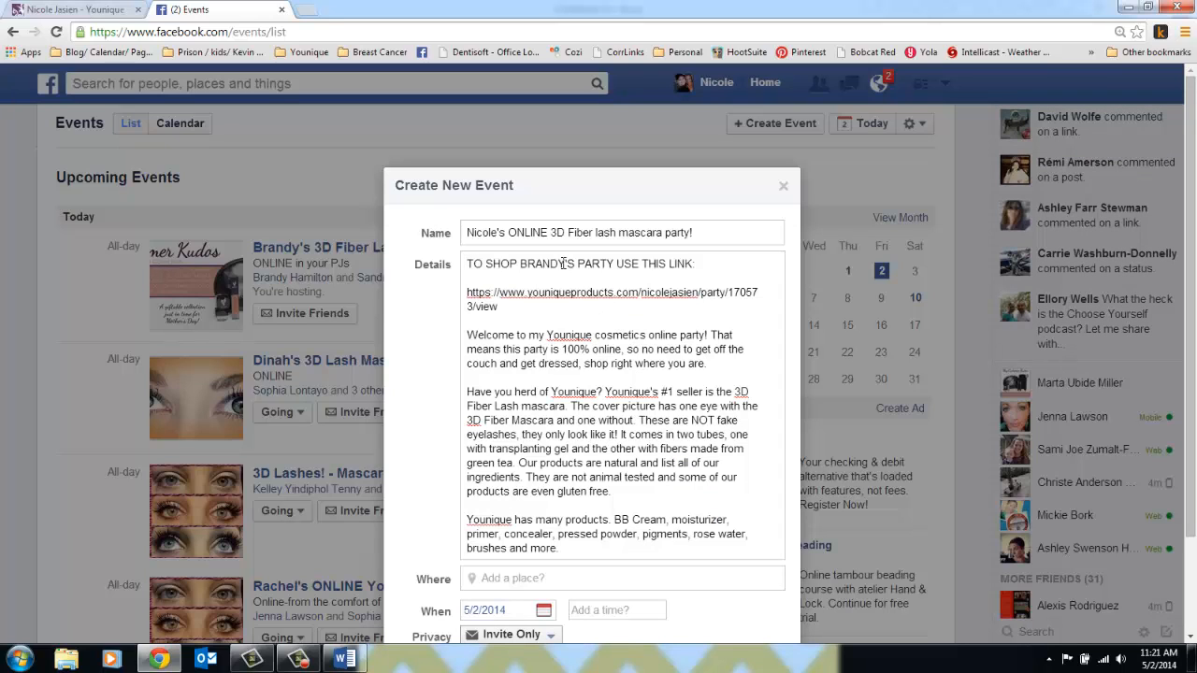
- Replace the previous host's name in the first line of the event details with the new host's first name in capitals
key("BackSpace")
key("BackSpace")
key("BackSpace")
key("BackSpace")
key("BackSpace")
key("BackSpace")
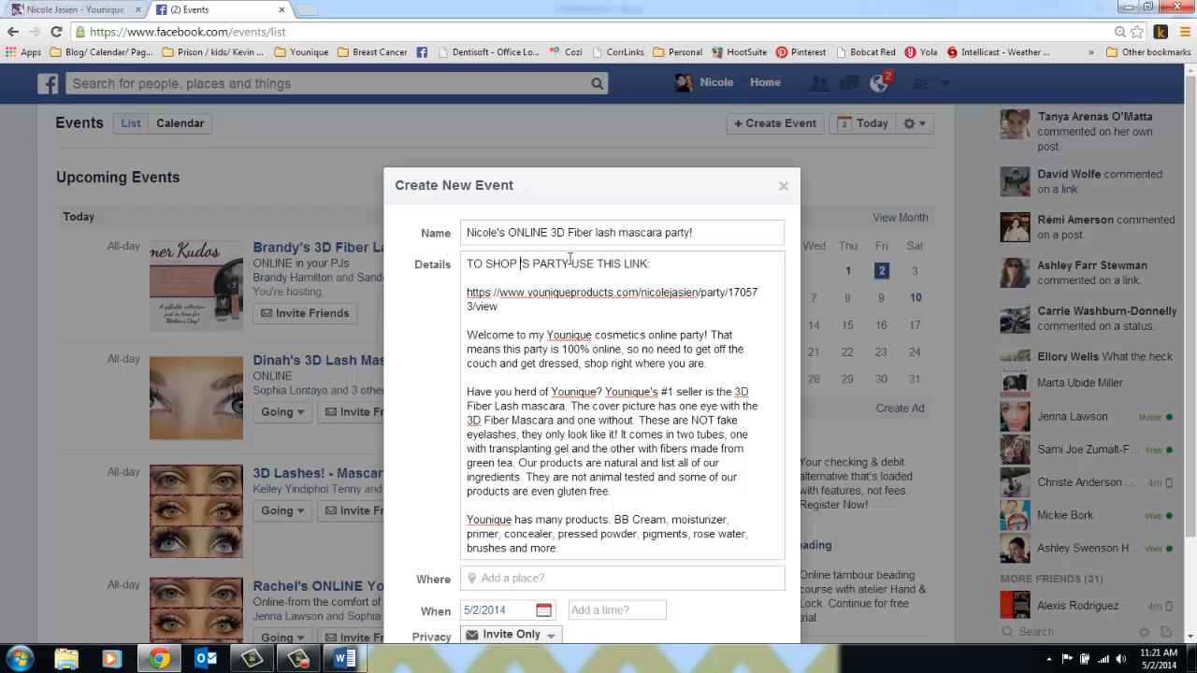
type("NICOLE")
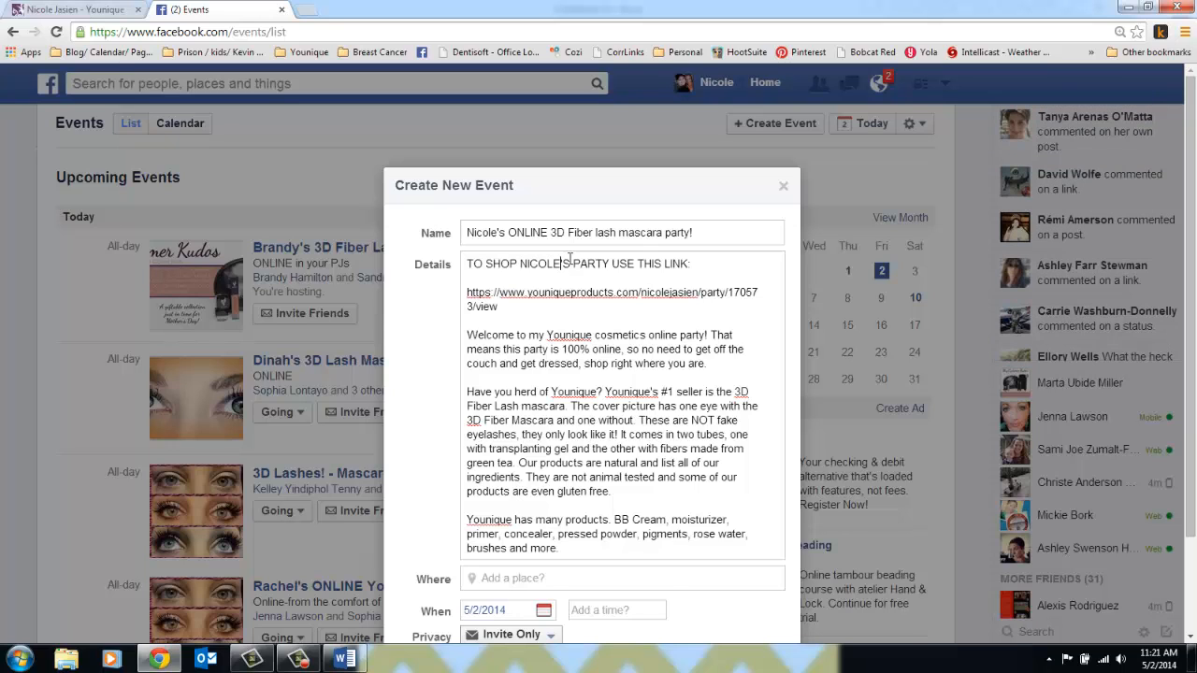
- Switch to the Younique party page and copy its full web address
left_click(562, 294)
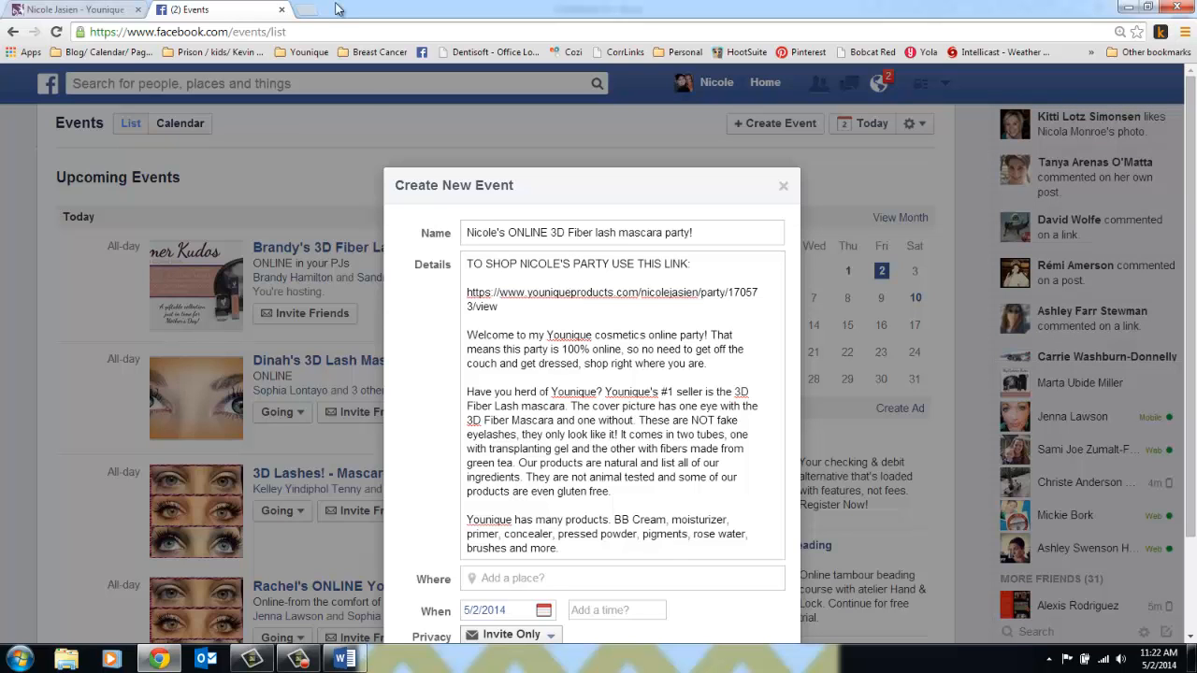
left_click(105, 10)
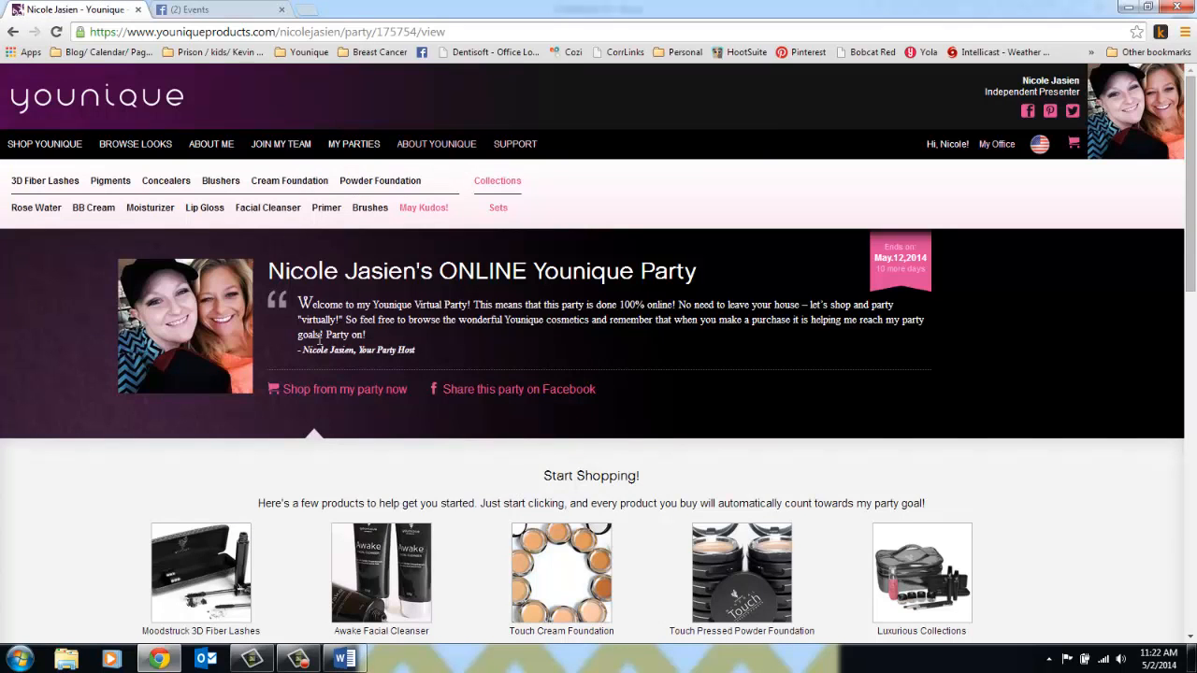
left_click(340, 31)
right_click(338, 31)
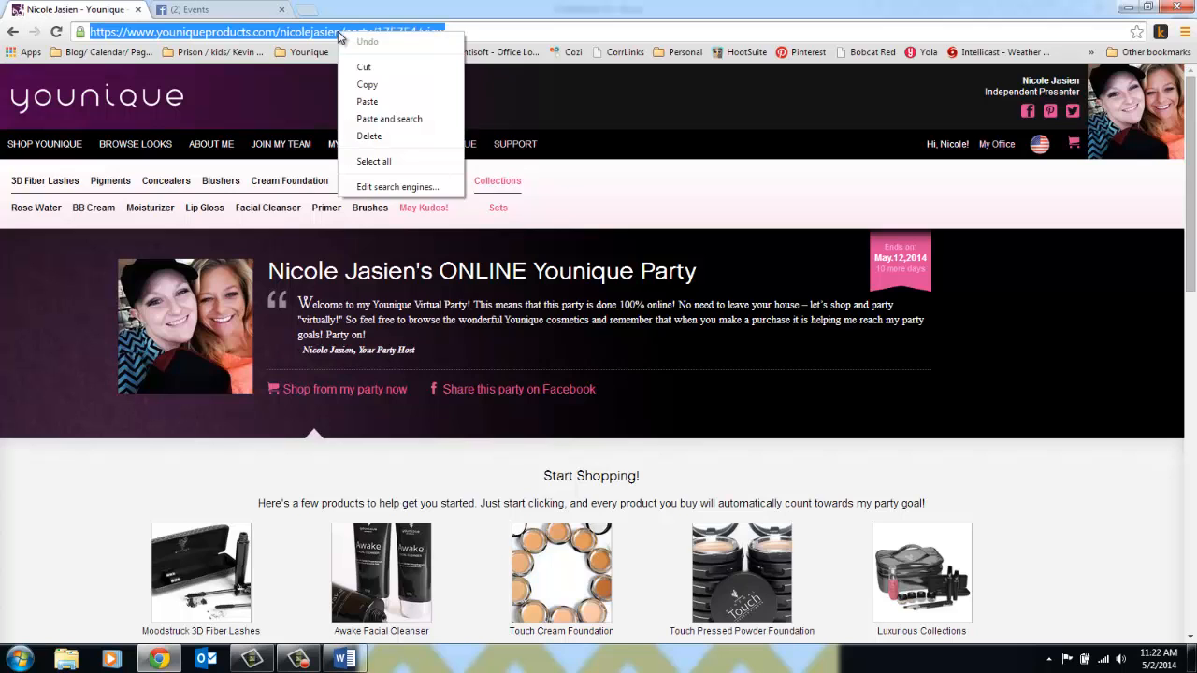
left_click(354, 86)
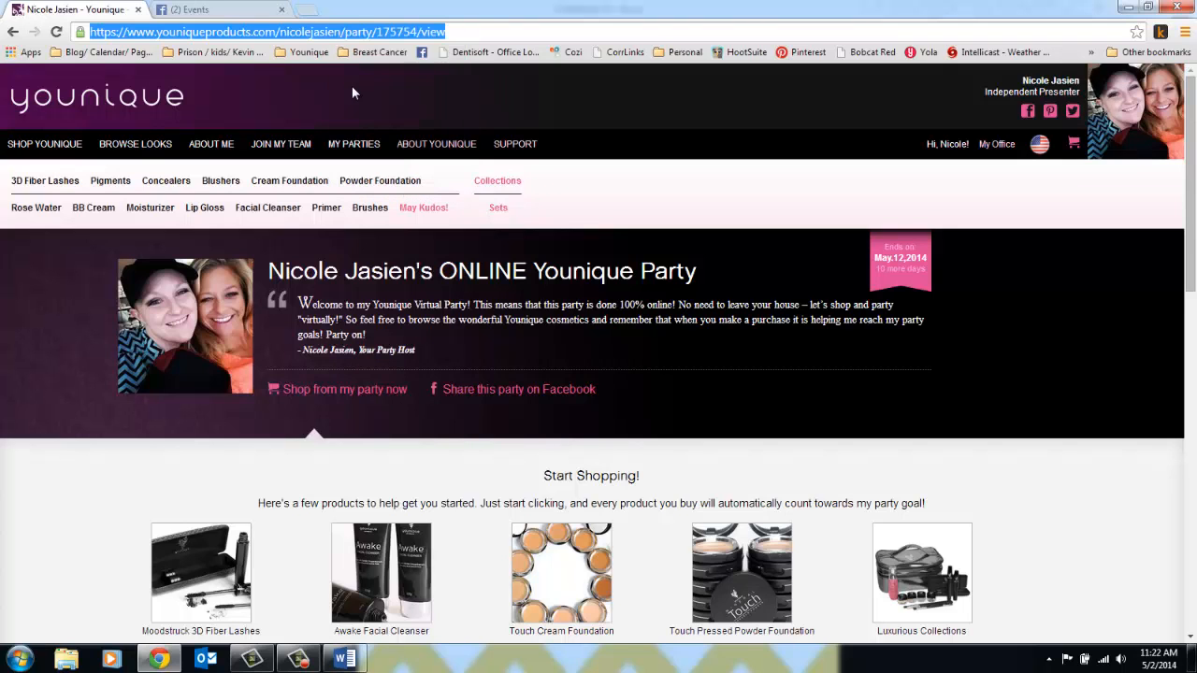
- Return to the Facebook event and replace the old party link in its details with the copied address
left_click(184, 10)
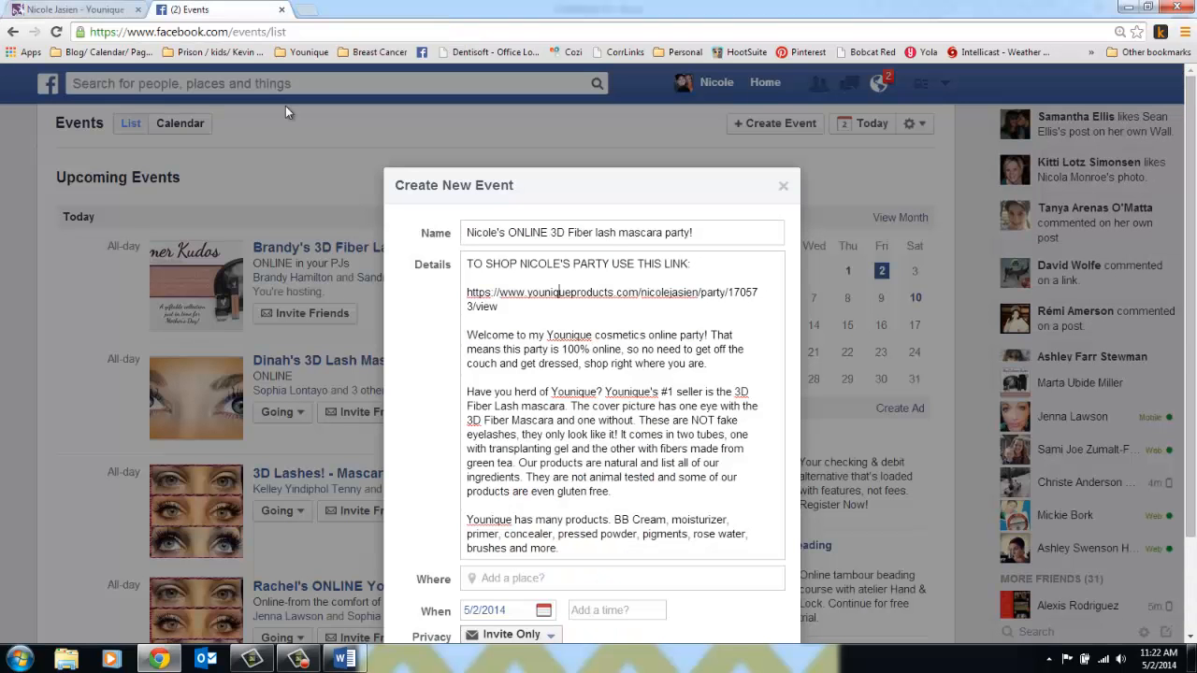
left_click_drag(501, 308, 468, 295)
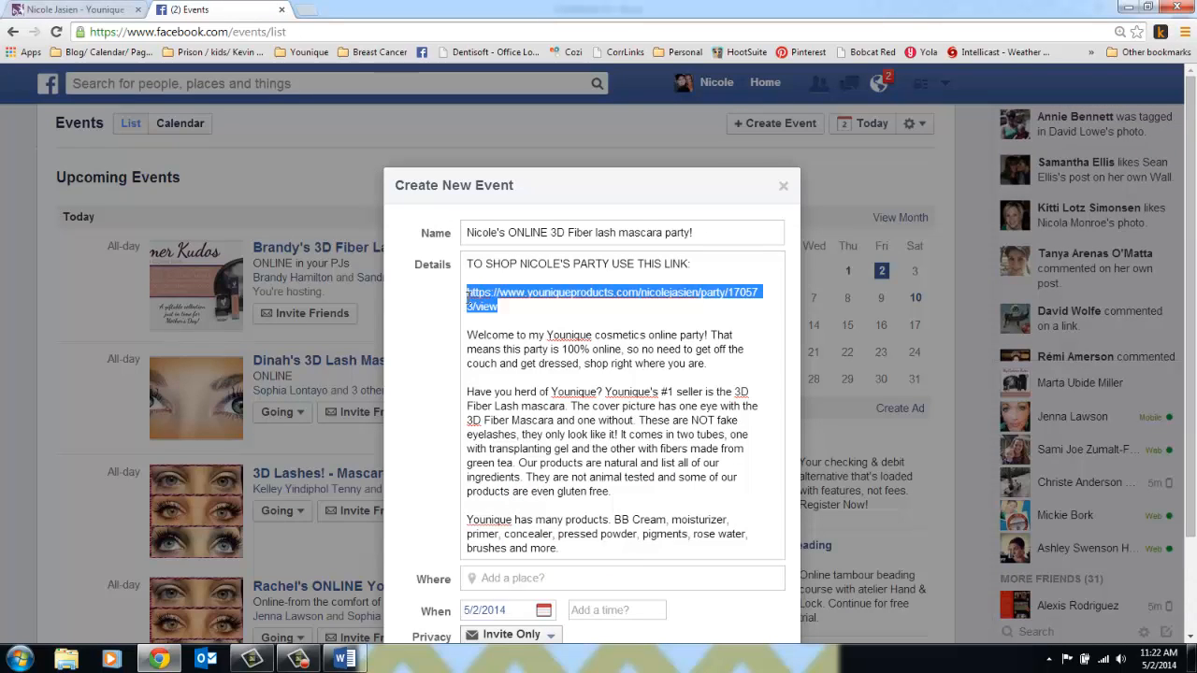
key("BackSpace")
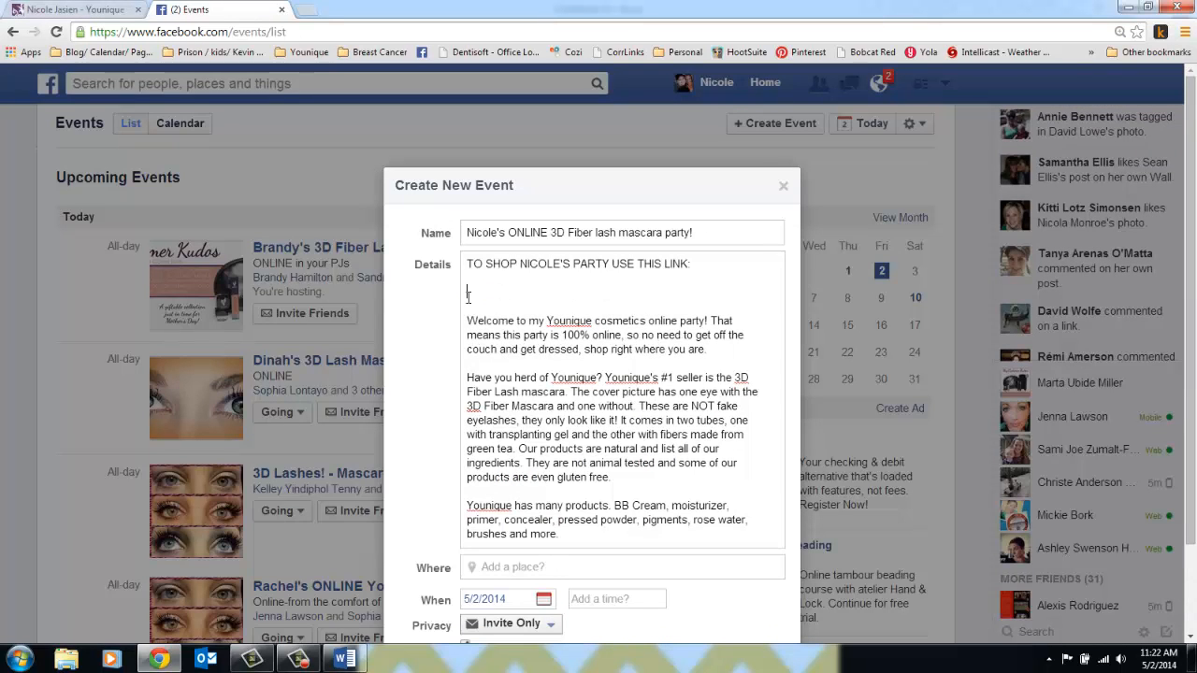
right_click(468, 295)
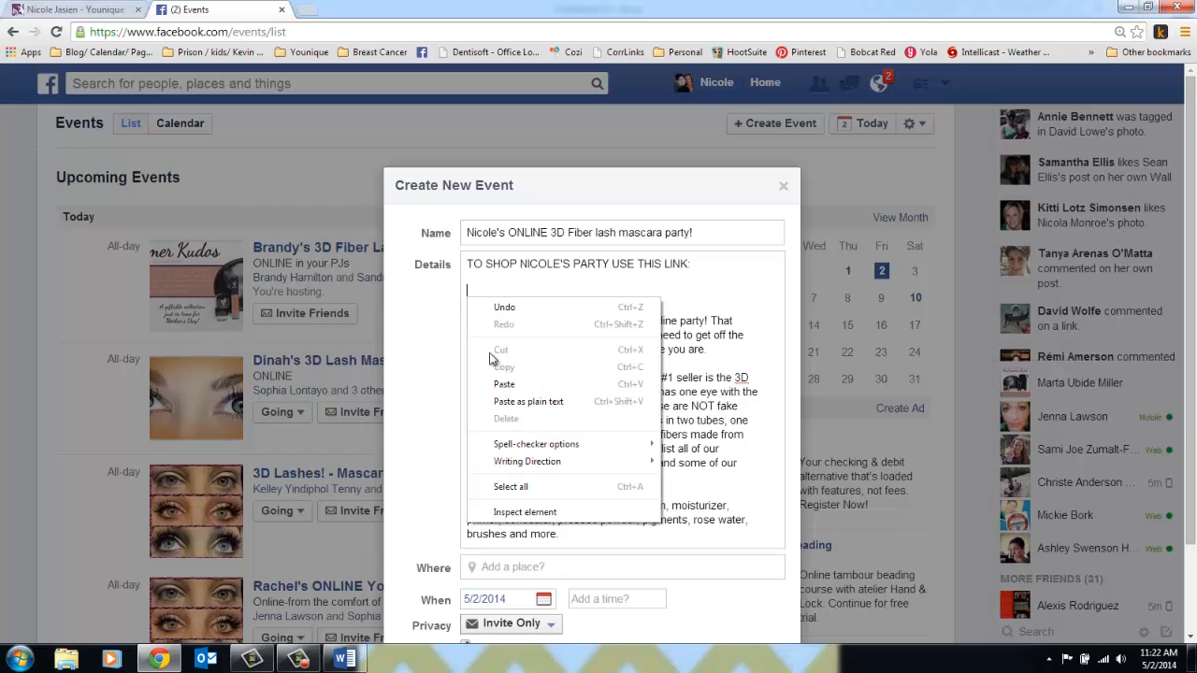
left_click(495, 384)
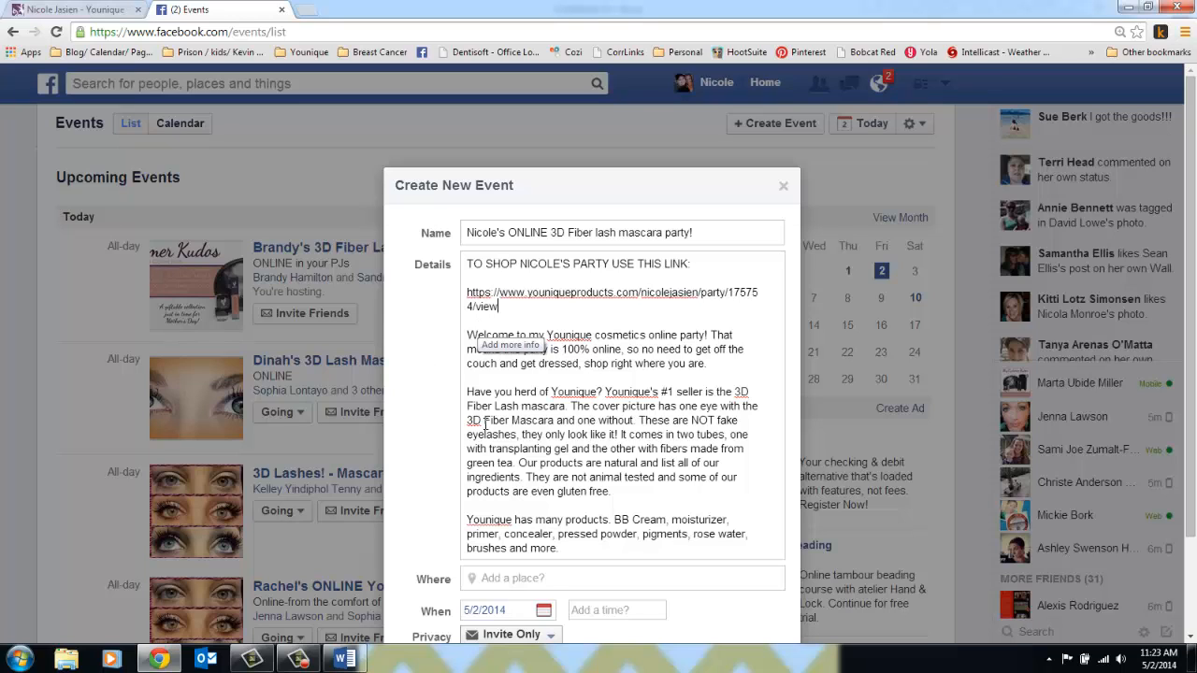
- Set the event's location to the custom text "ONLINE in your PJs"
left_click(509, 579)
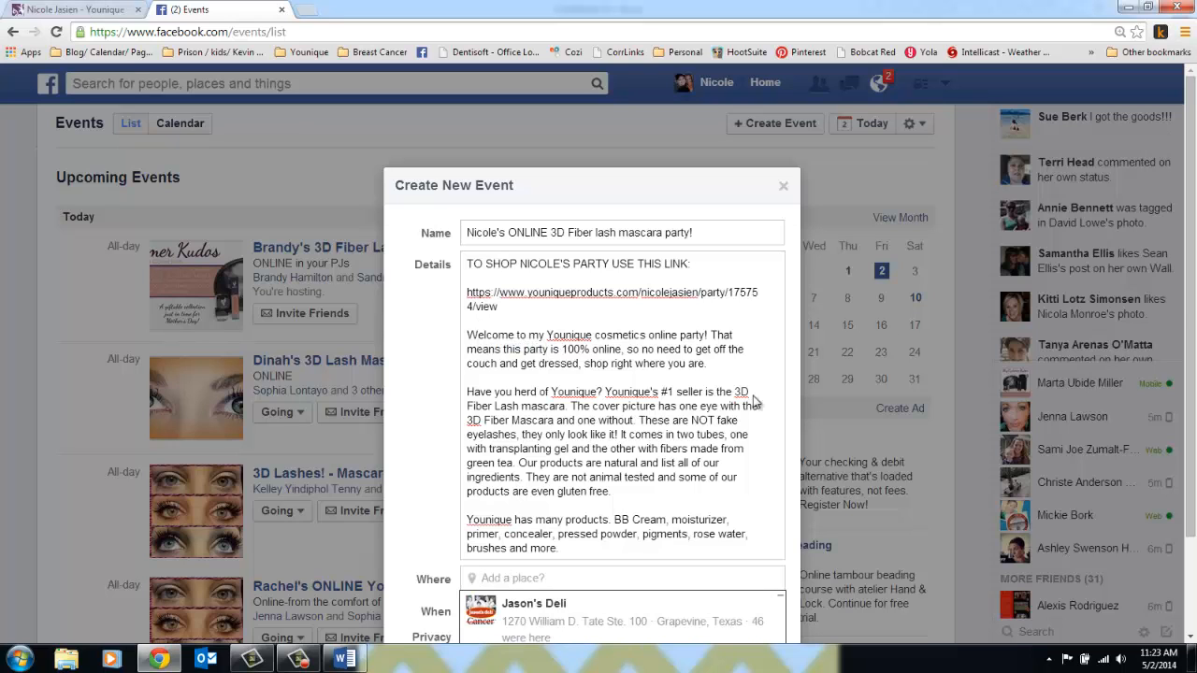
scroll(1194, 386, "down", 1)
scroll(1194, 386, "down", 1)
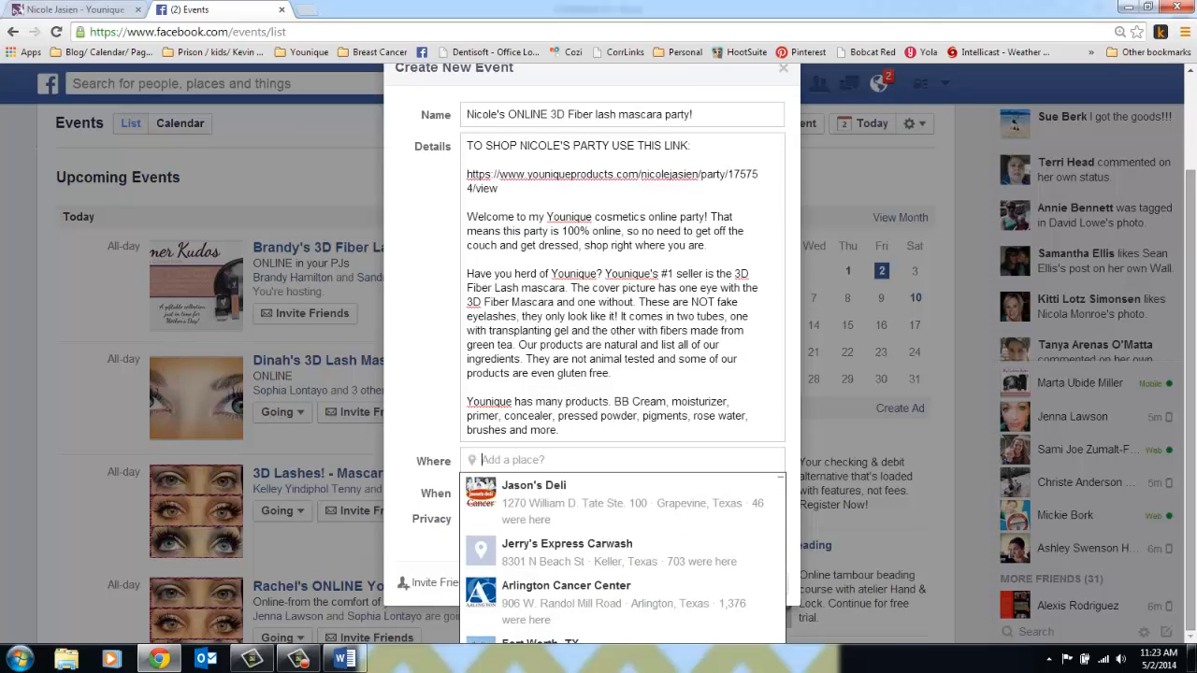
type("ONIL")
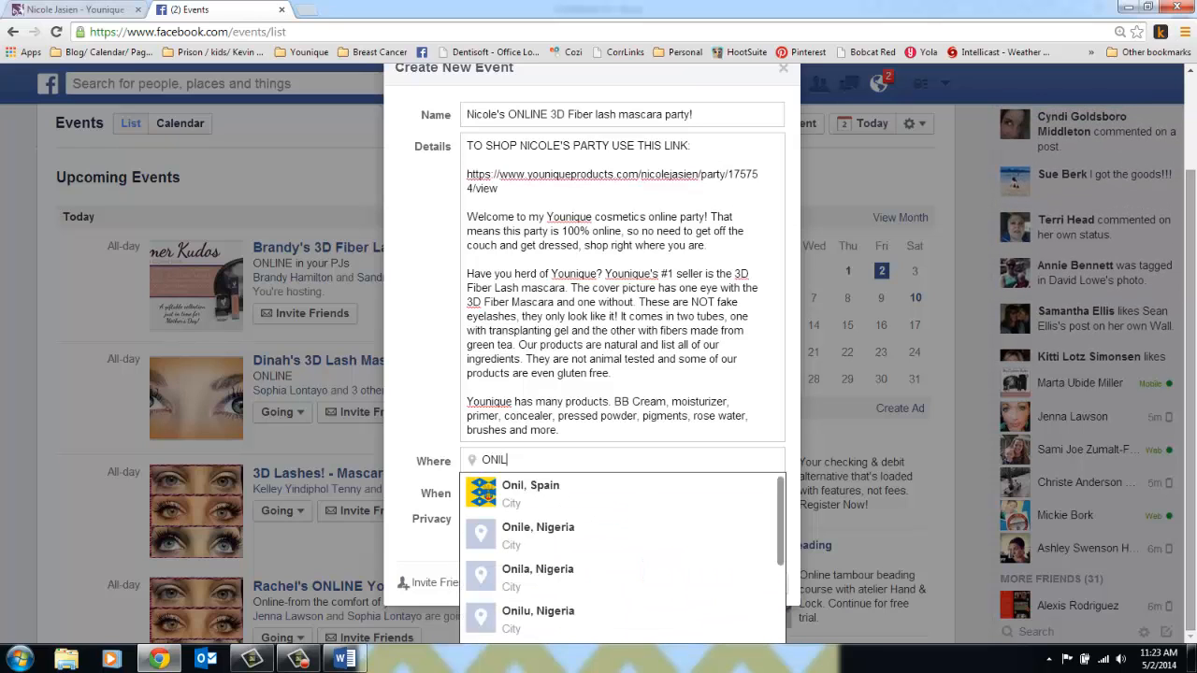
key("BackSpace")
key("BackSpace")
type("LINE ")
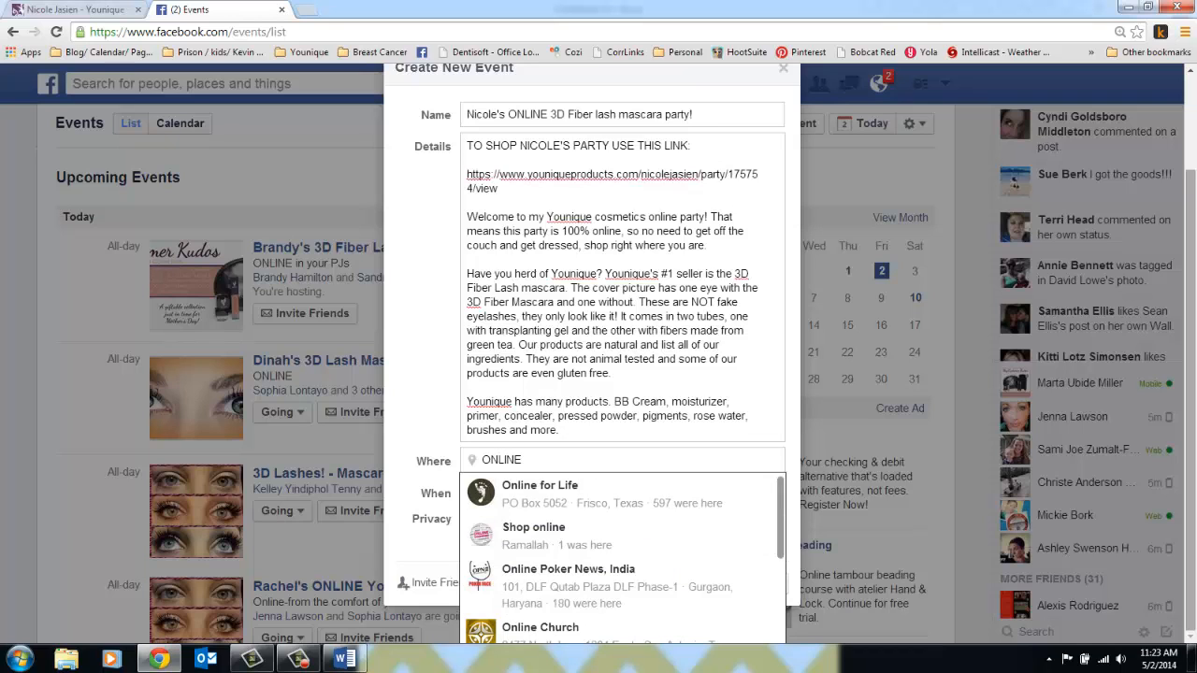
type("in your ")
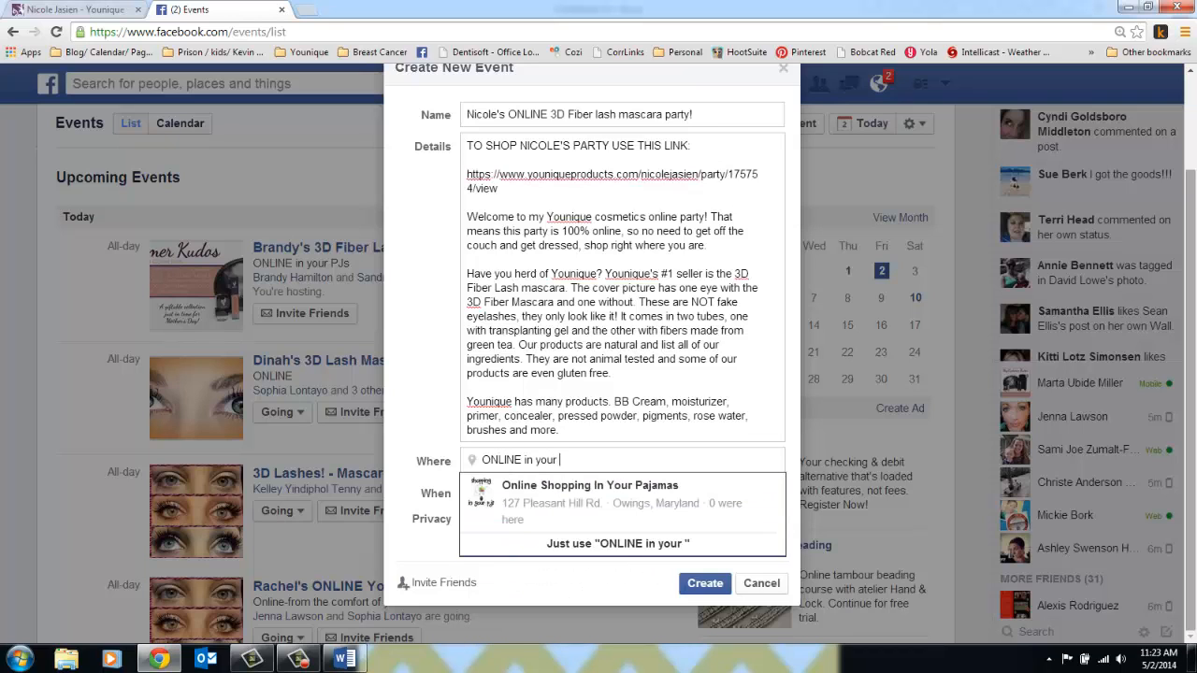
type("PJs")
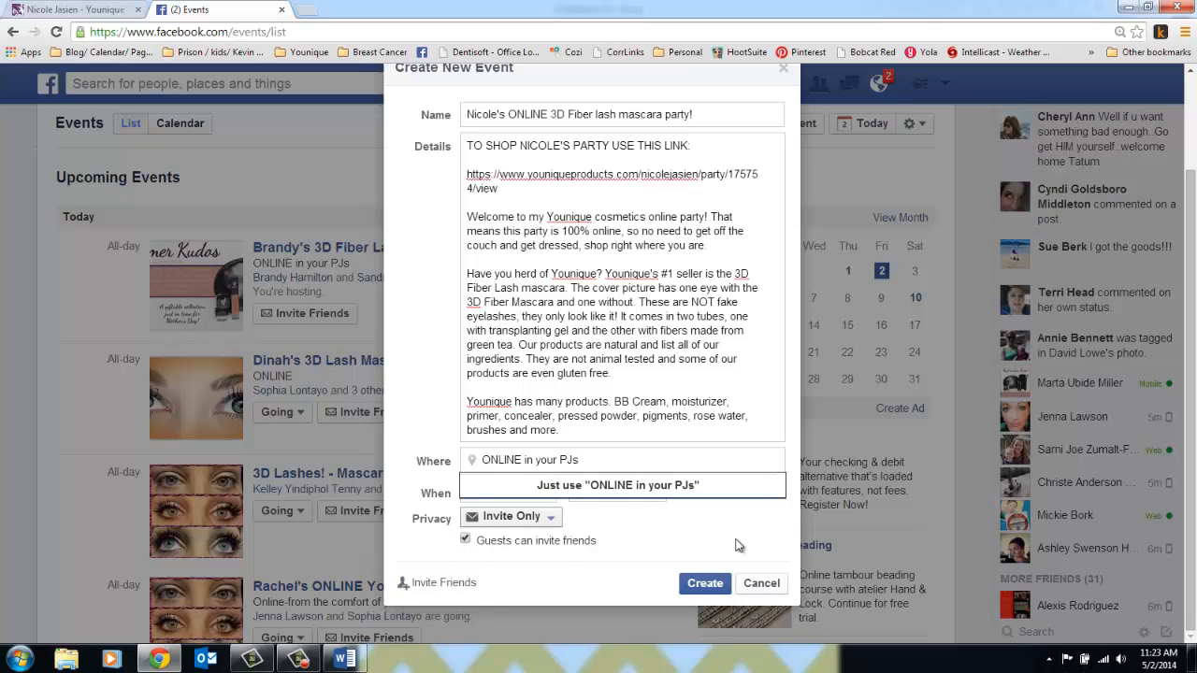
left_click(736, 544)
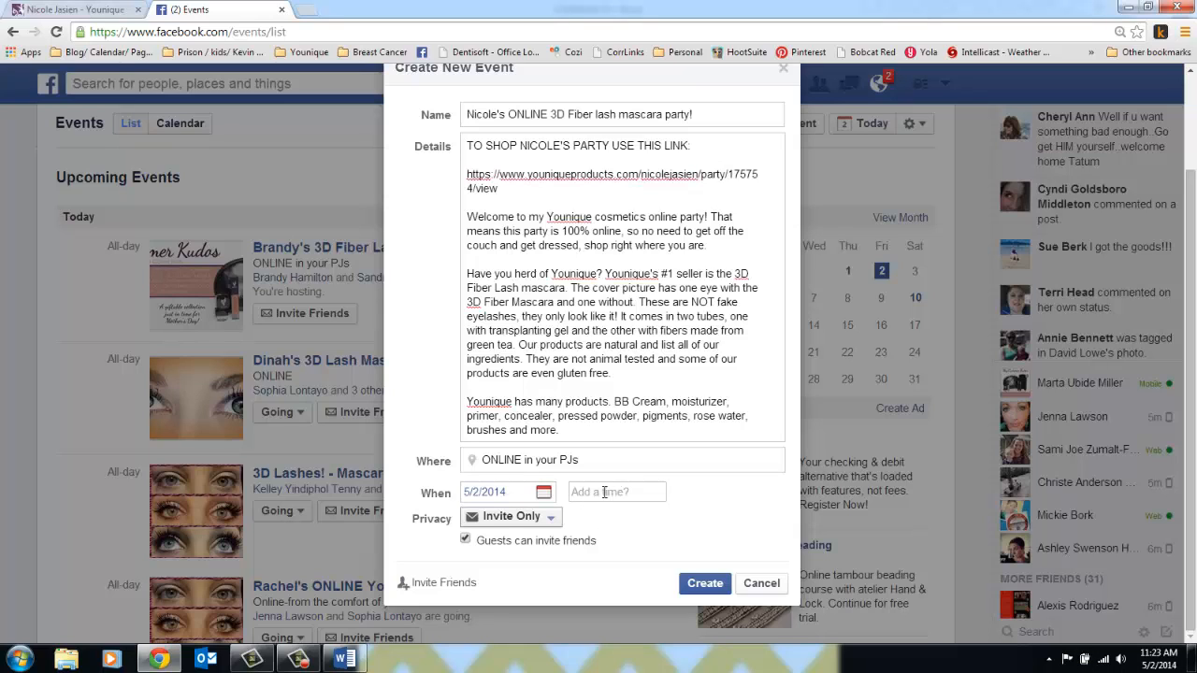
- Set the event's privacy to Public and create the event
left_click(551, 517)
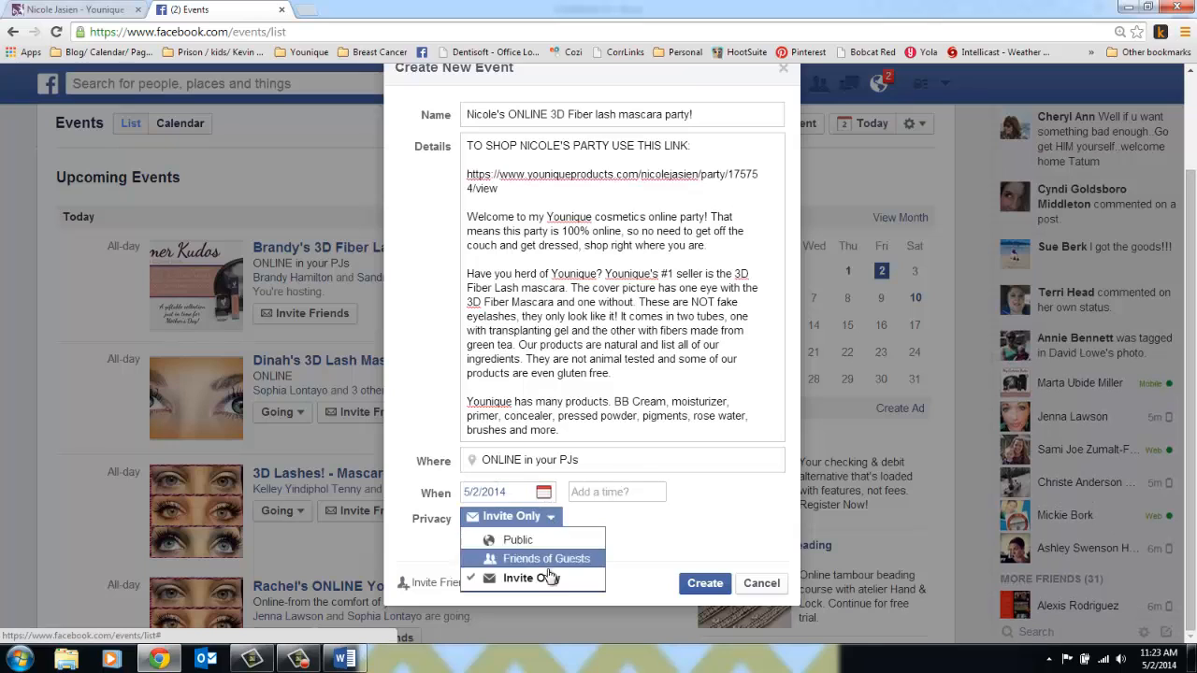
left_click(520, 540)
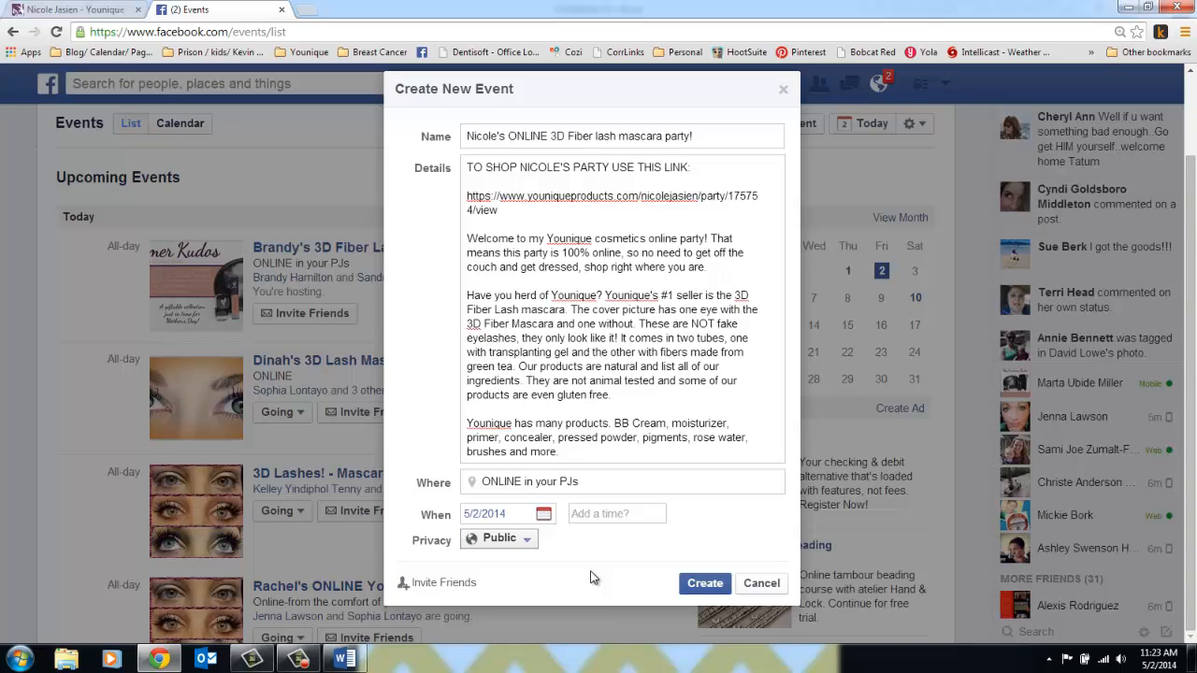
left_click(704, 583)
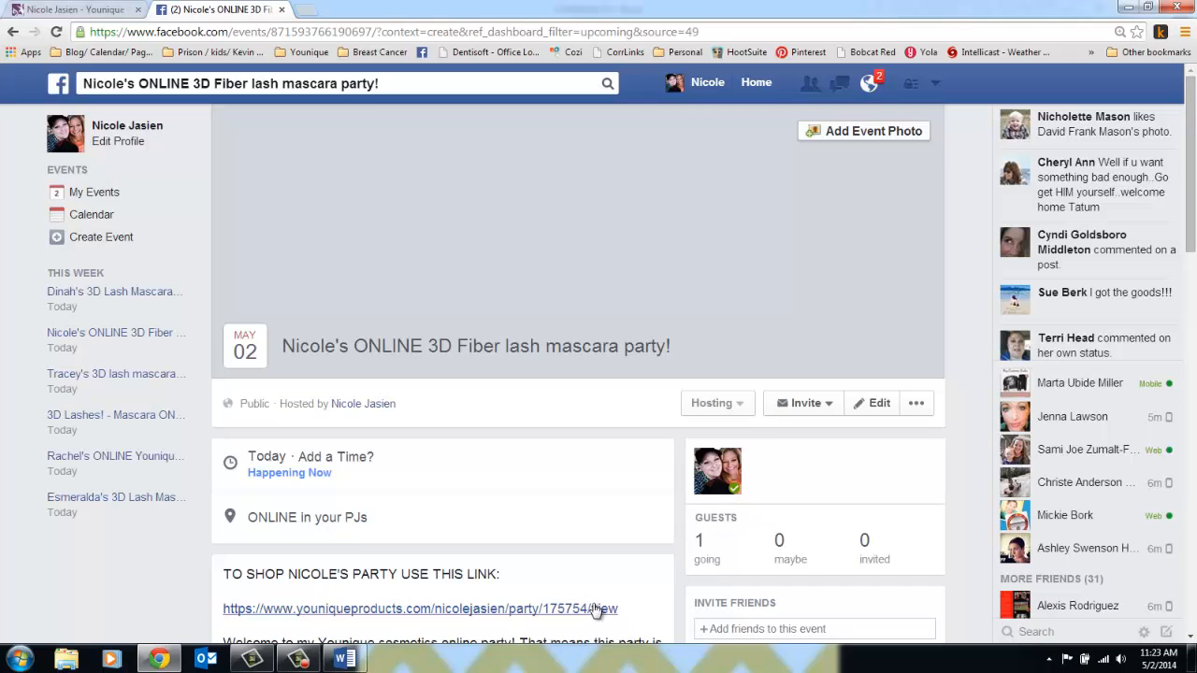
- Upload the May Customer Kudos banner from the Downloads folder as the event photo and save it
left_click(869, 136)
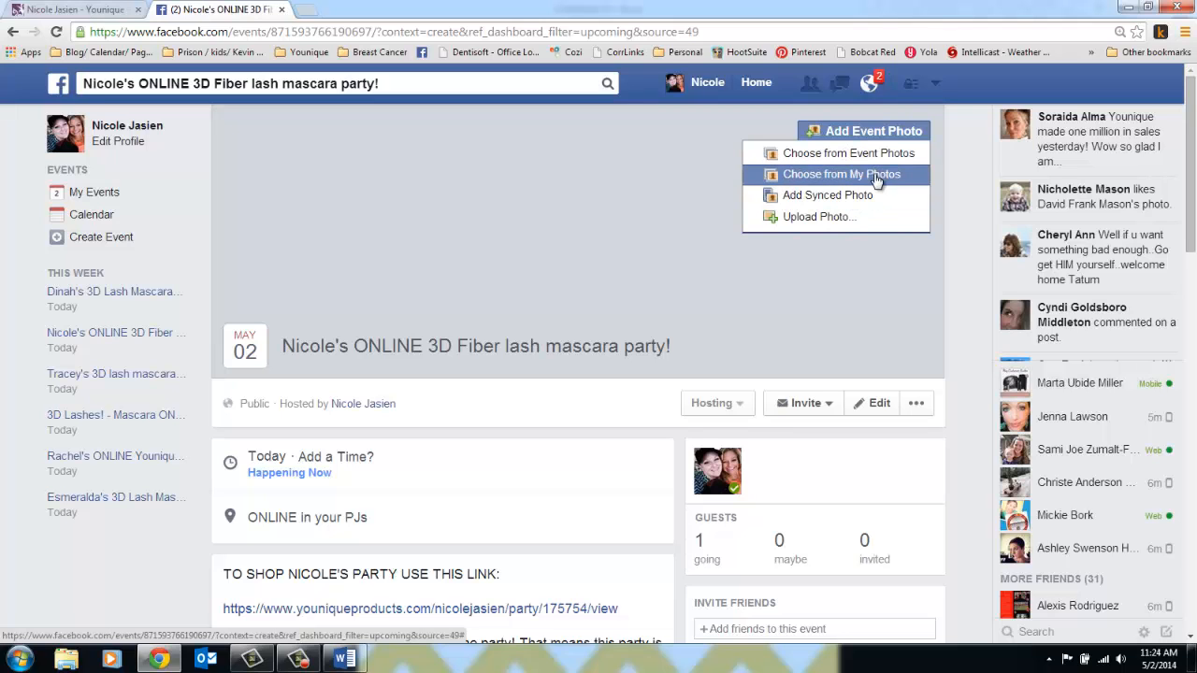
left_click(836, 217)
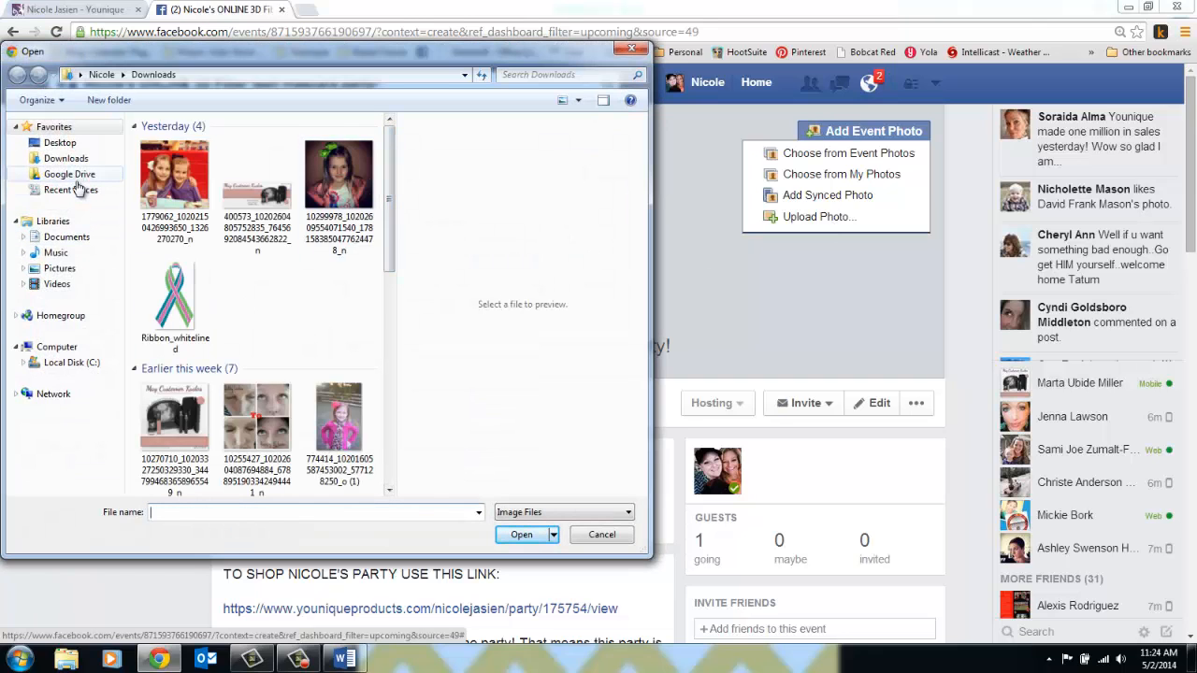
double_click(234, 204)
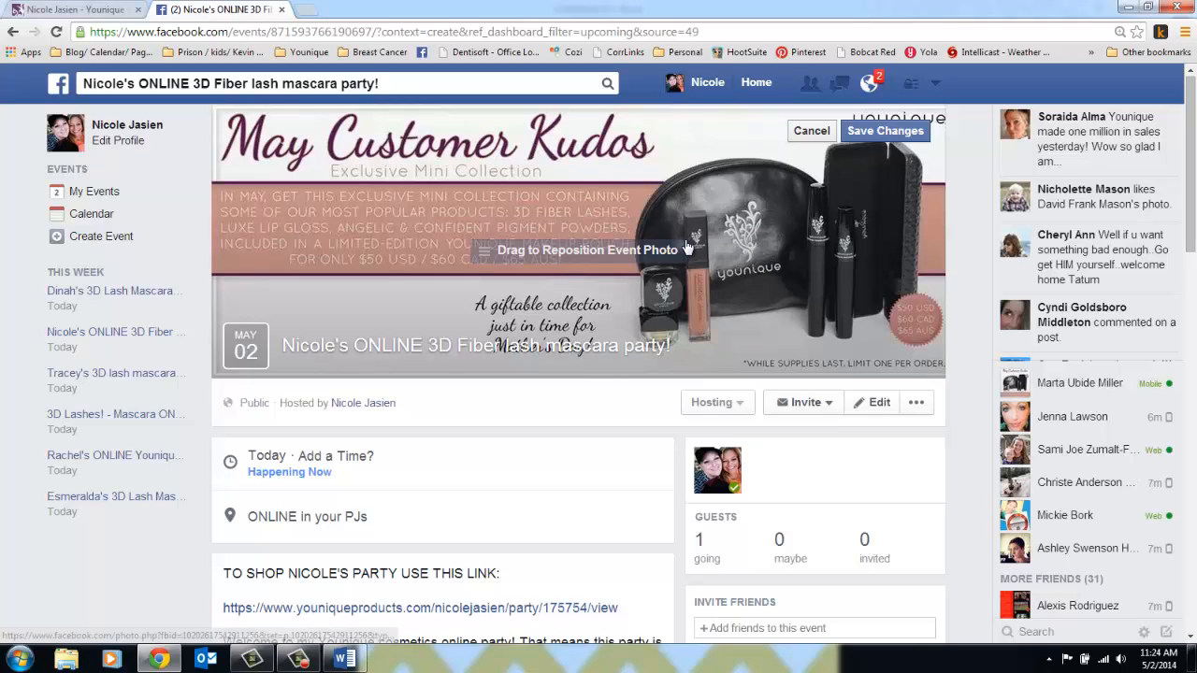
left_click(886, 131)
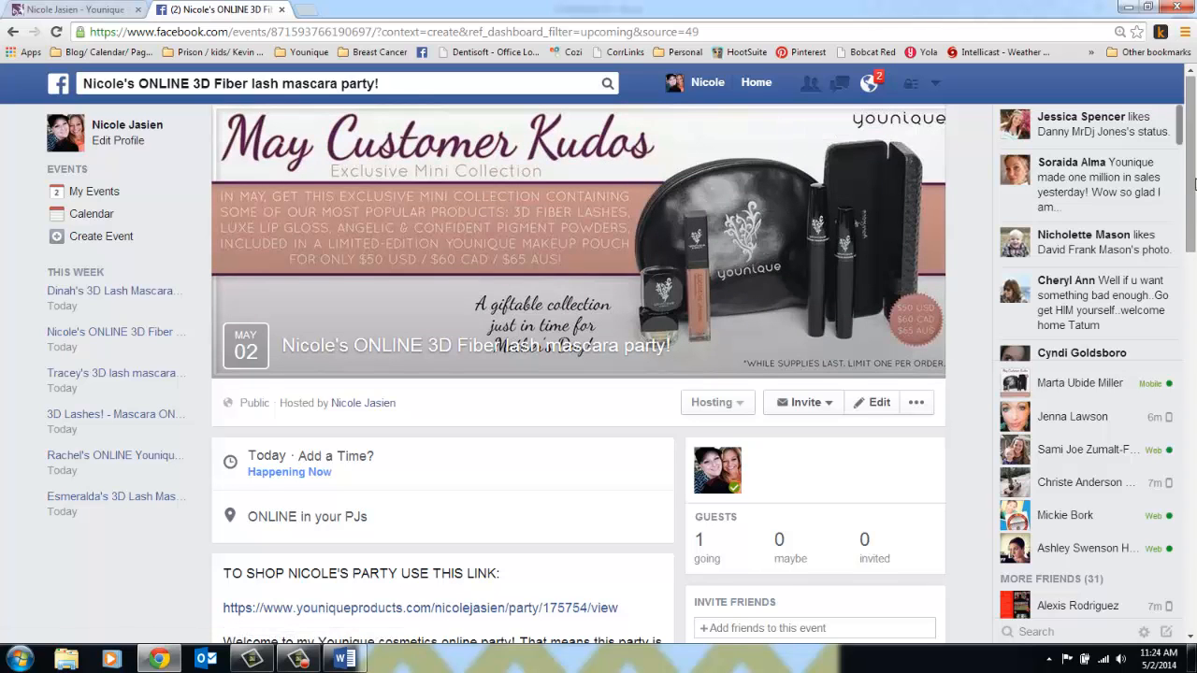
scroll(1194, 208, "down", 1)
mouse_move(1196, 206)
left_mouse_down()
mouse_move(1194, 263)
mouse_move(1191, 205)
left_mouse_up()
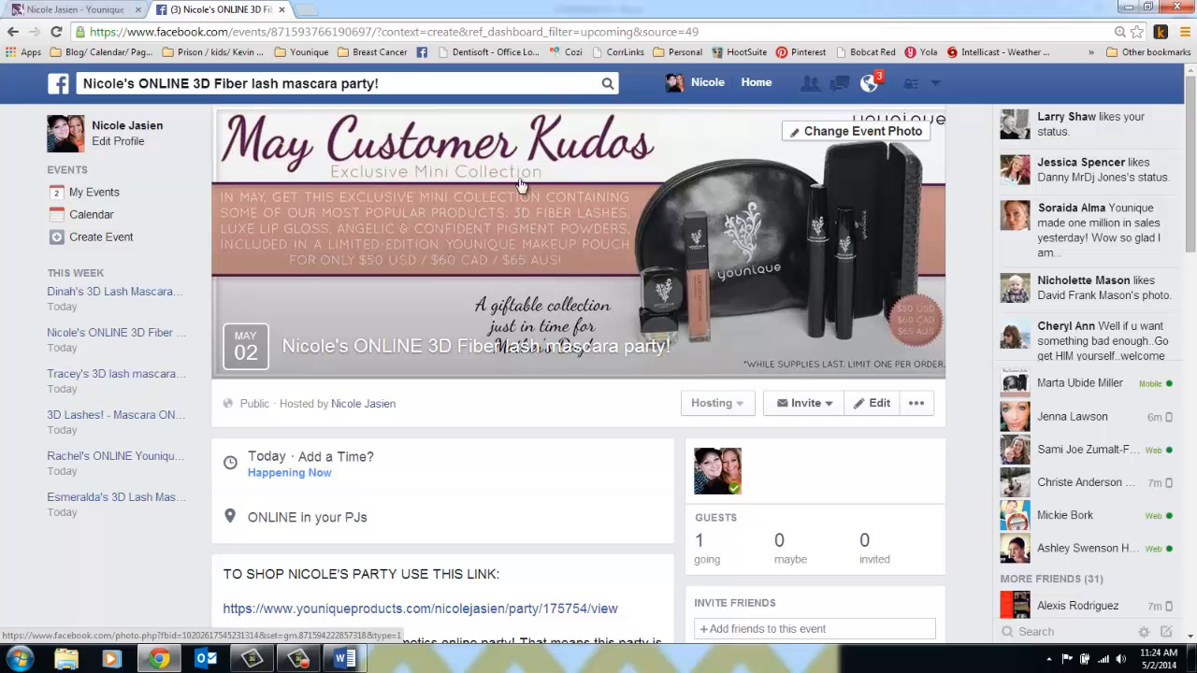
left_click(101, 10)
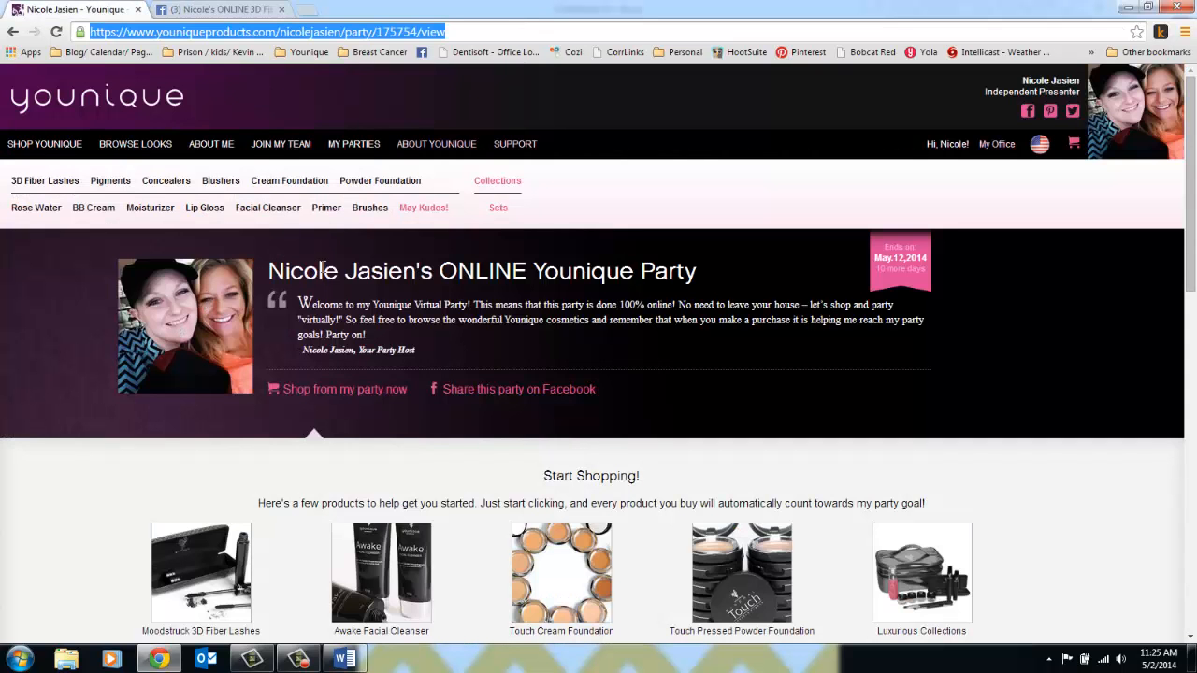
left_click(239, 8)
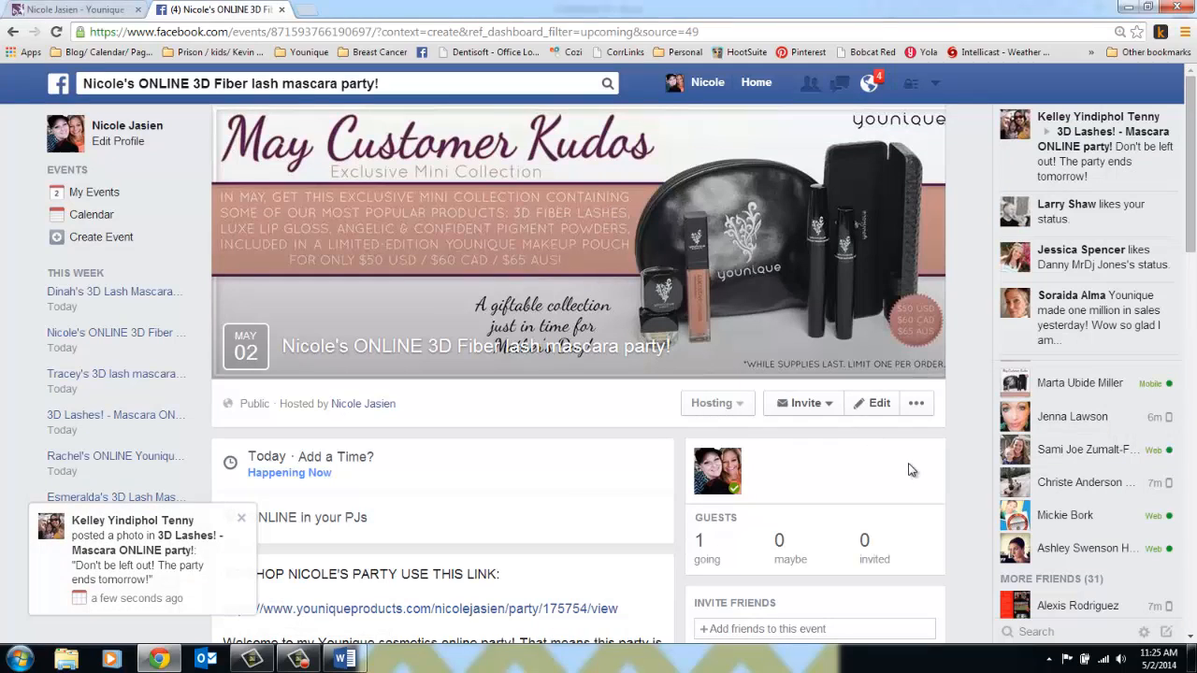
left_click(881, 403)
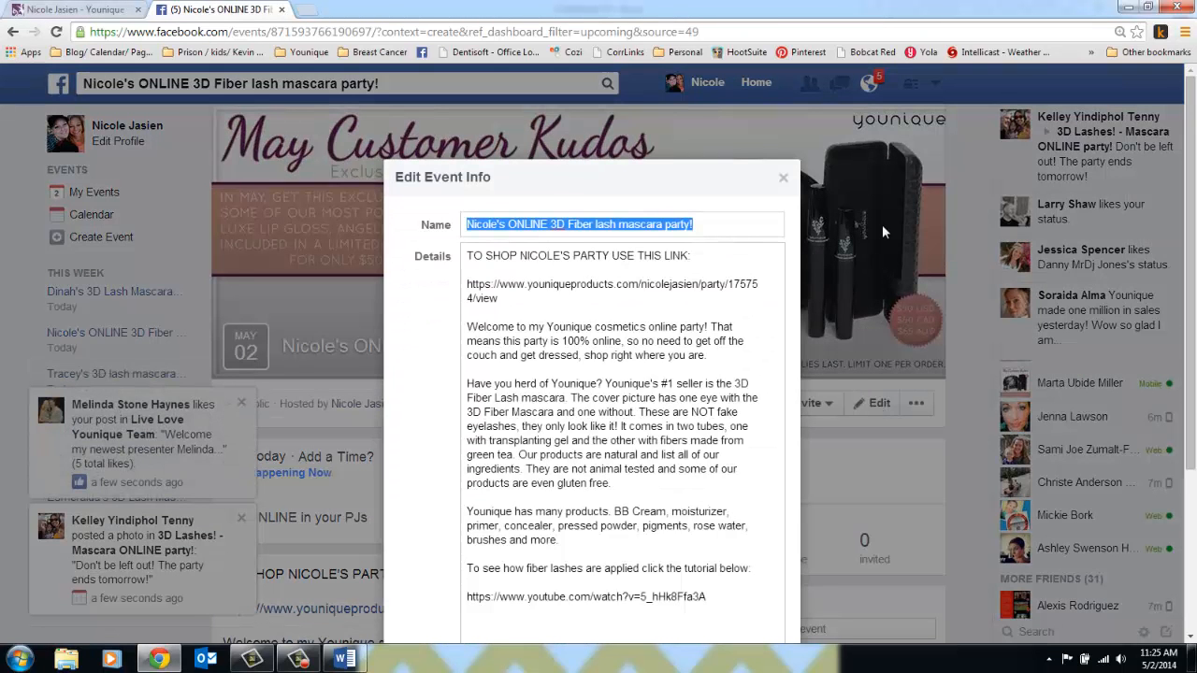
scroll(1195, 394, "down", 3)
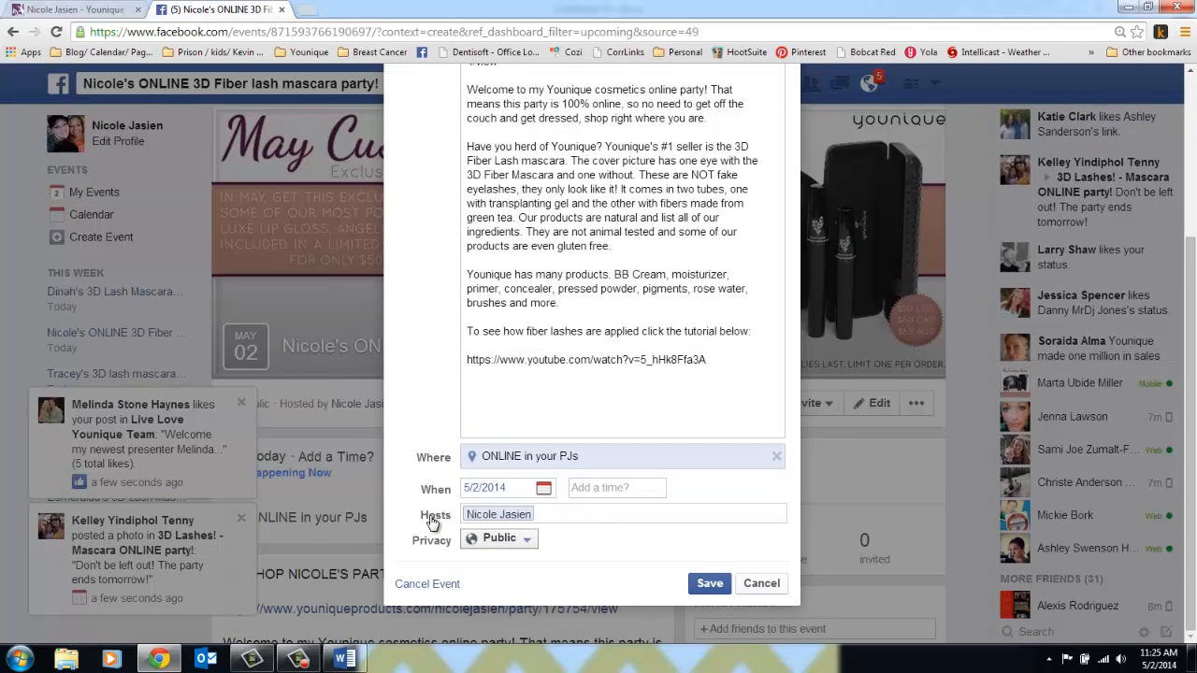
left_click(241, 407)
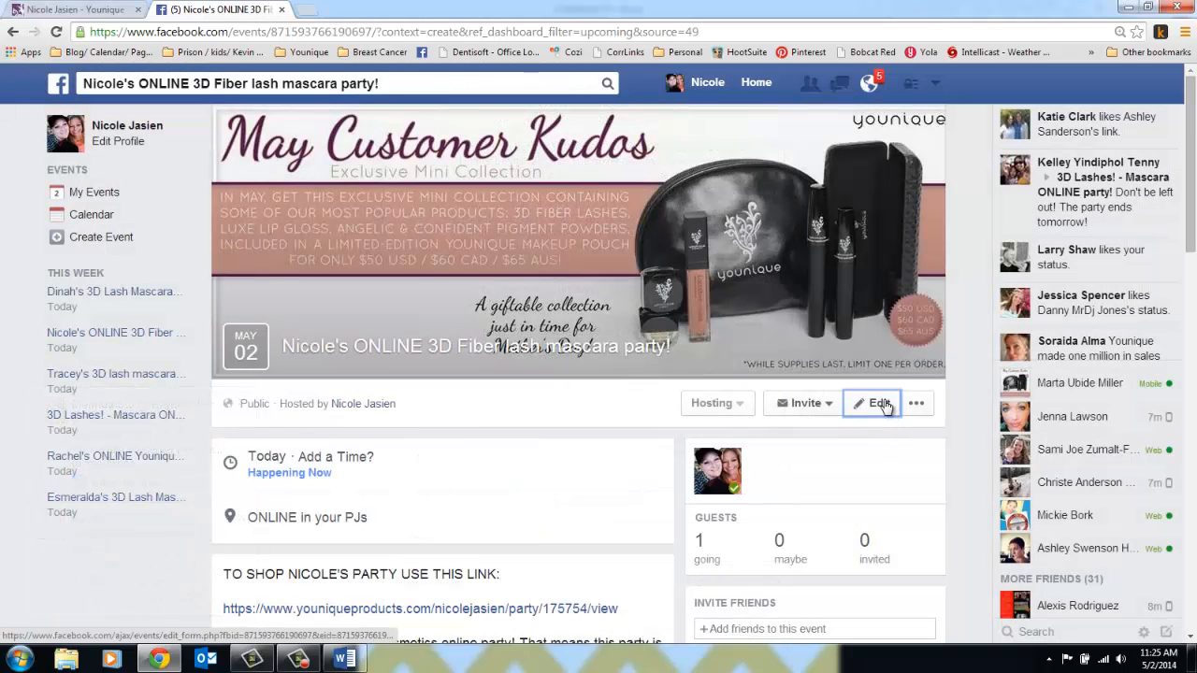
- Add a friend as a second host in the event info, remove that host again, and save the event
left_click(884, 403)
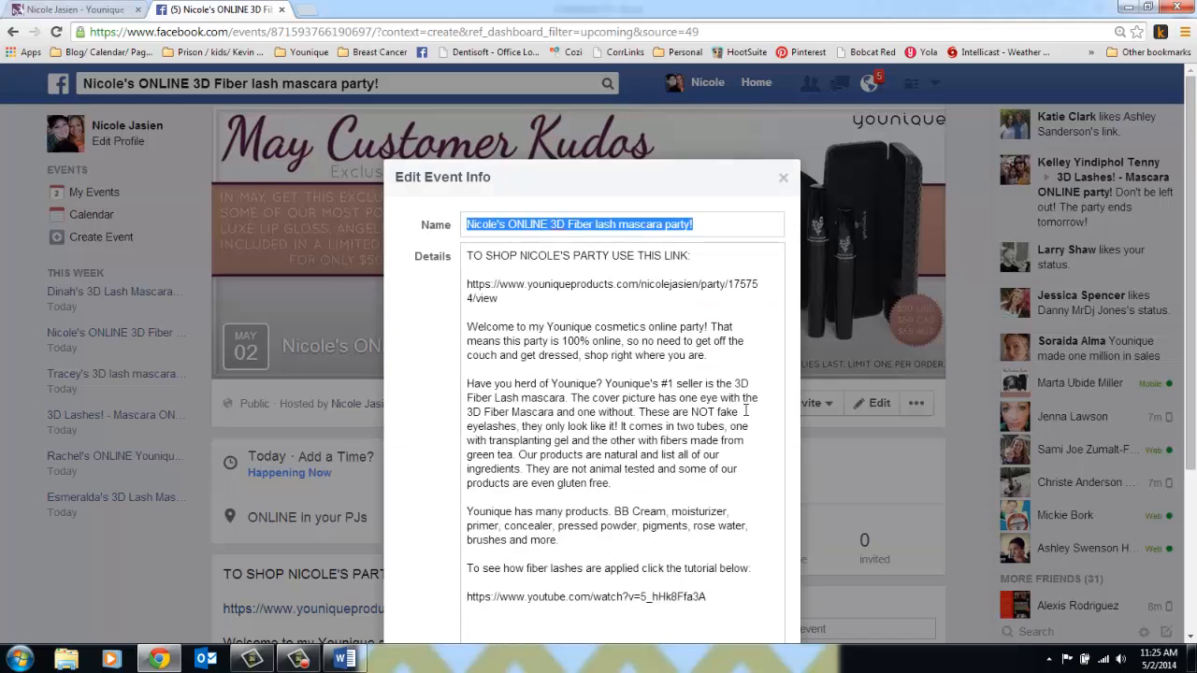
left_click_drag(1194, 255, 1196, 417)
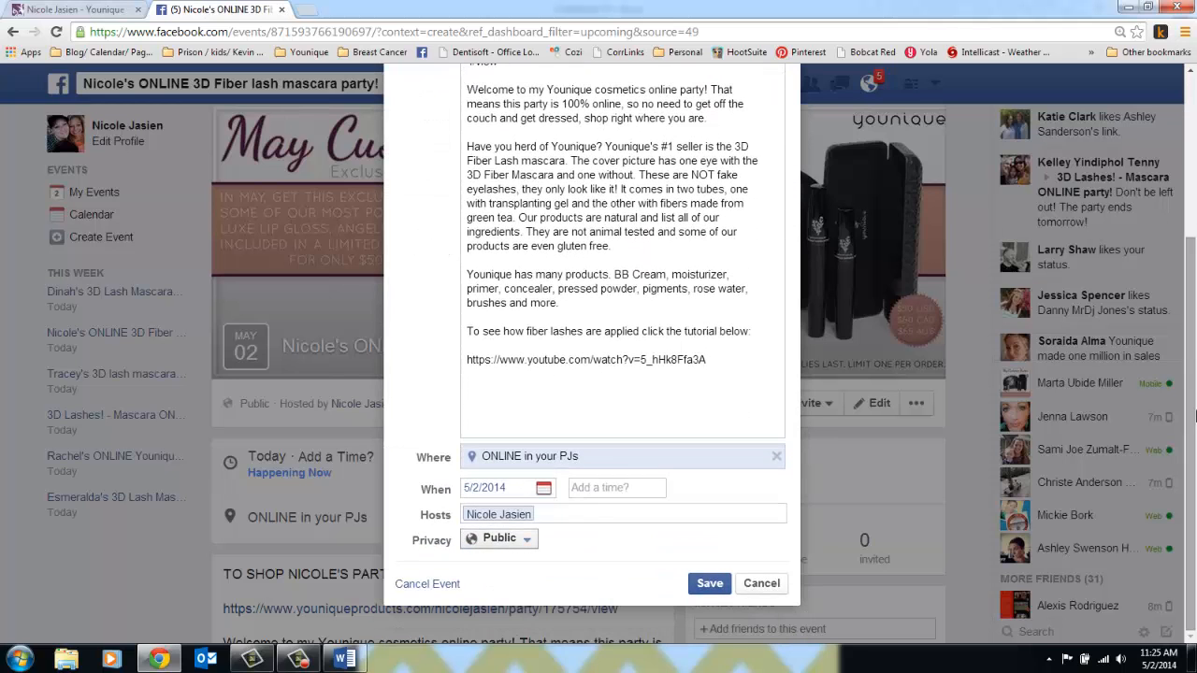
left_click(620, 509)
type("sop")
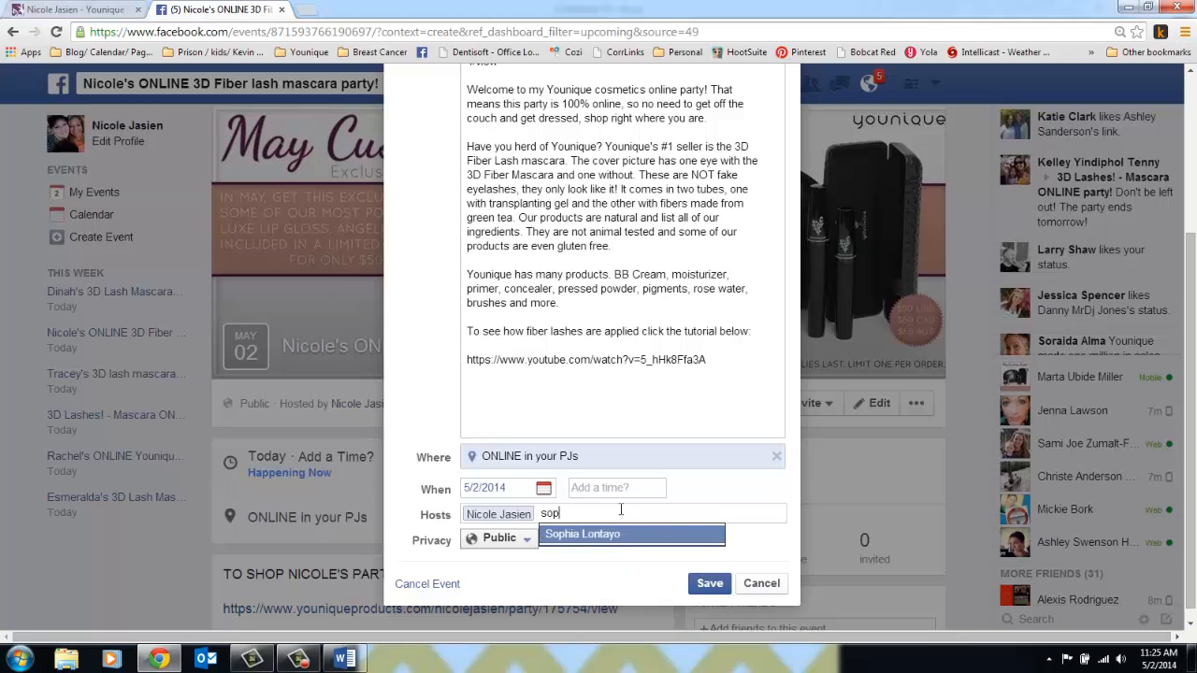
key("Return")
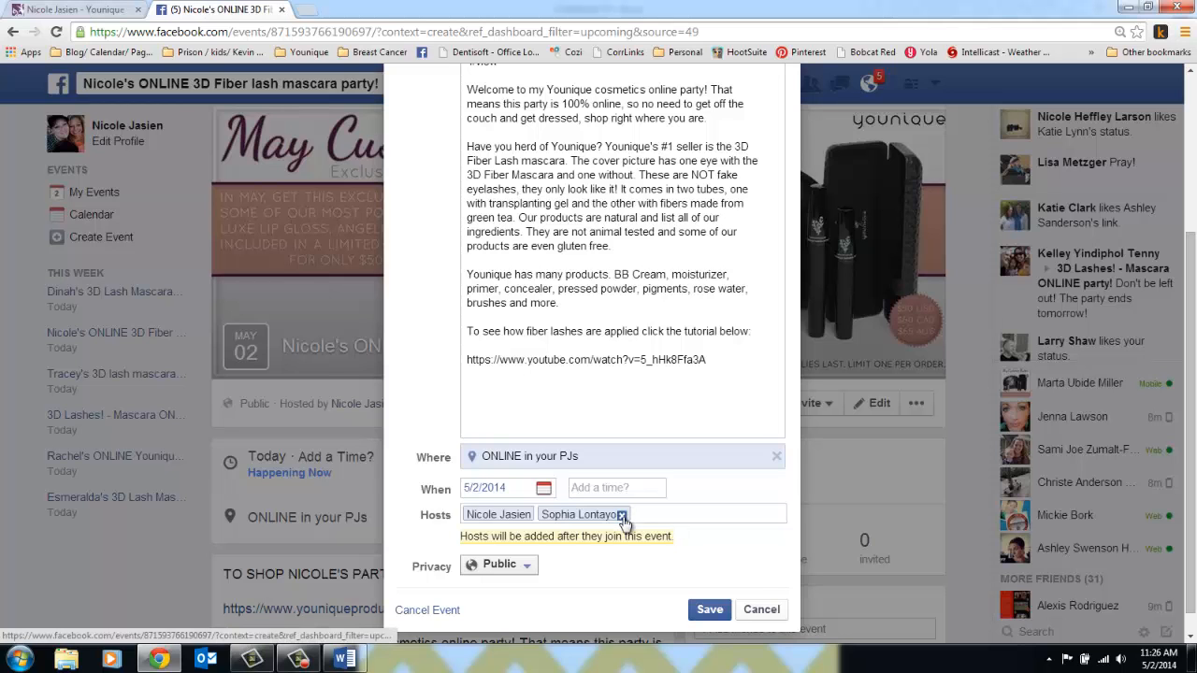
left_click(624, 516)
left_click(708, 609)
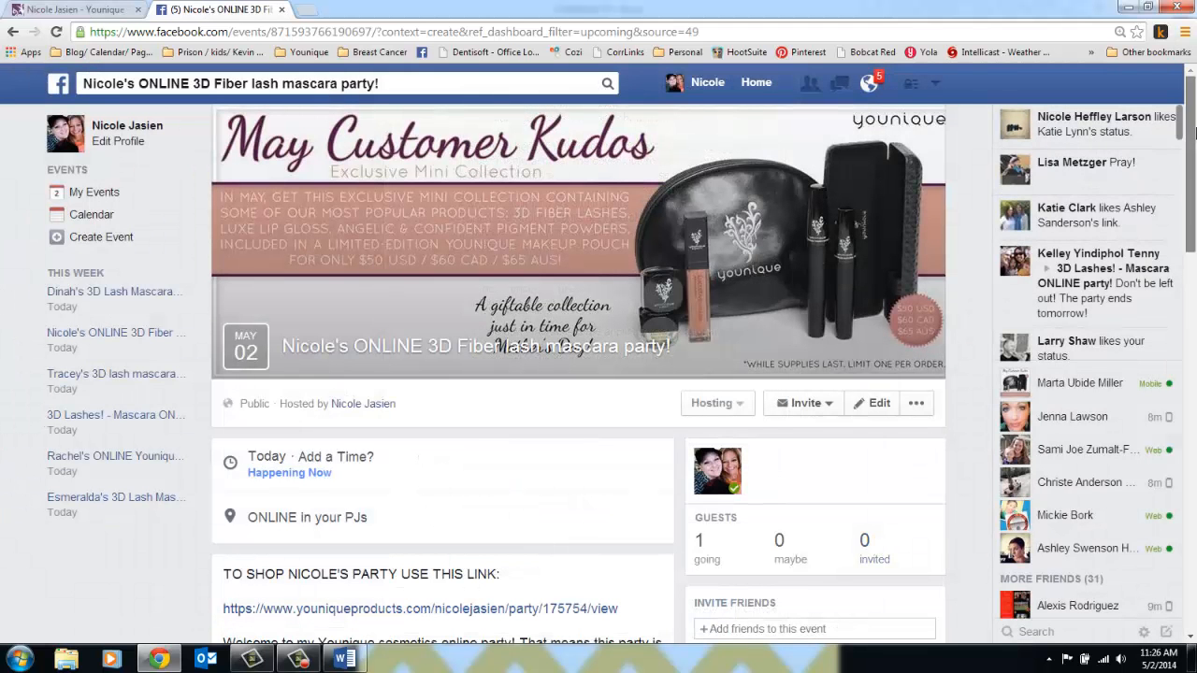
- Select the first ten friends in the event's friend invitation list, and cancel the invitation without sending it
left_click_drag(1193, 131, 1194, 201)
left_click(820, 204)
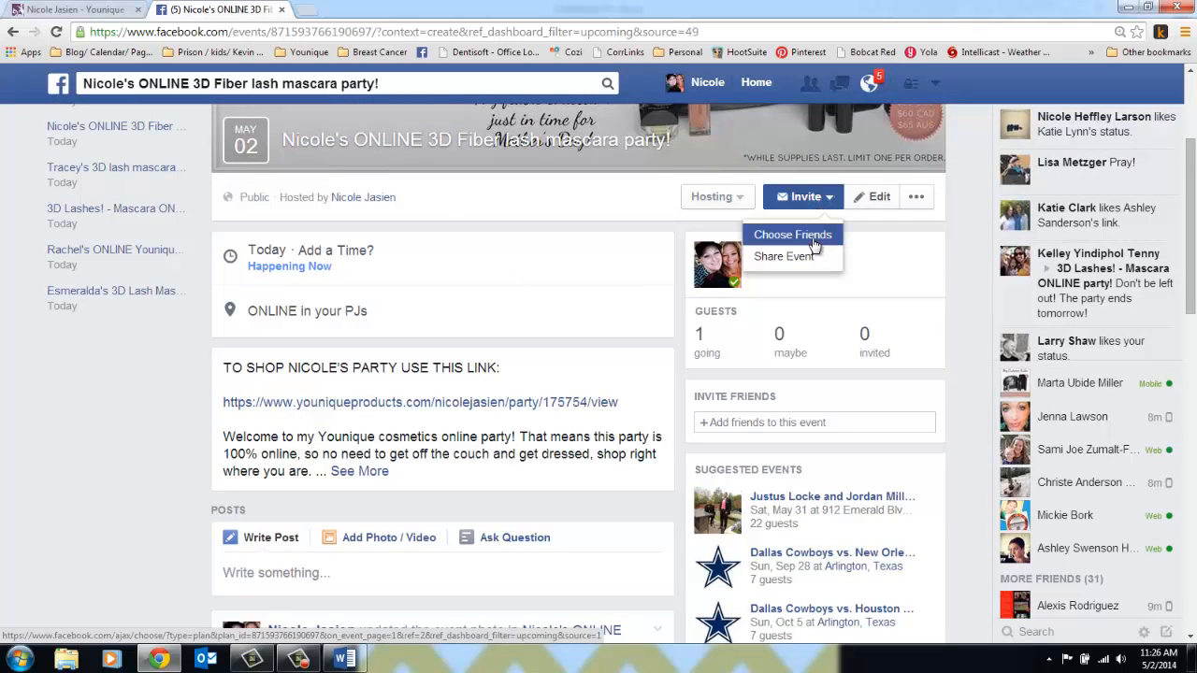
left_click(812, 241)
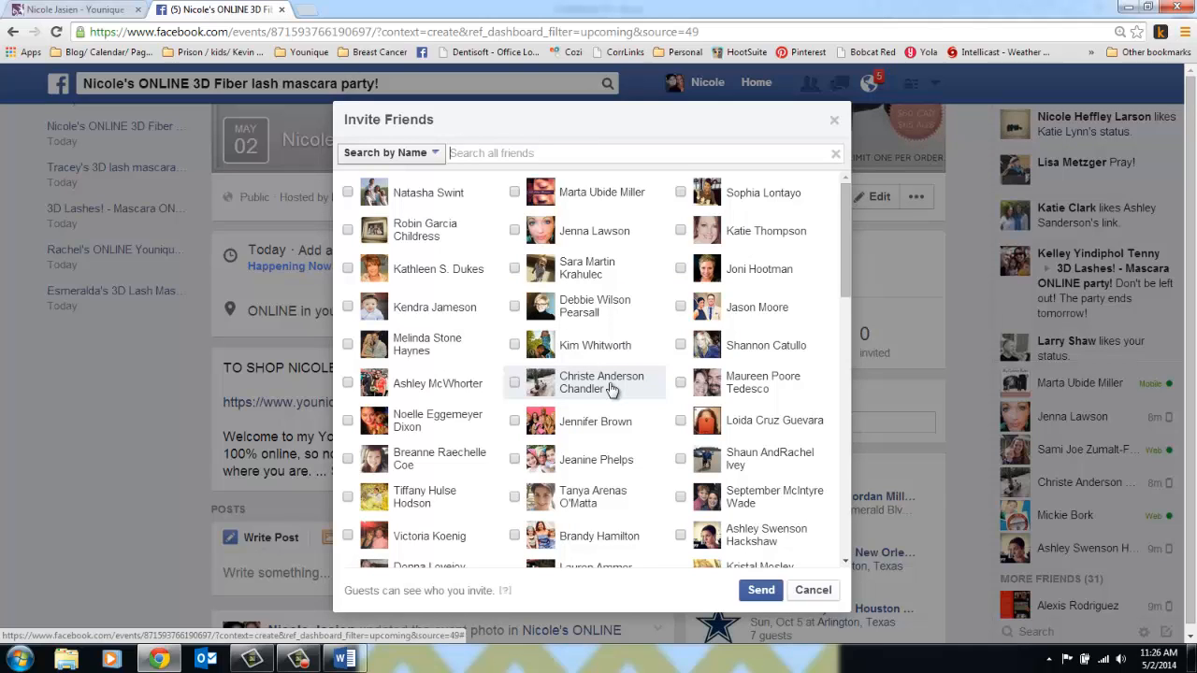
left_click(438, 201)
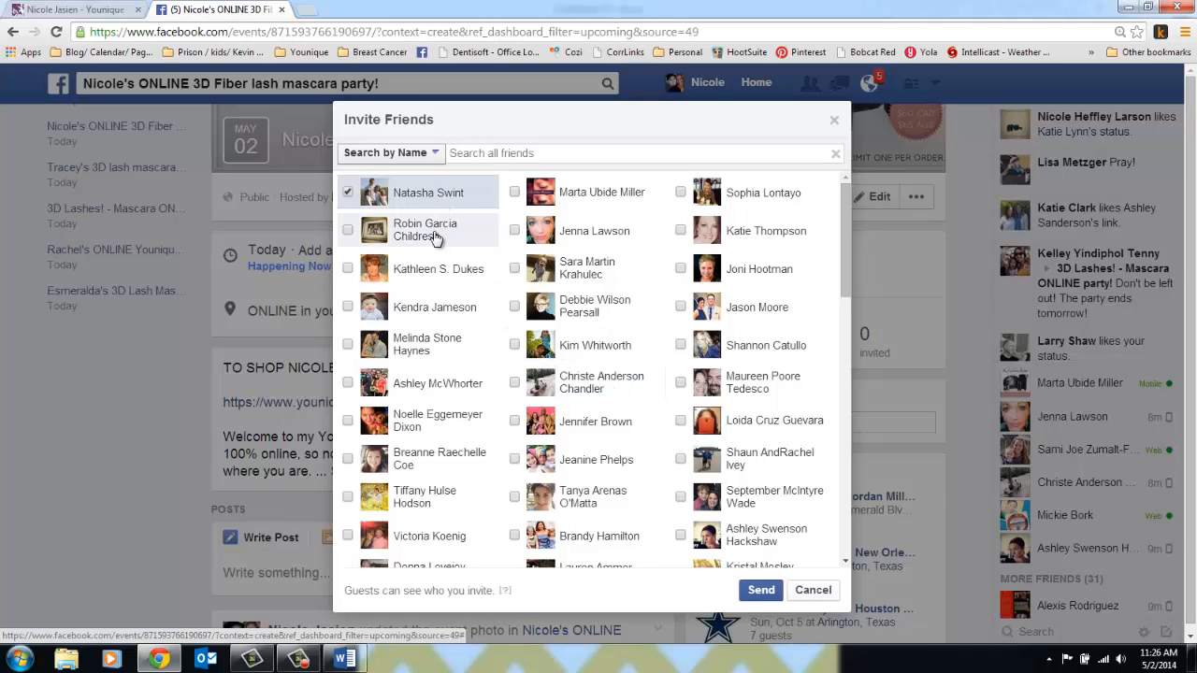
left_click(432, 230)
left_click(432, 268)
left_click(431, 309)
left_click(431, 345)
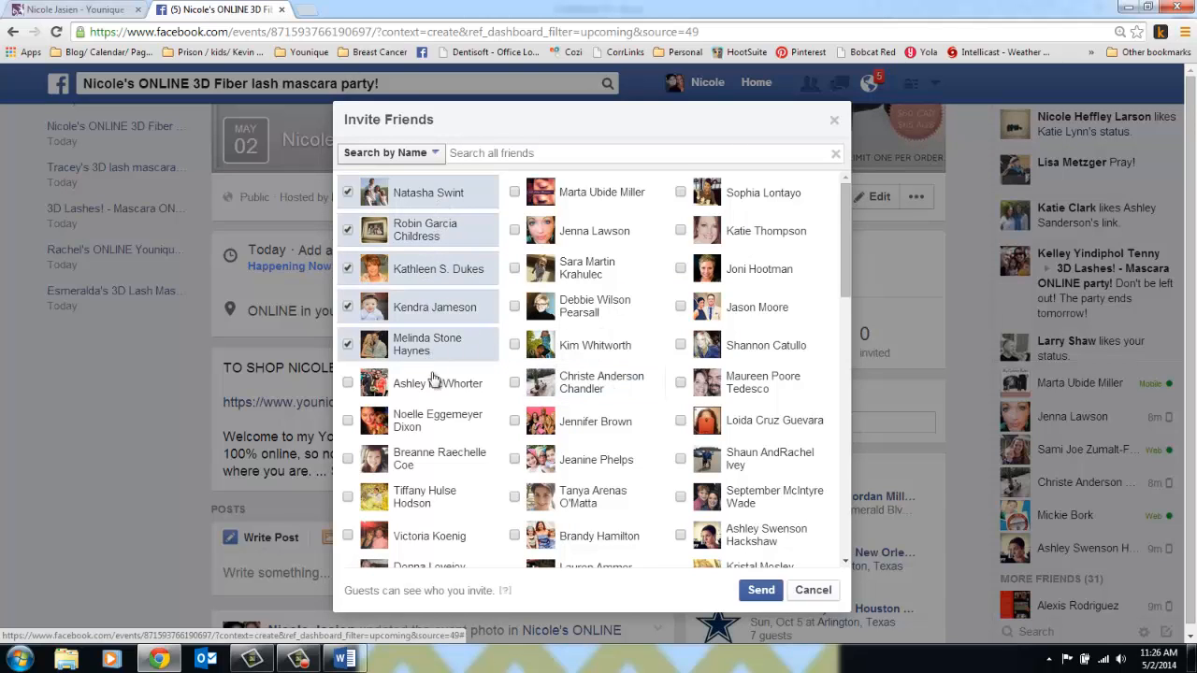
left_click(436, 382)
left_click(437, 417)
left_click(438, 459)
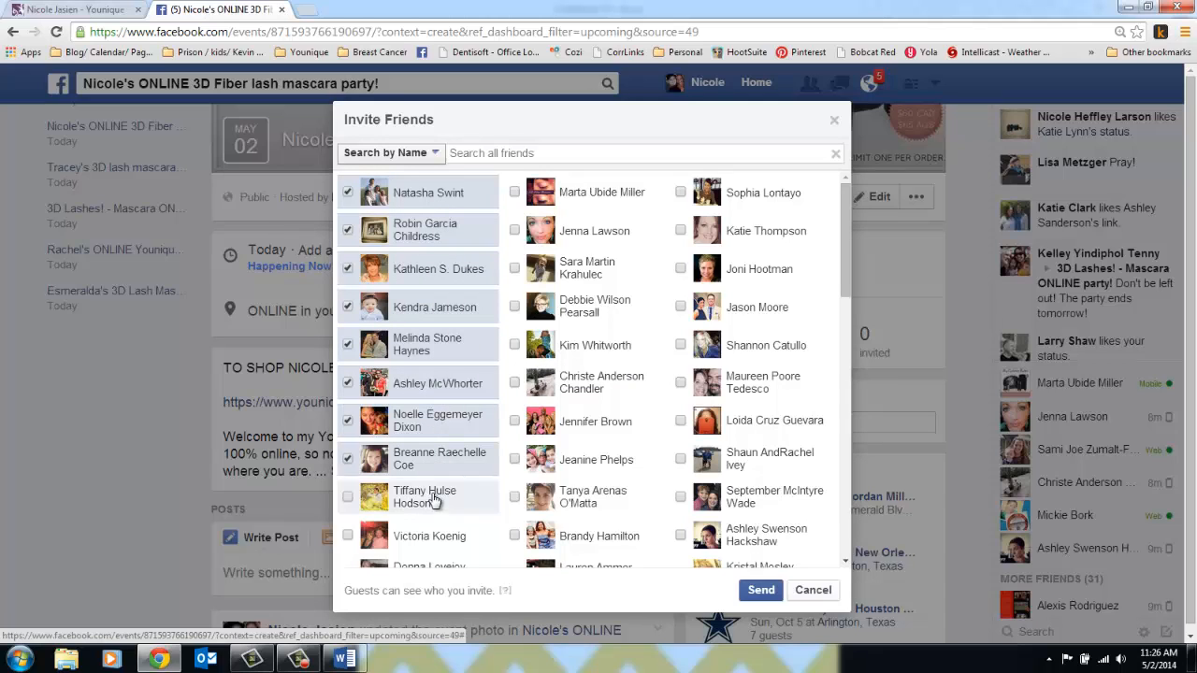
left_click(433, 498)
left_click(432, 531)
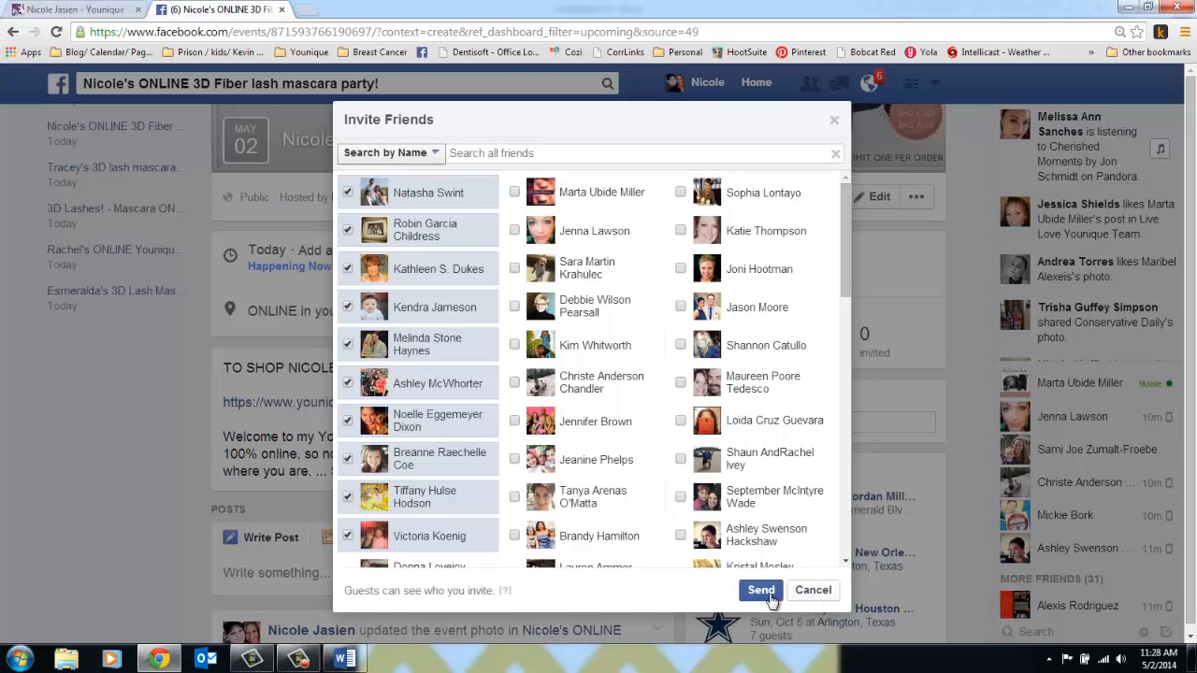
left_click(813, 592)
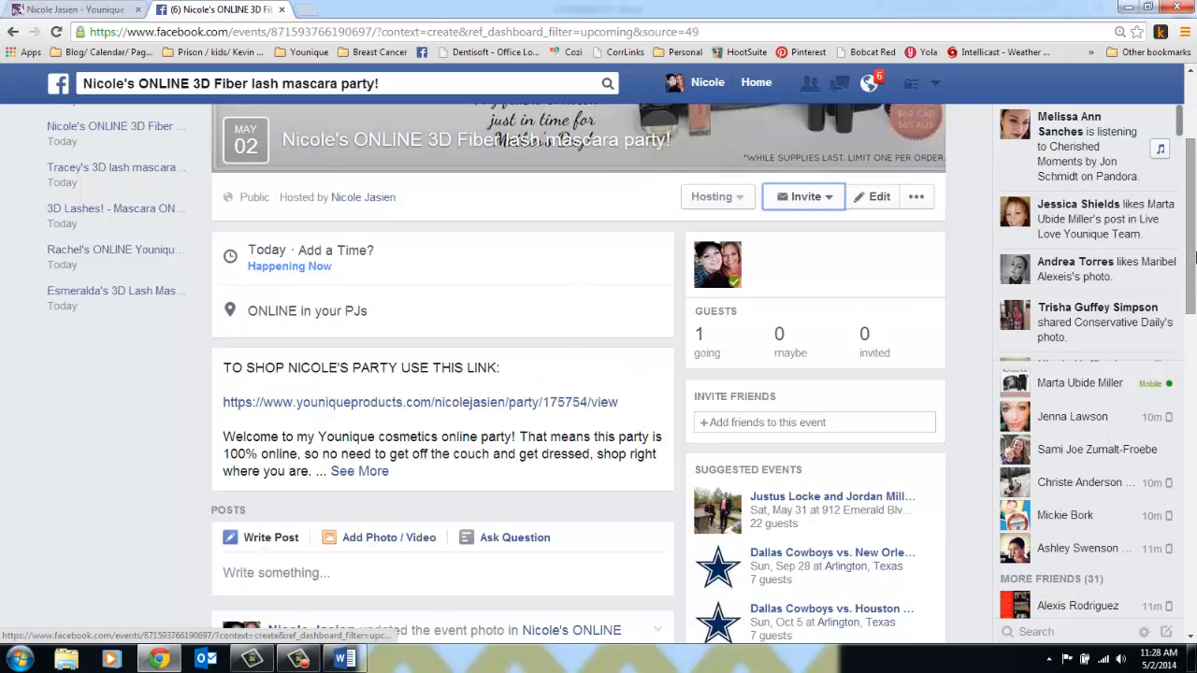
- Start a post on the event page and attach the "Magic! Mascara!" image from the Younique folder in Google Drive
left_click_drag(1193, 230, 1195, 267)
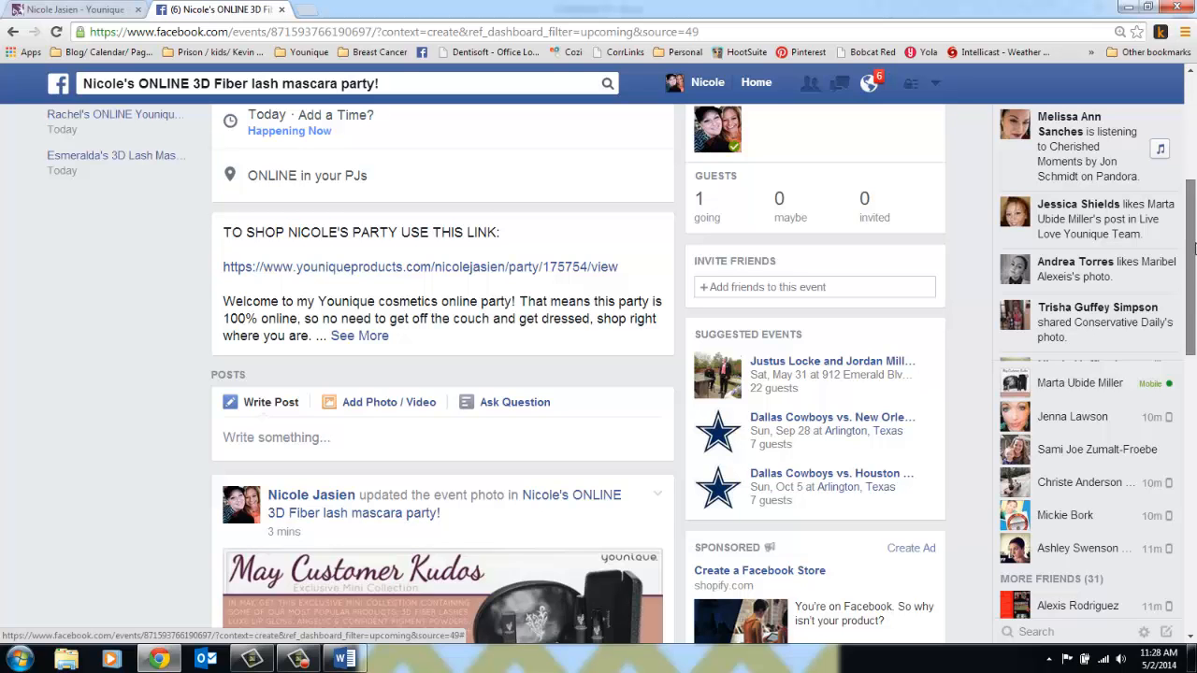
left_click_drag(1195, 267, 1195, 309)
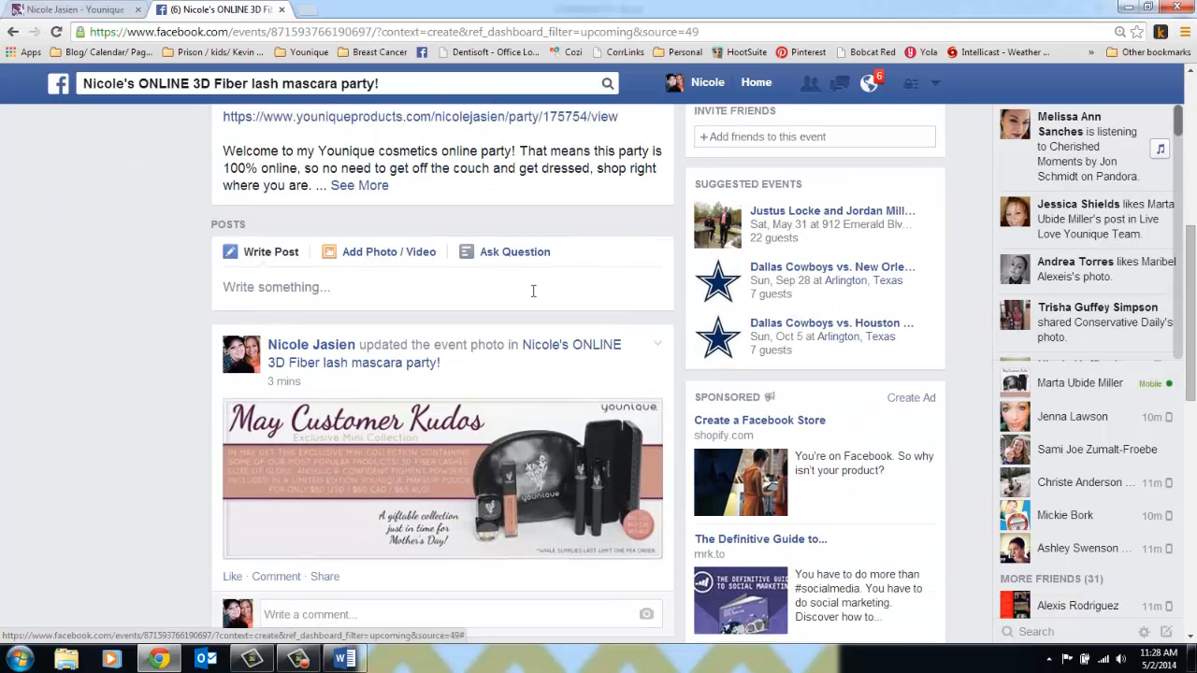
left_click(520, 288)
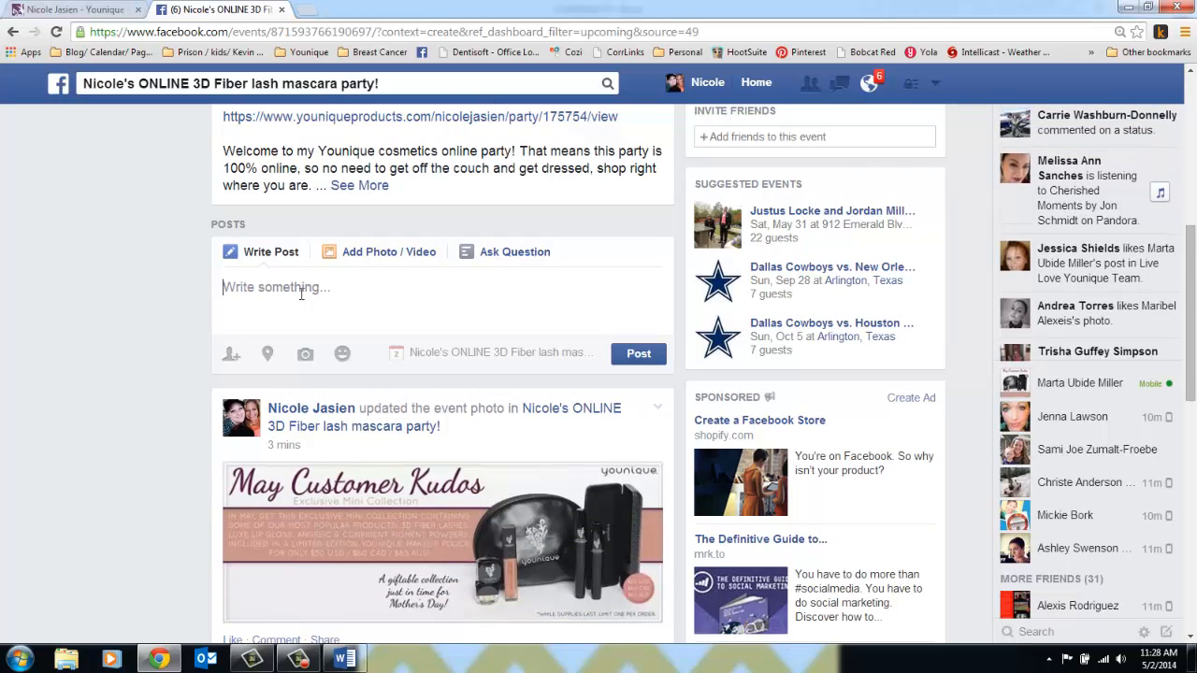
left_click(306, 355)
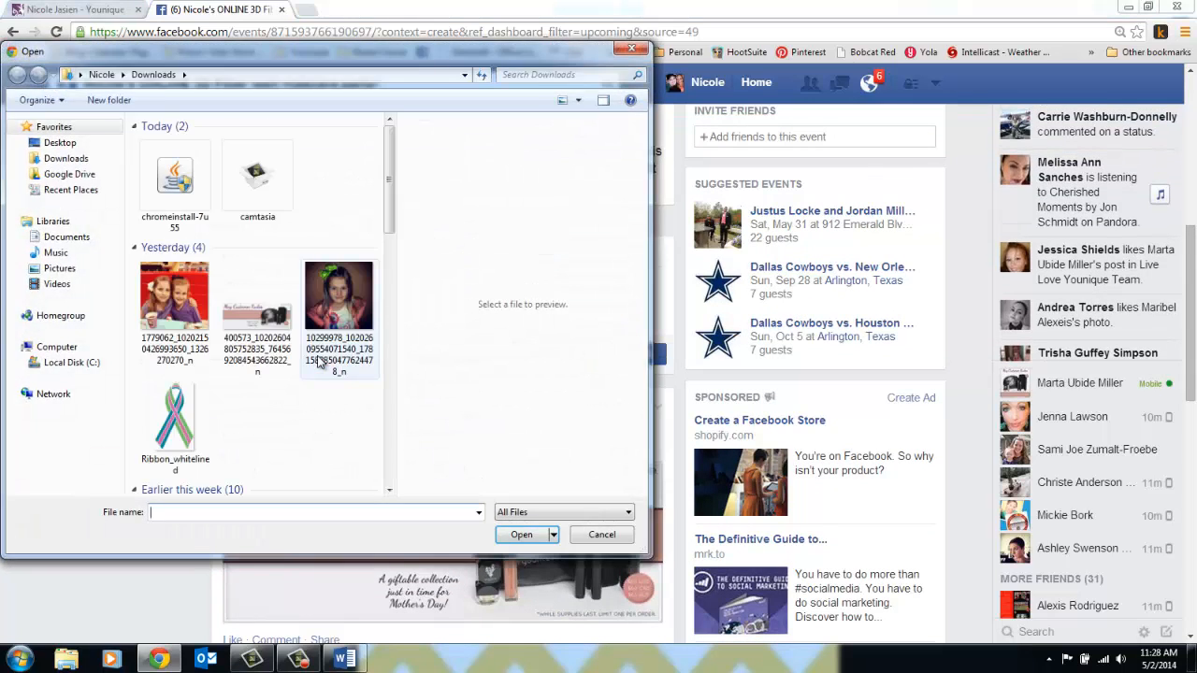
left_click(86, 180)
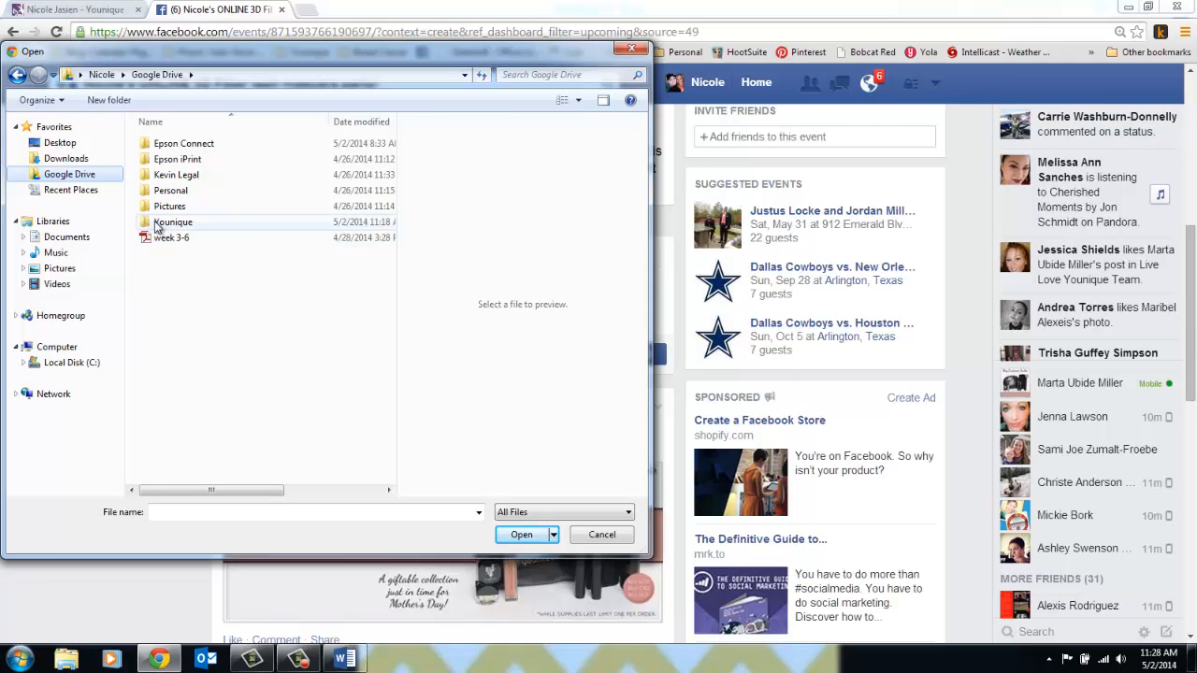
double_click(167, 225)
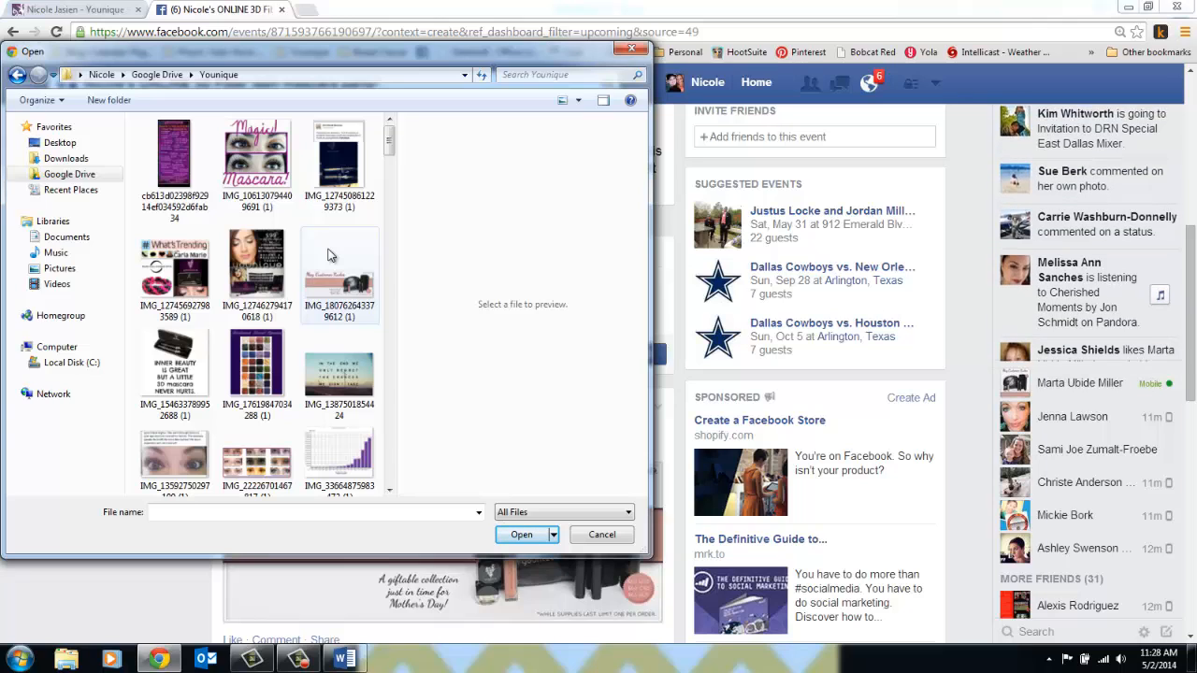
double_click(265, 183)
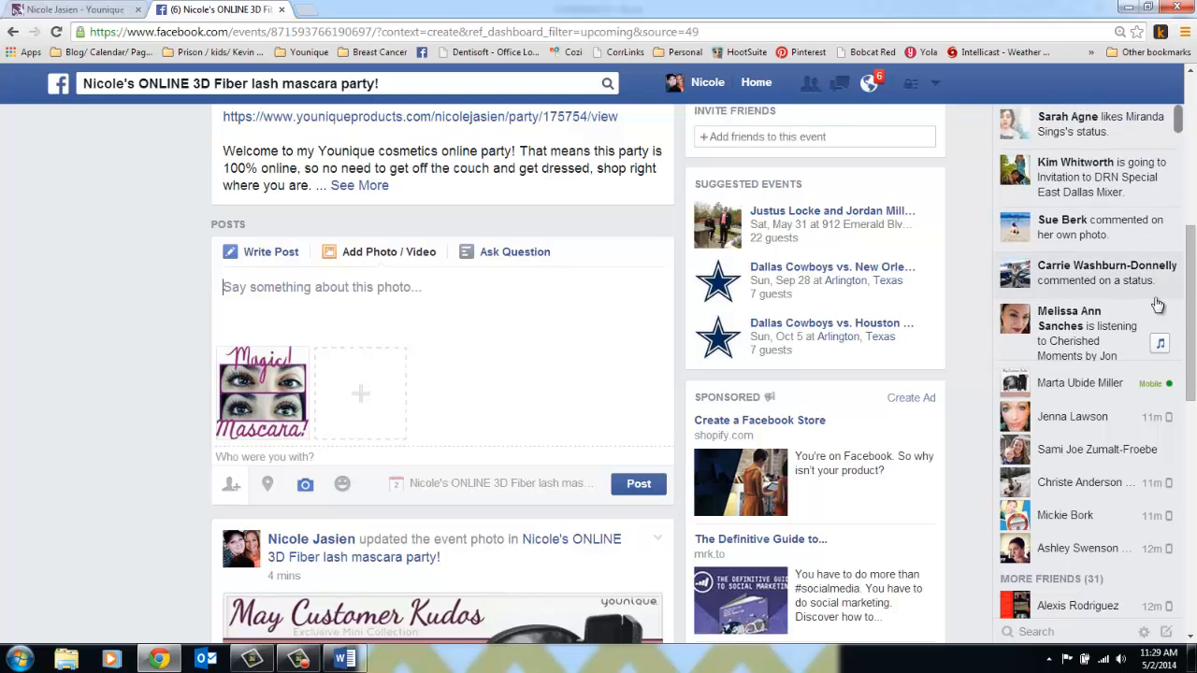
- Copy the party shopping link's address from the event details and paste it into the photo post's text
left_click_drag(1190, 330, 1177, 223)
scroll(1176, 223, "down", 1)
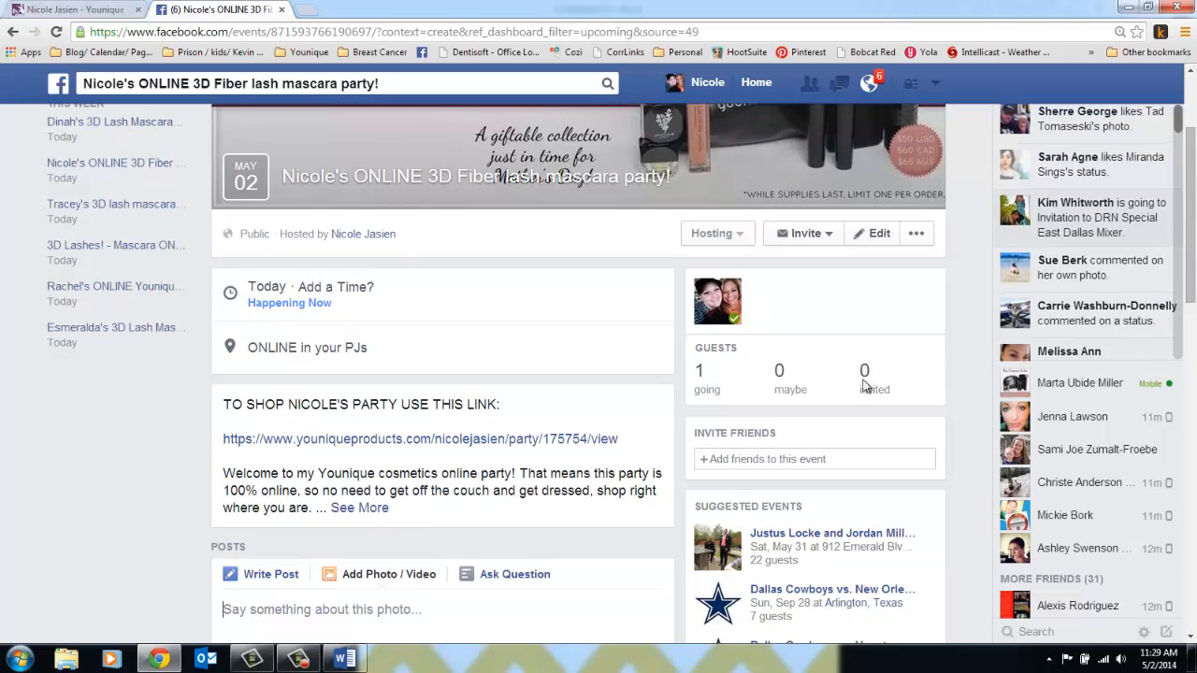
right_click(581, 443)
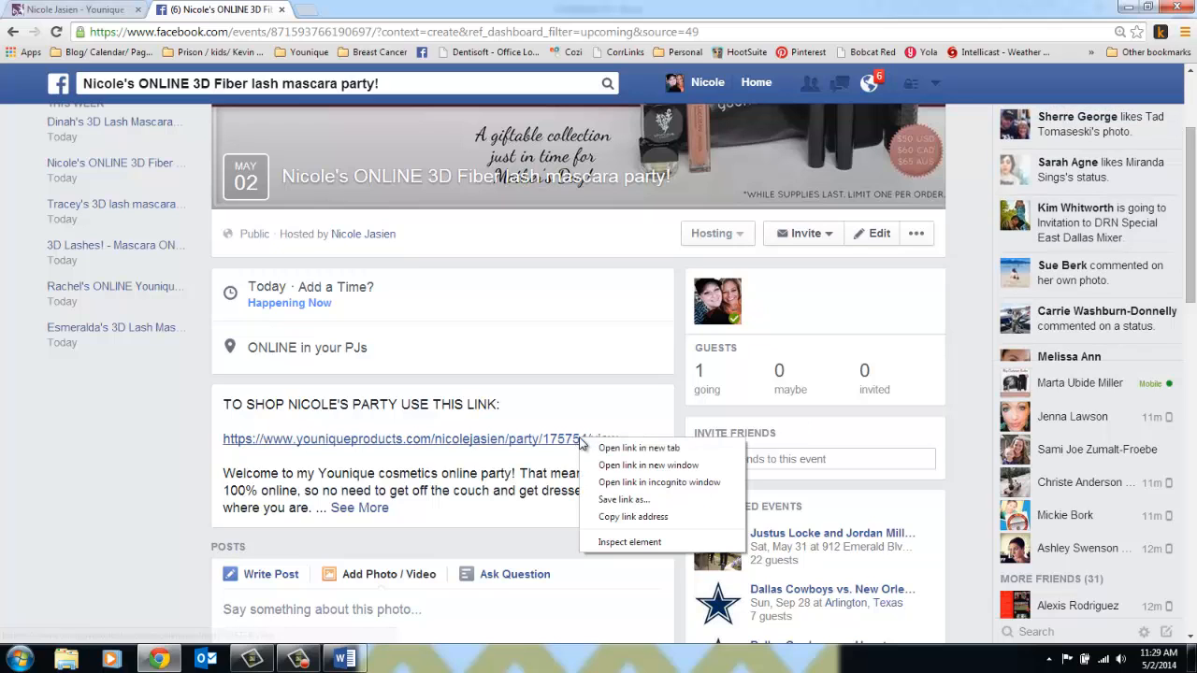
left_click(603, 517)
left_click_drag(1190, 268, 1190, 353)
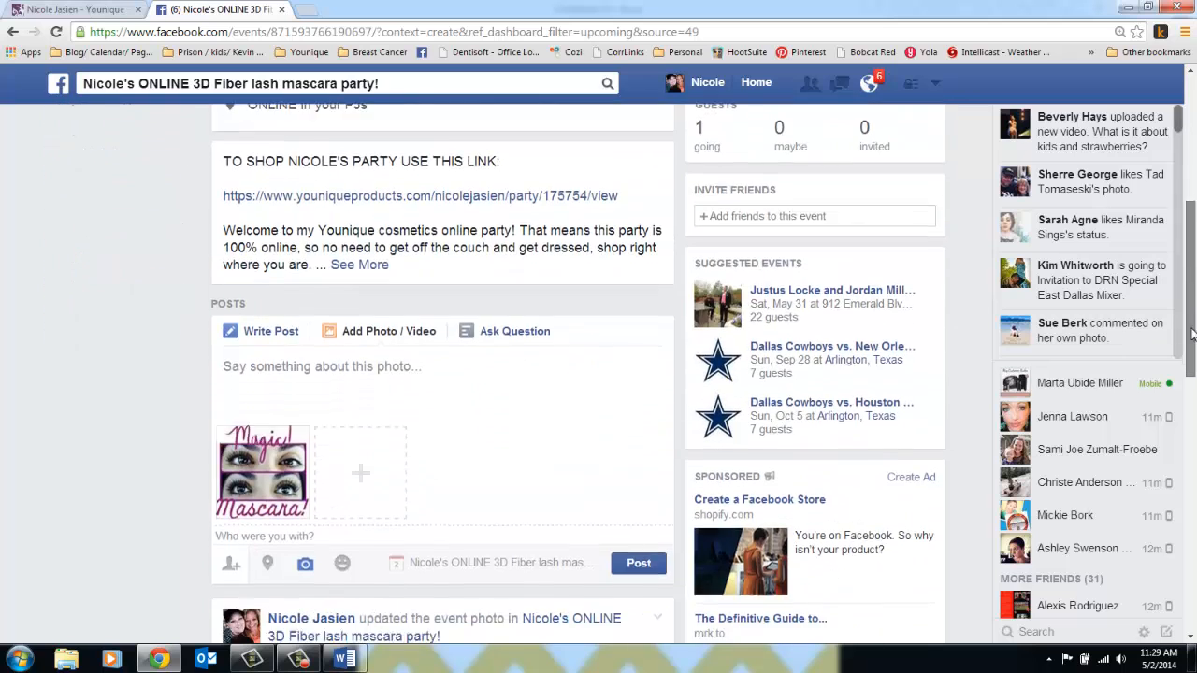
right_click(507, 358)
left_click(542, 444)
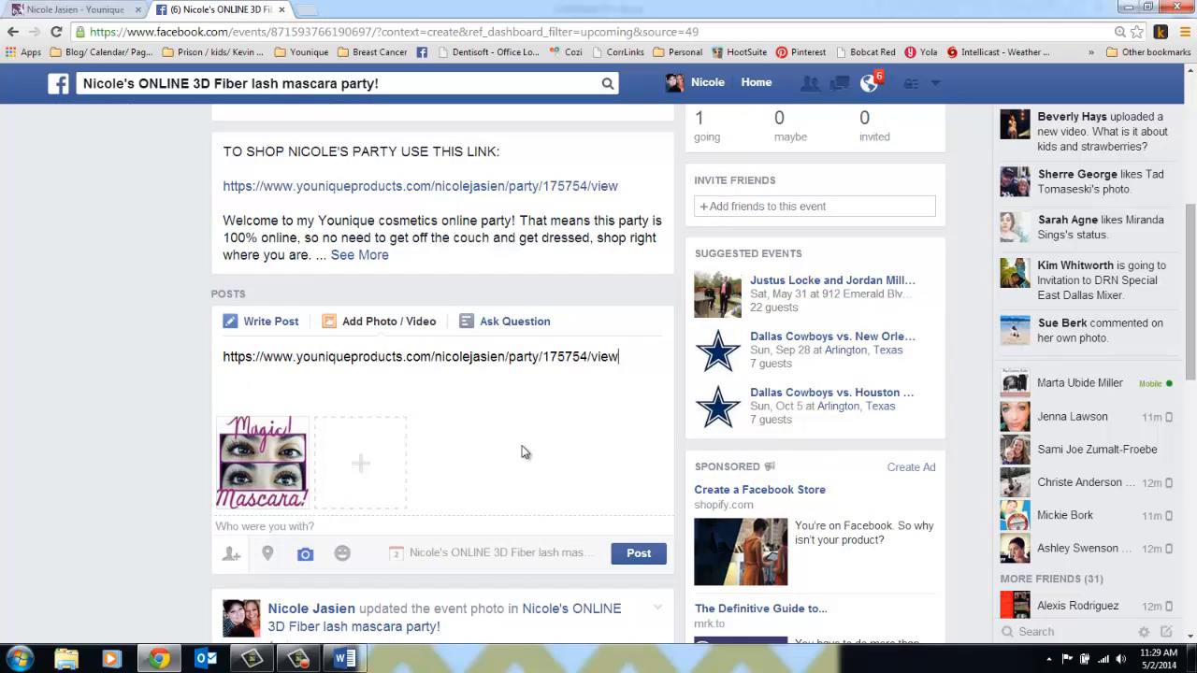
- Add the line "Check out our magic mascara!" above the link in the post, separated by a blank line
left_click(223, 356)
key("Return")
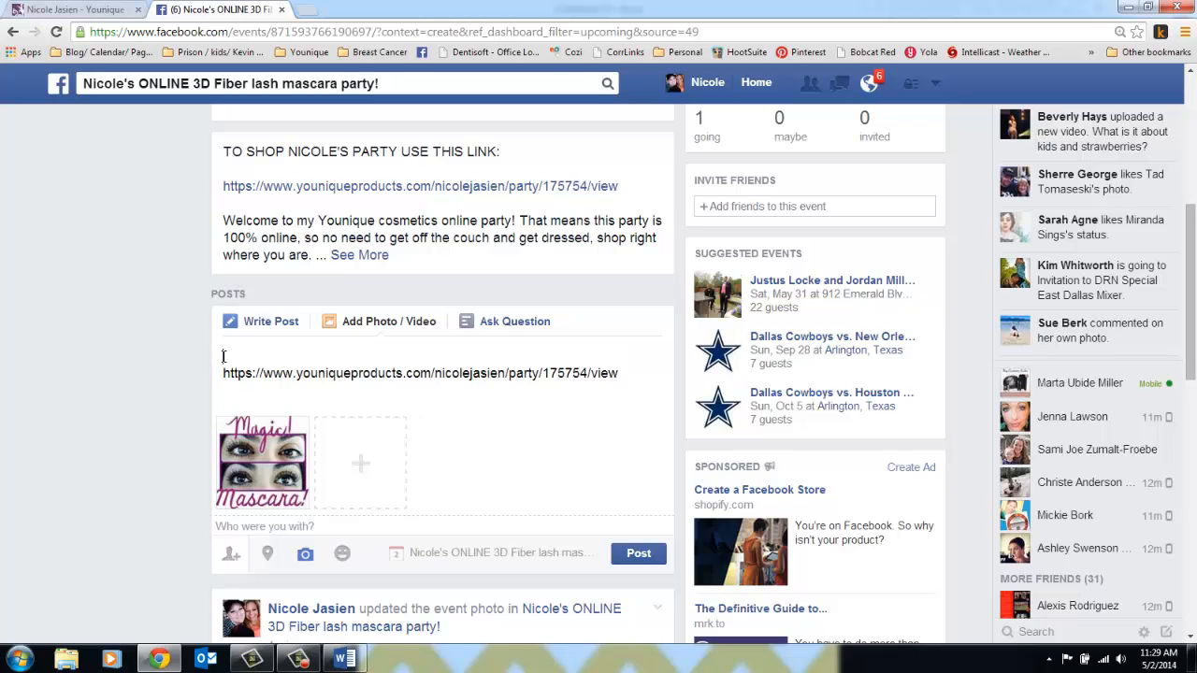
key("Return")
left_click(223, 356)
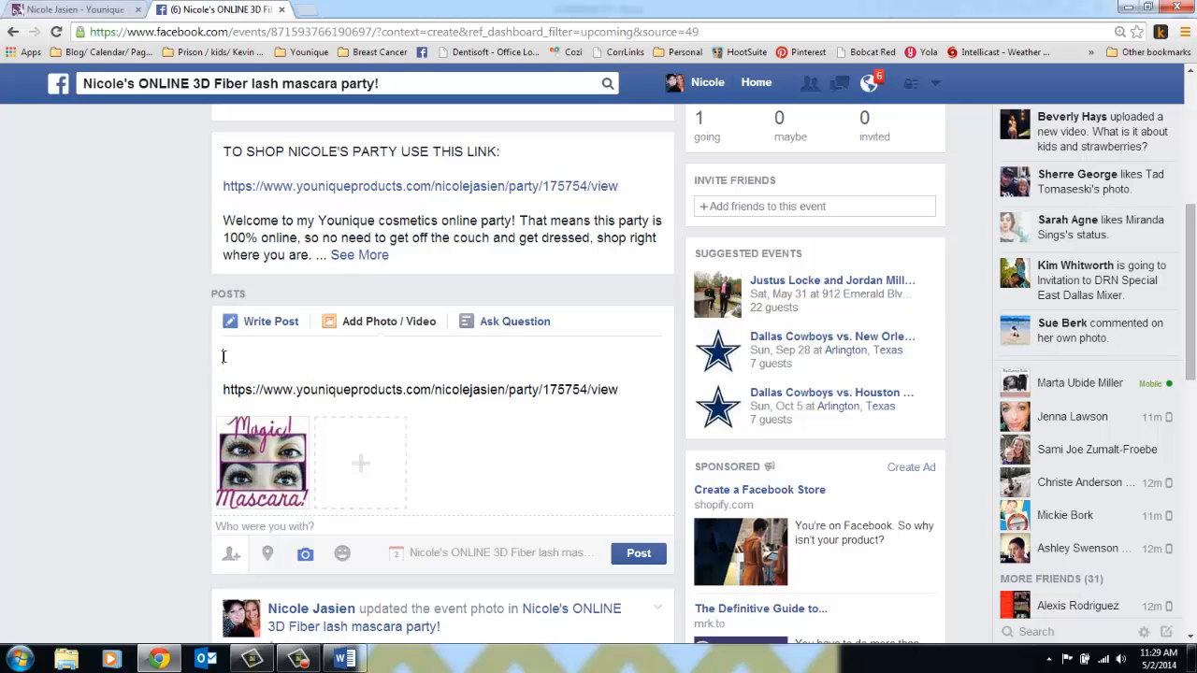
type("Check lu")
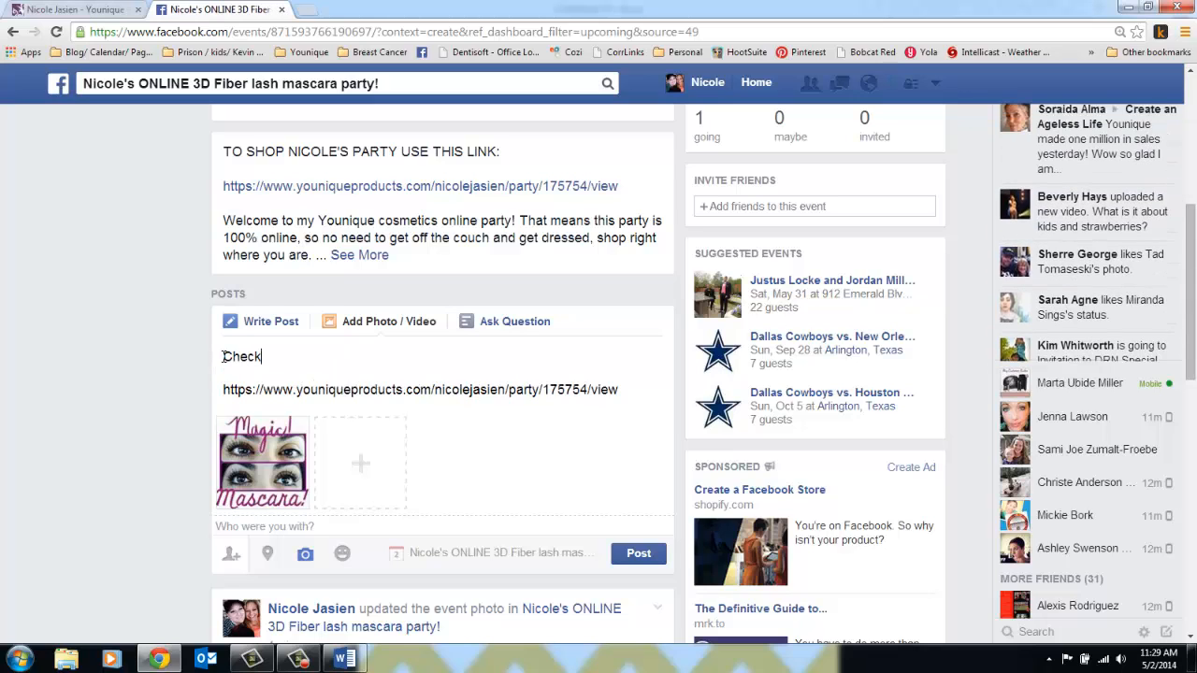
key("BackSpace")
key("BackSpace")
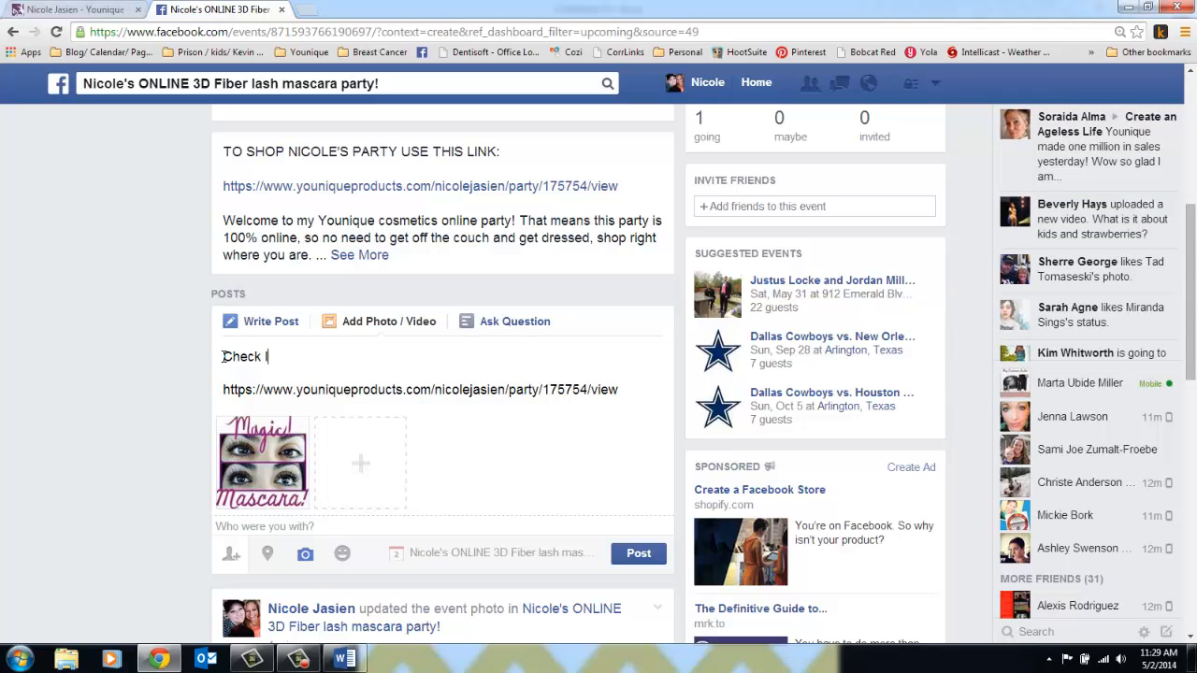
type("out our magic mascara!")
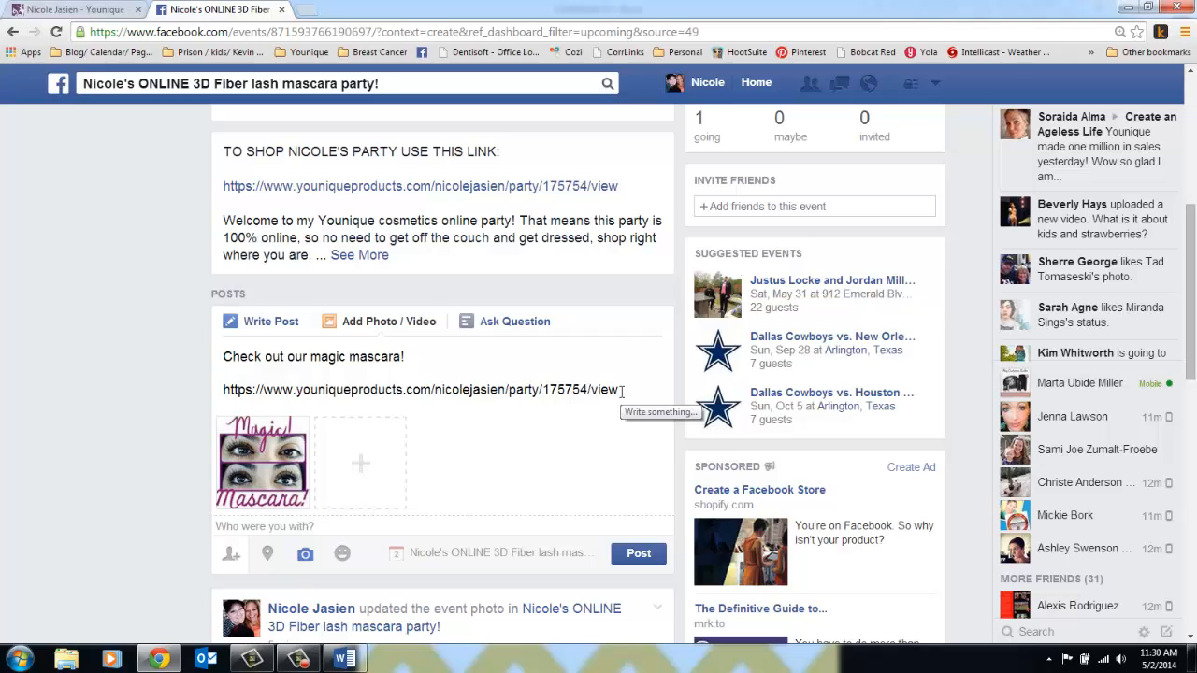
- Tag a friend in the photo post and remove the tag again
left_click(498, 521)
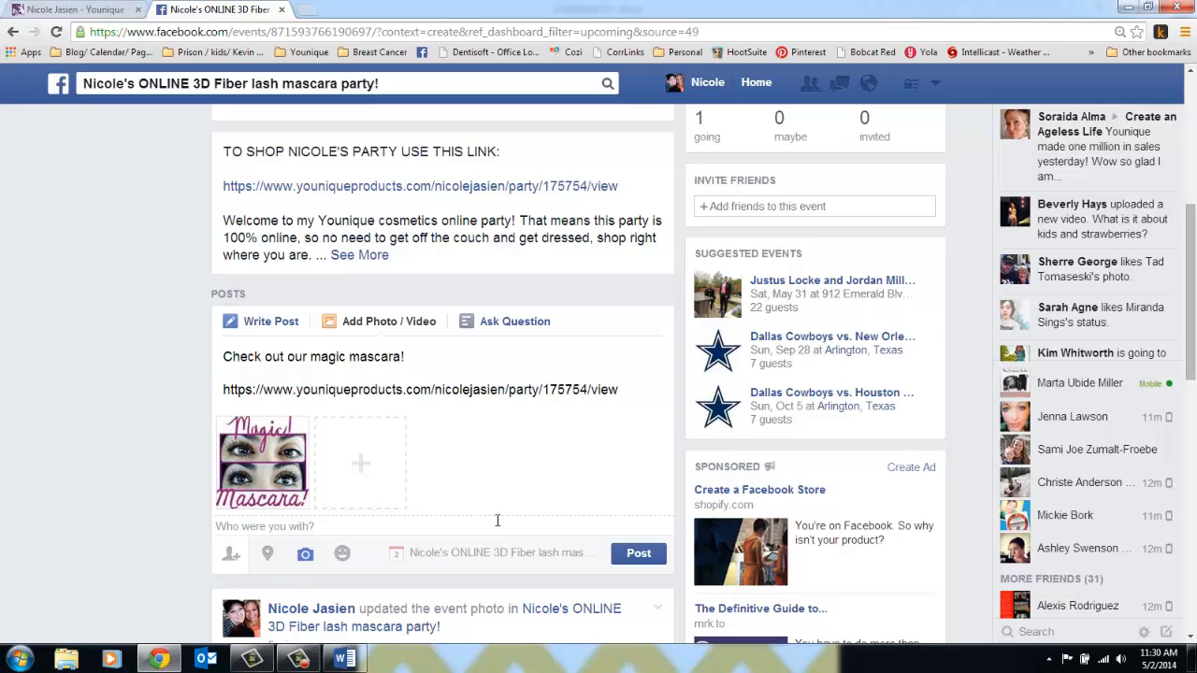
type("Sop")
key("BackSpace")
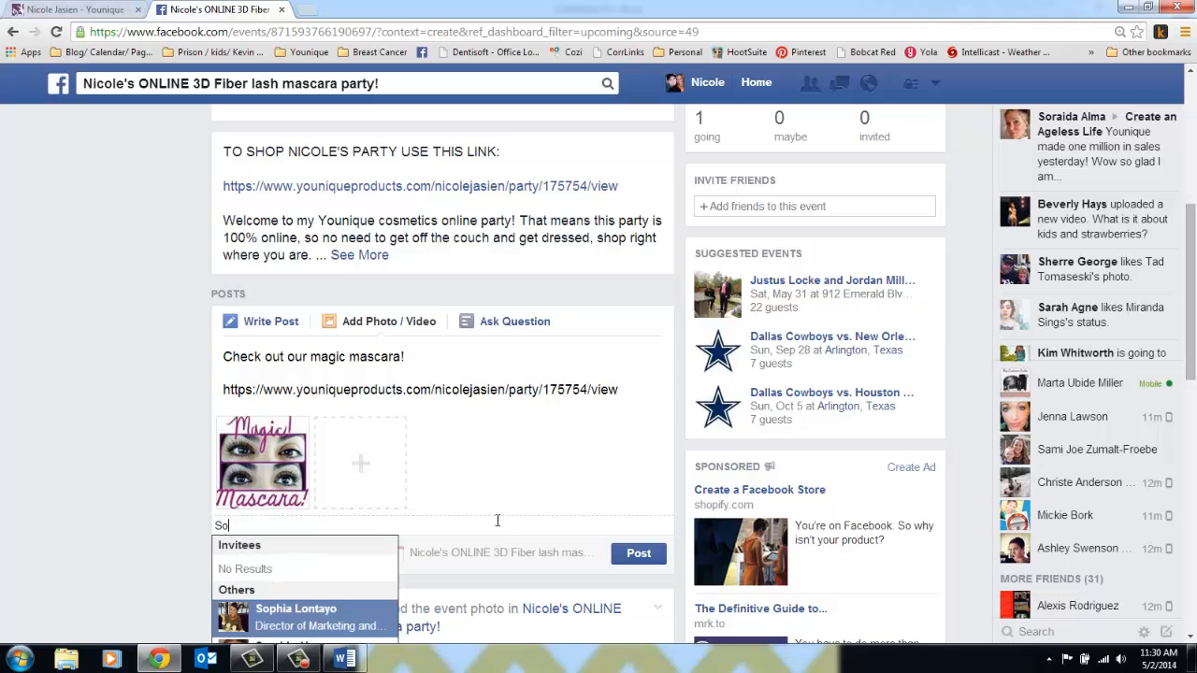
left_click(334, 632)
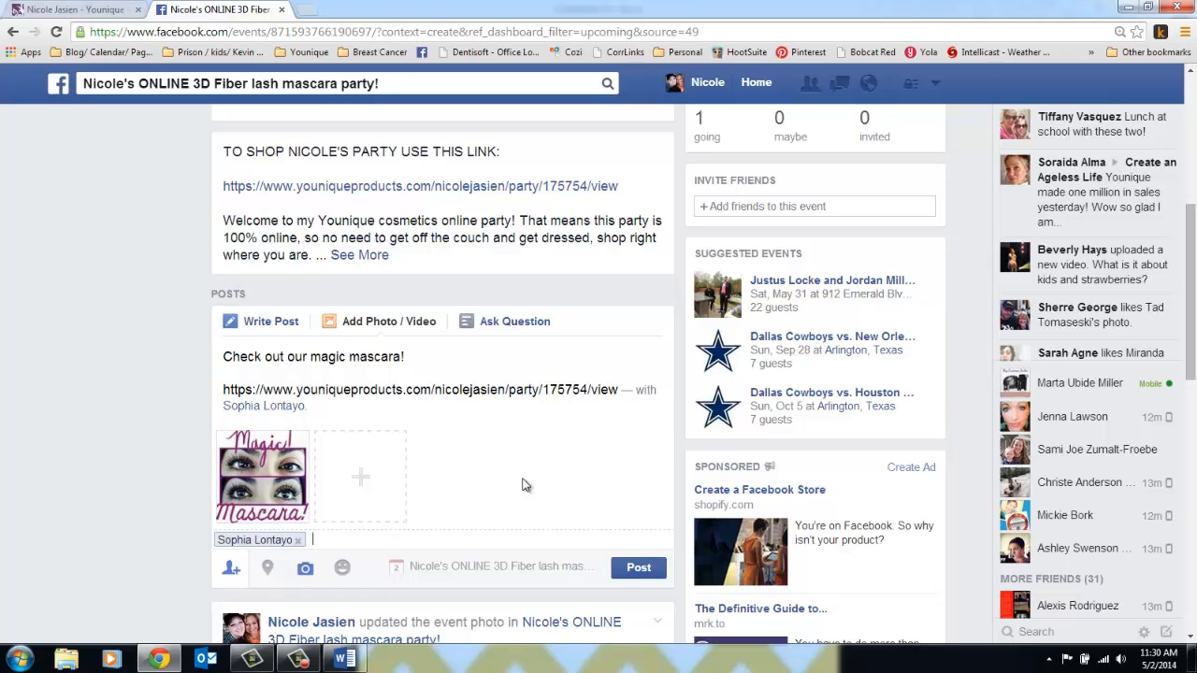
left_click(297, 541)
- Publish the magic mascara photo post to the event and review it in the event's posts
left_click(639, 571)
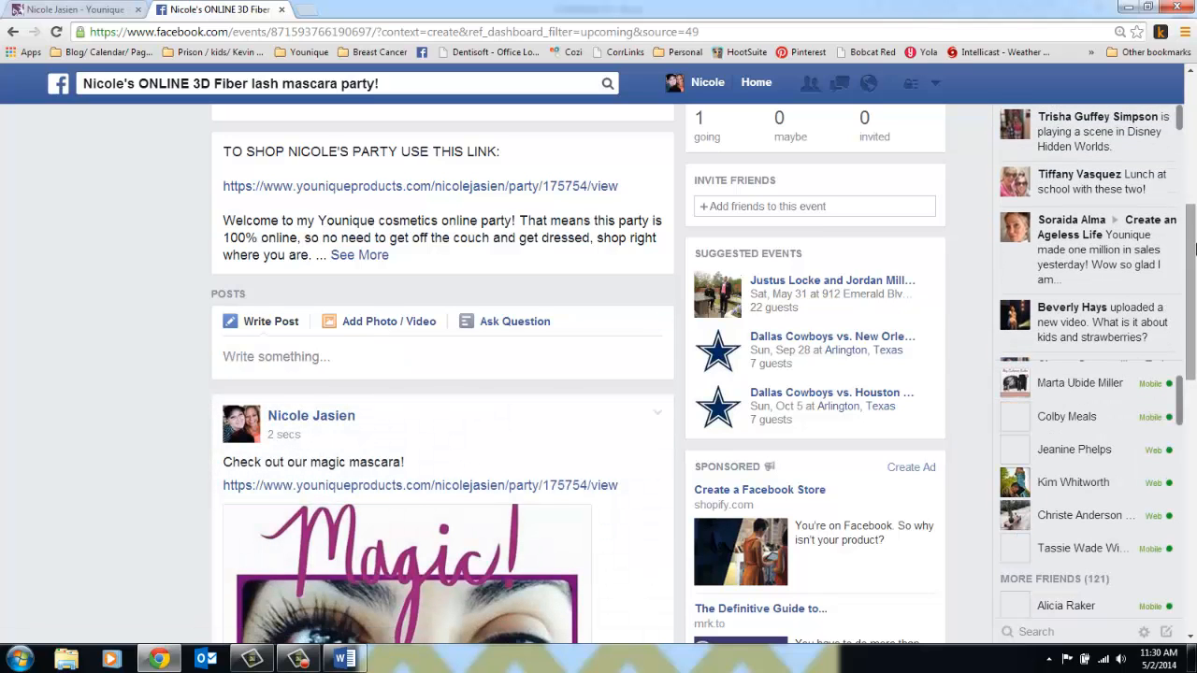
left_click_drag(1194, 276, 1194, 332)
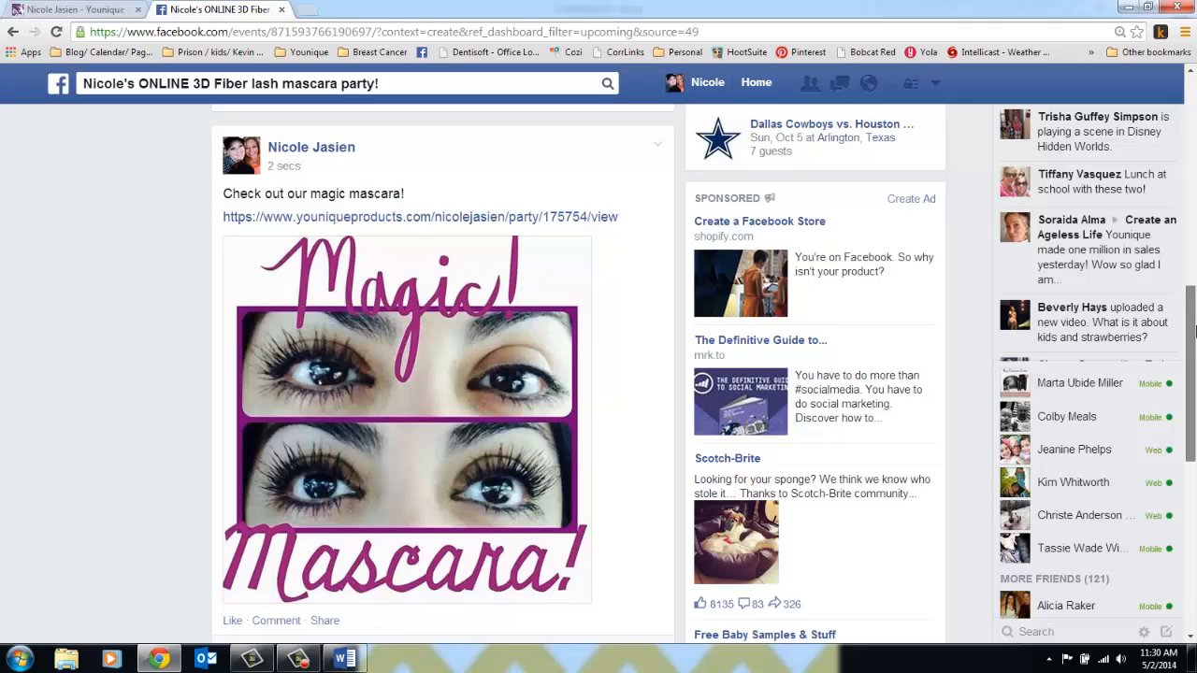
left_click_drag(1194, 332, 1194, 332)
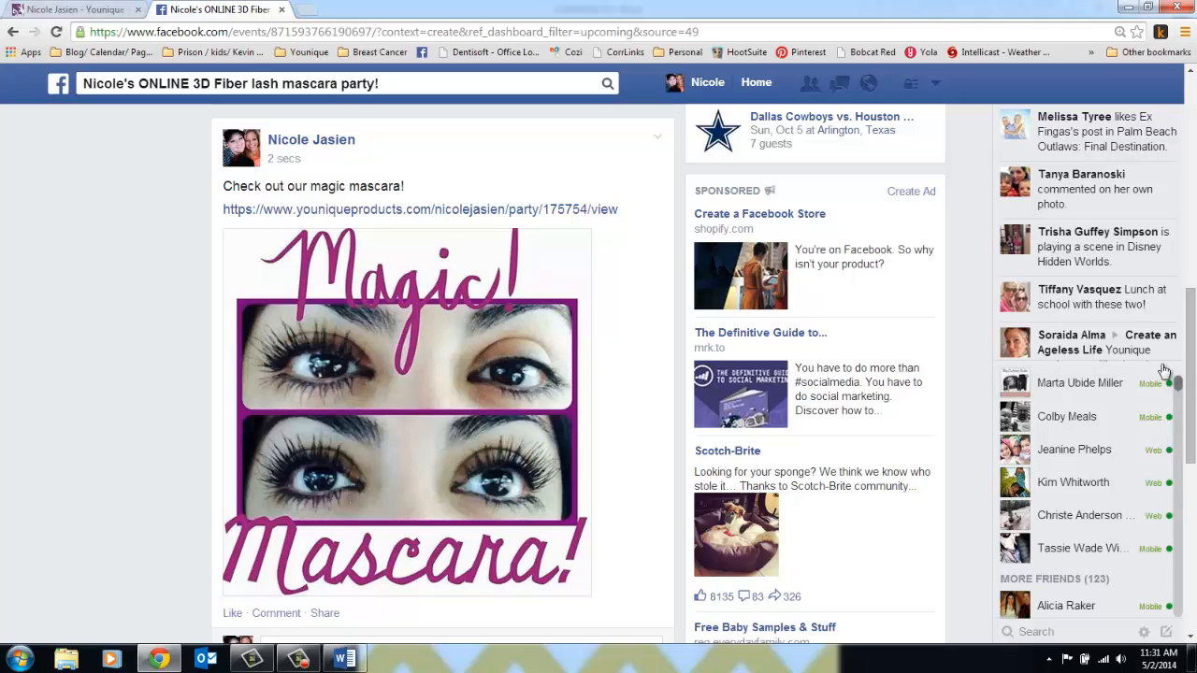
- Open the party event's info for editing and change its date to 5/3/2014
left_click_drag(1191, 383, 1194, 169)
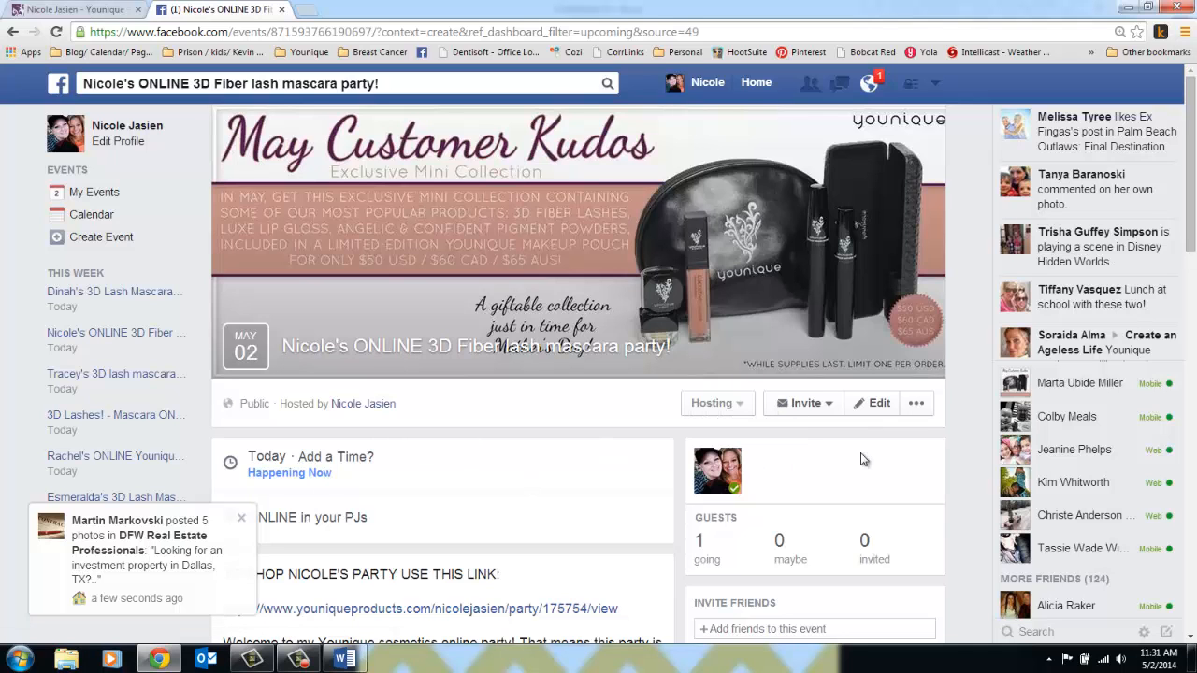
left_click(877, 406)
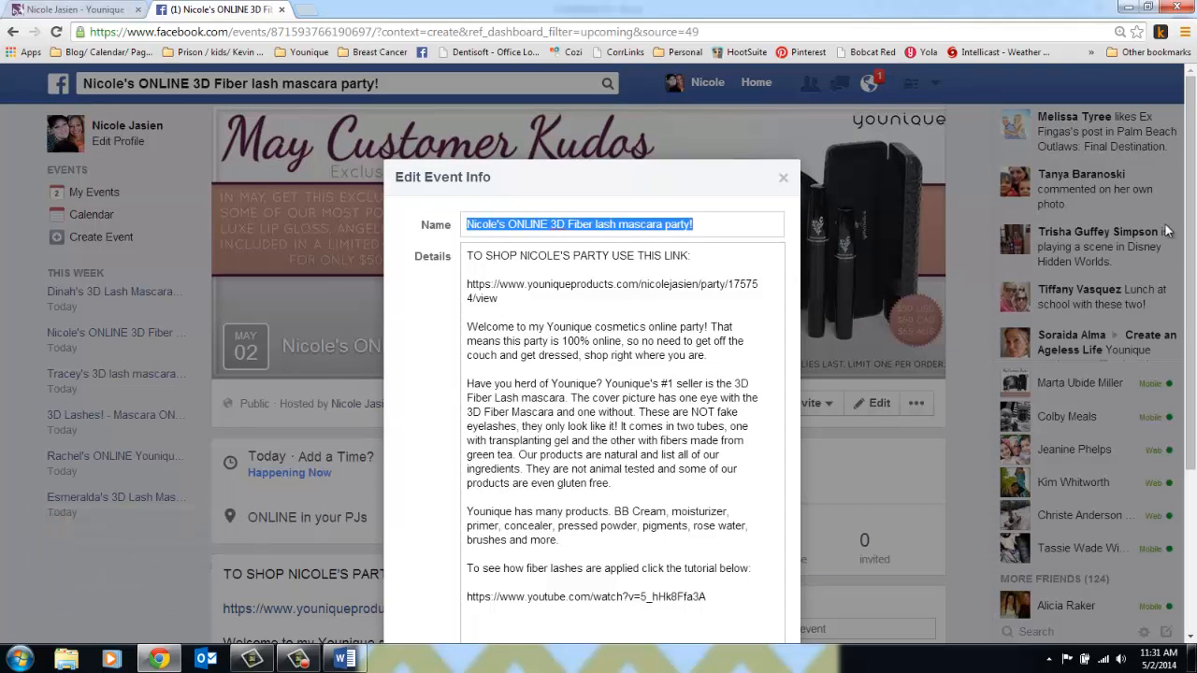
scroll(1185, 301, "down", 1)
left_click_drag(1185, 301, 1185, 402)
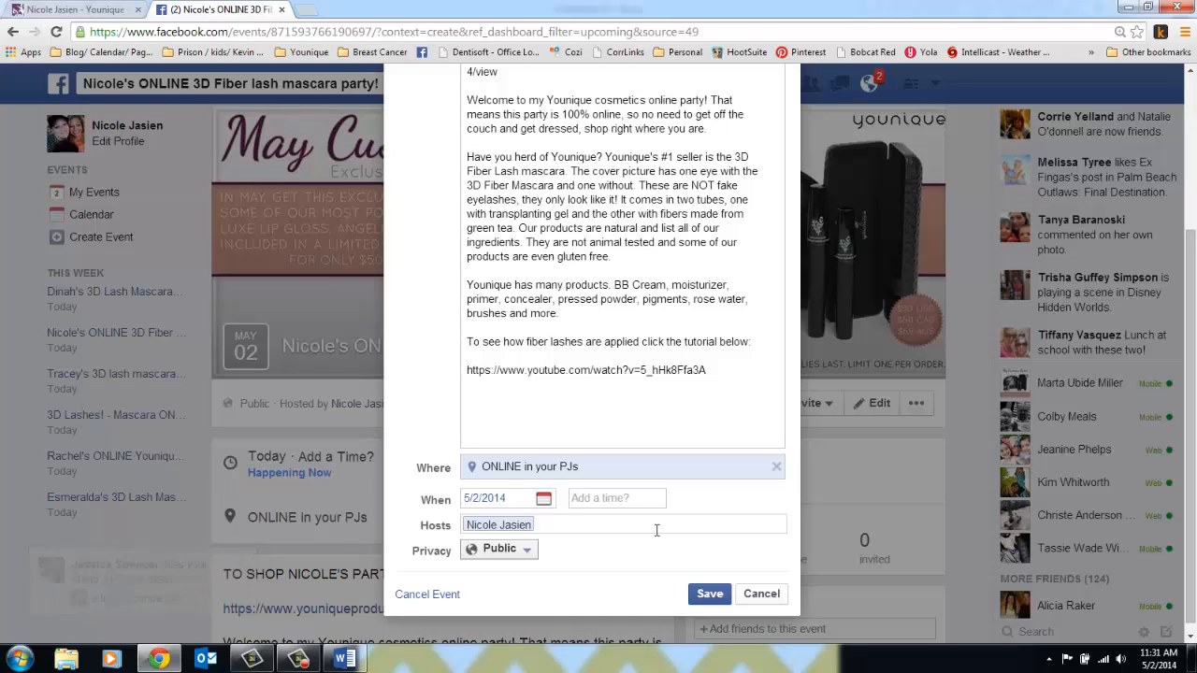
left_click(544, 499)
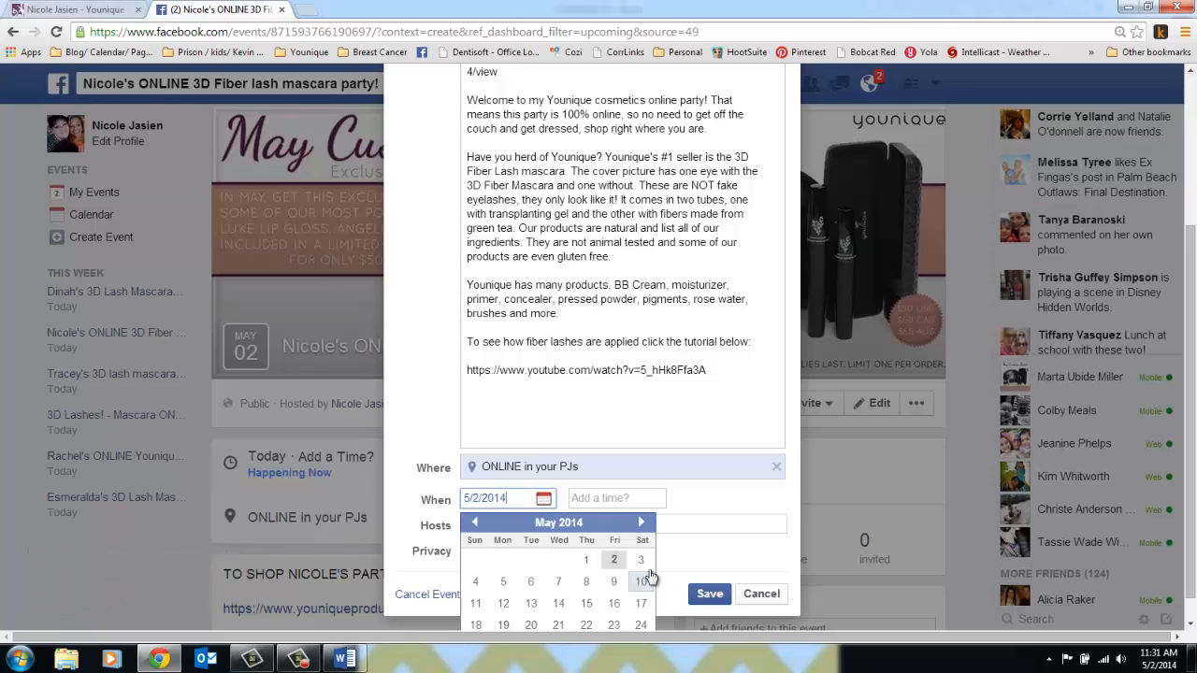
left_click(642, 559)
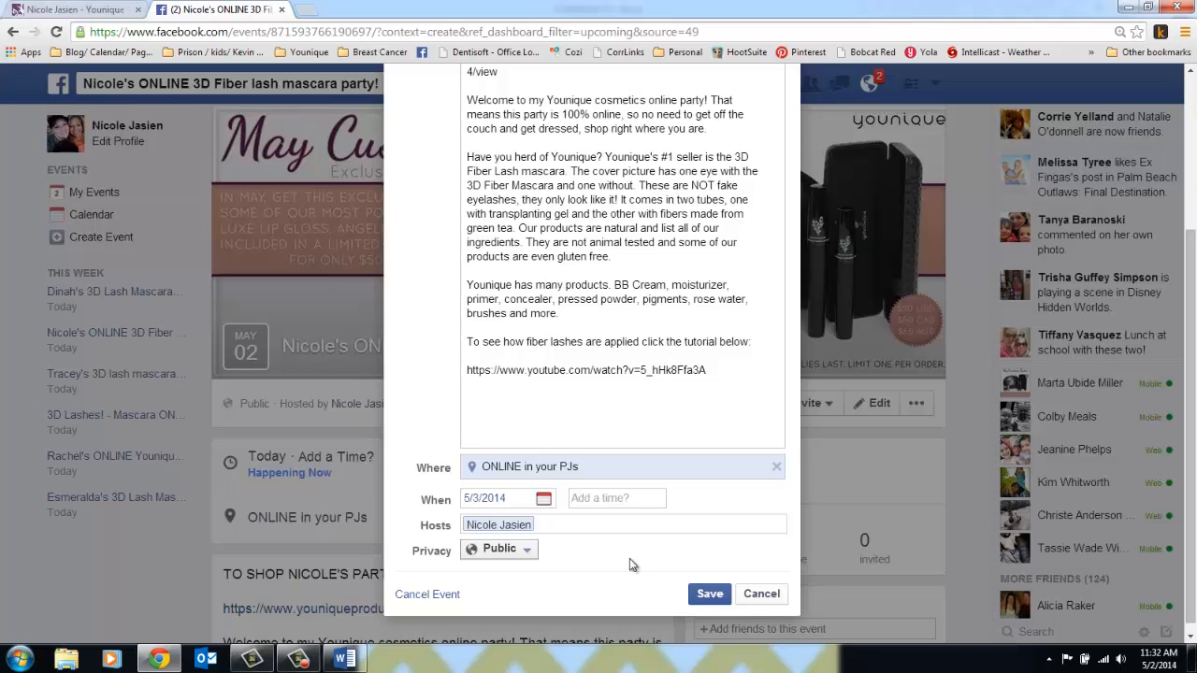
- Set the event date back to 5/2/2014 and save the event info
left_click(544, 498)
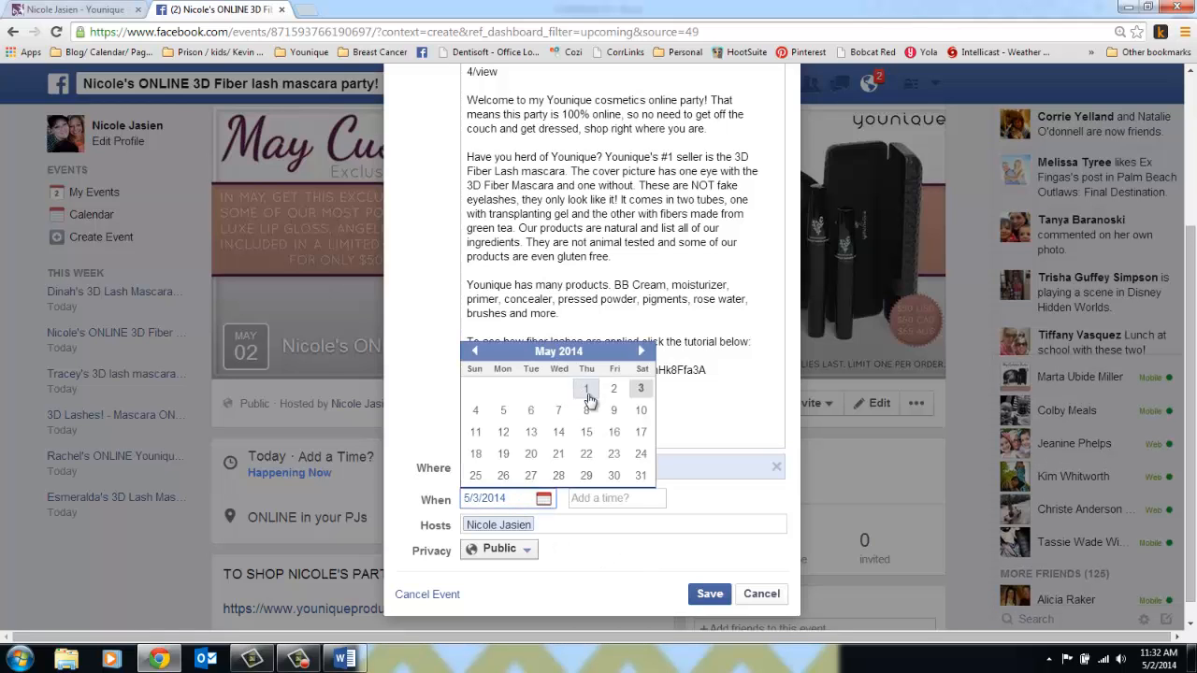
left_click(611, 389)
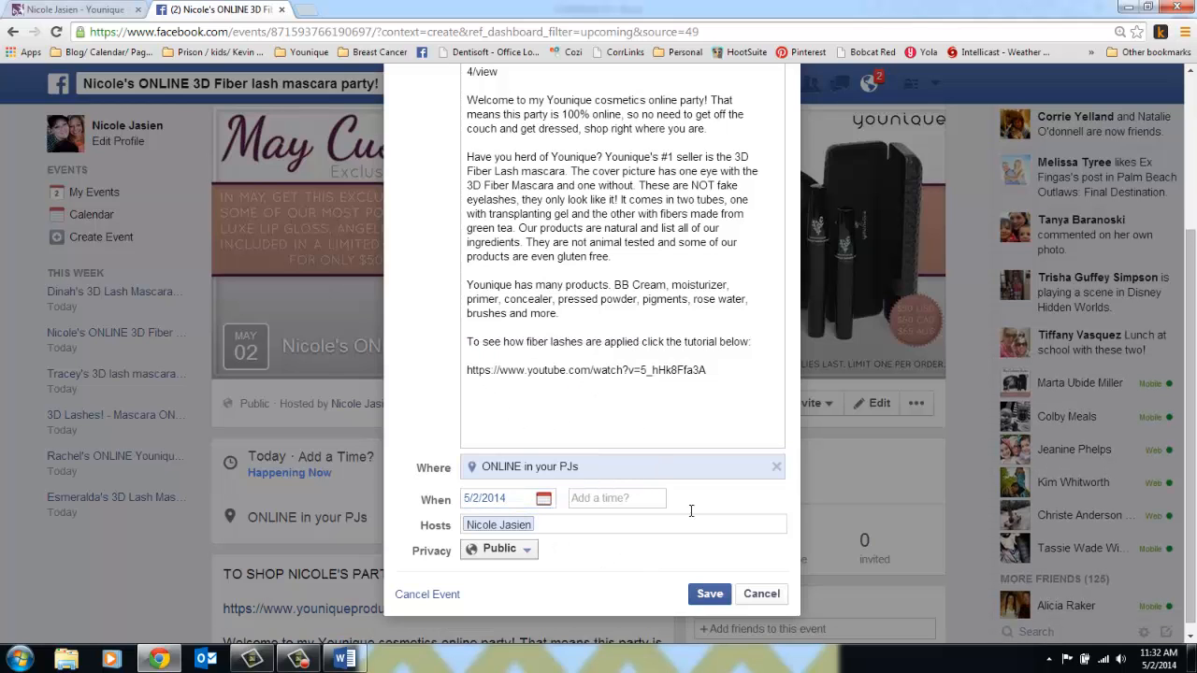
left_click(713, 594)
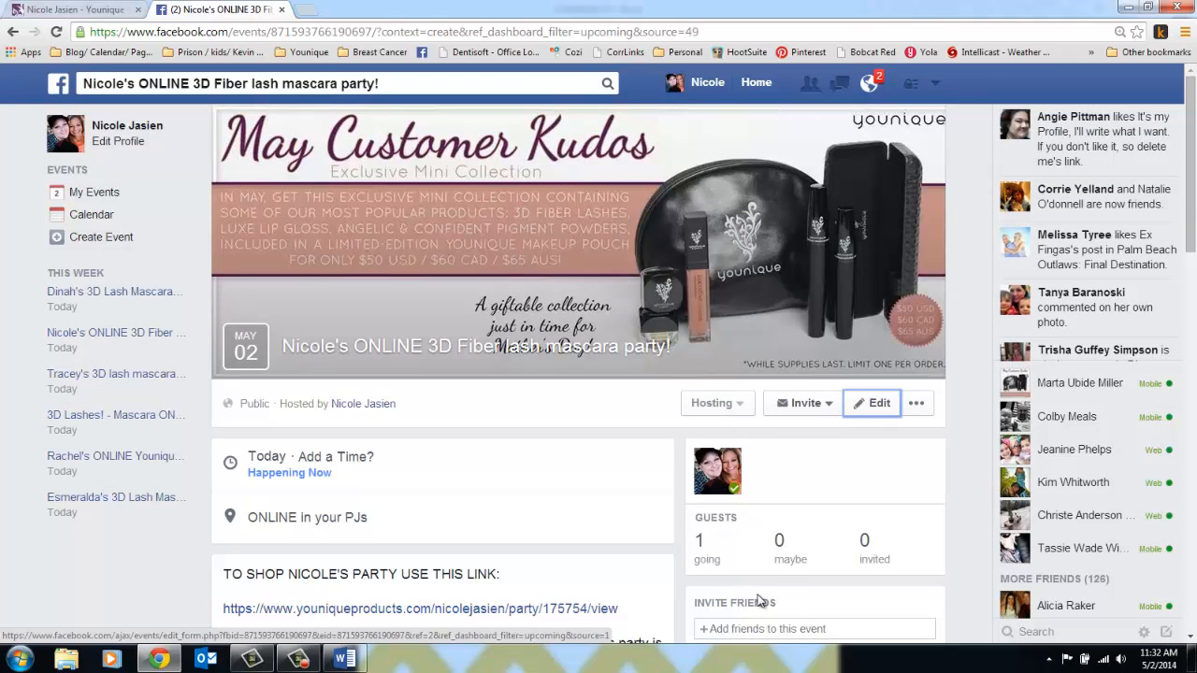
mouse_move(1196, 192)
left_mouse_down()
mouse_move(1195, 604)
mouse_move(1196, 286)
mouse_move(1178, 182)
left_mouse_up()
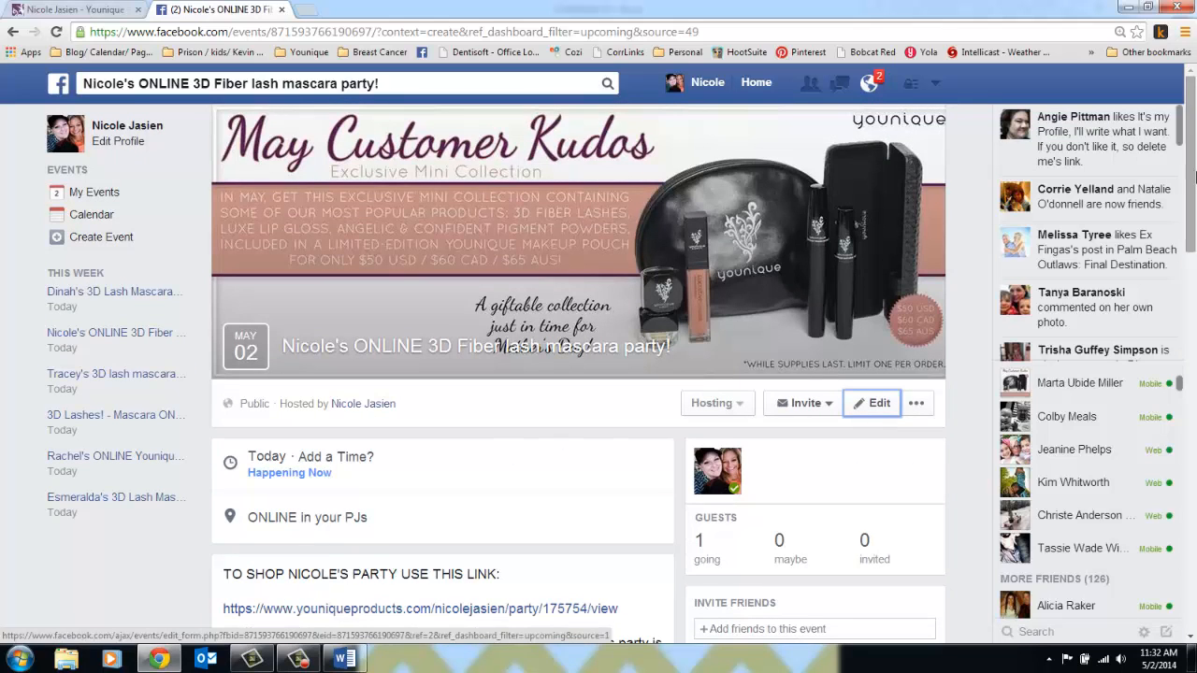
left_click_drag(1194, 178, 1194, 285)
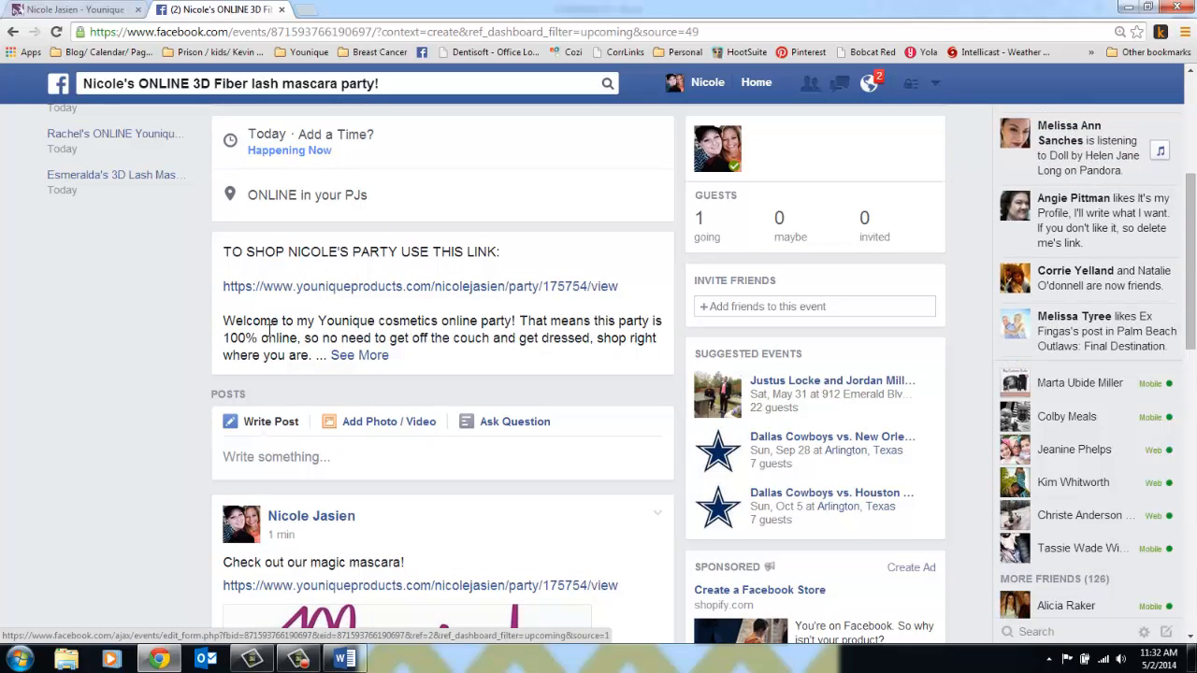
scroll(270, 334, "up", 2)
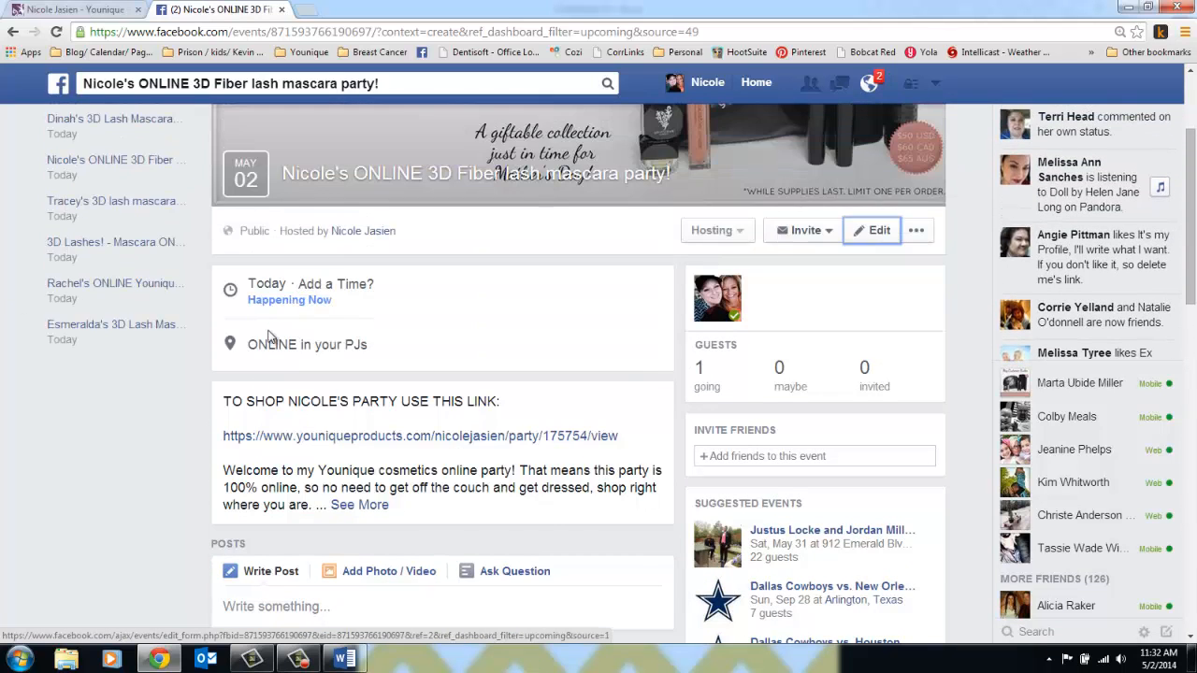
scroll(269, 336, "up", 2)
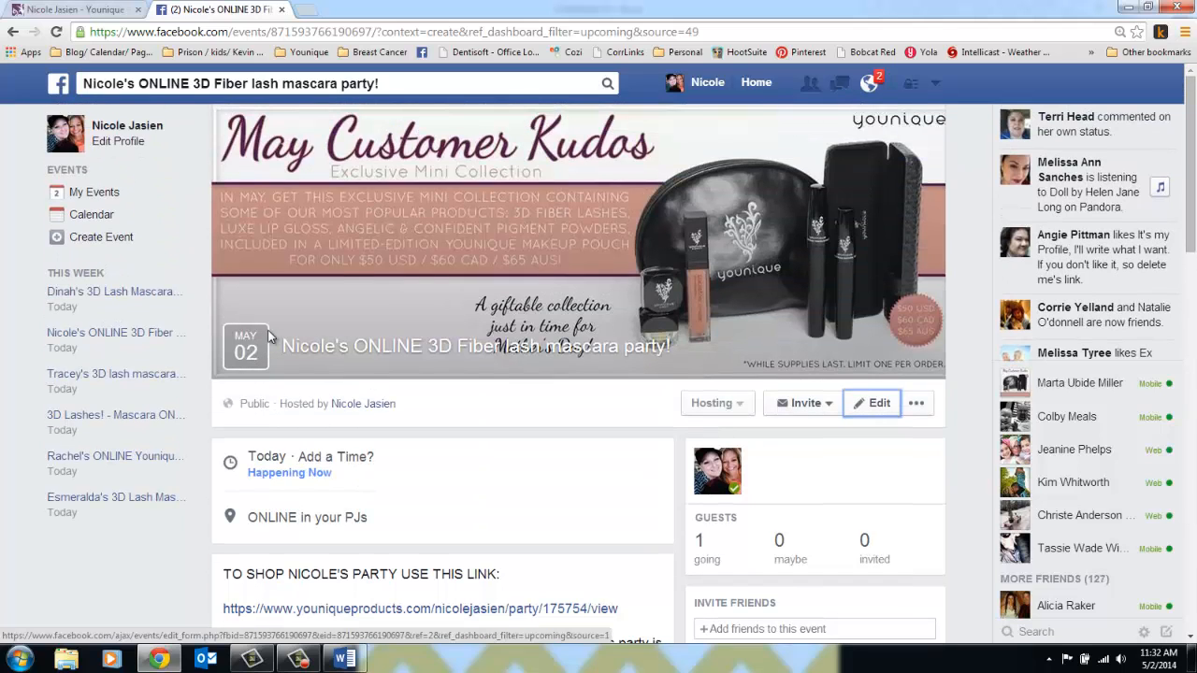